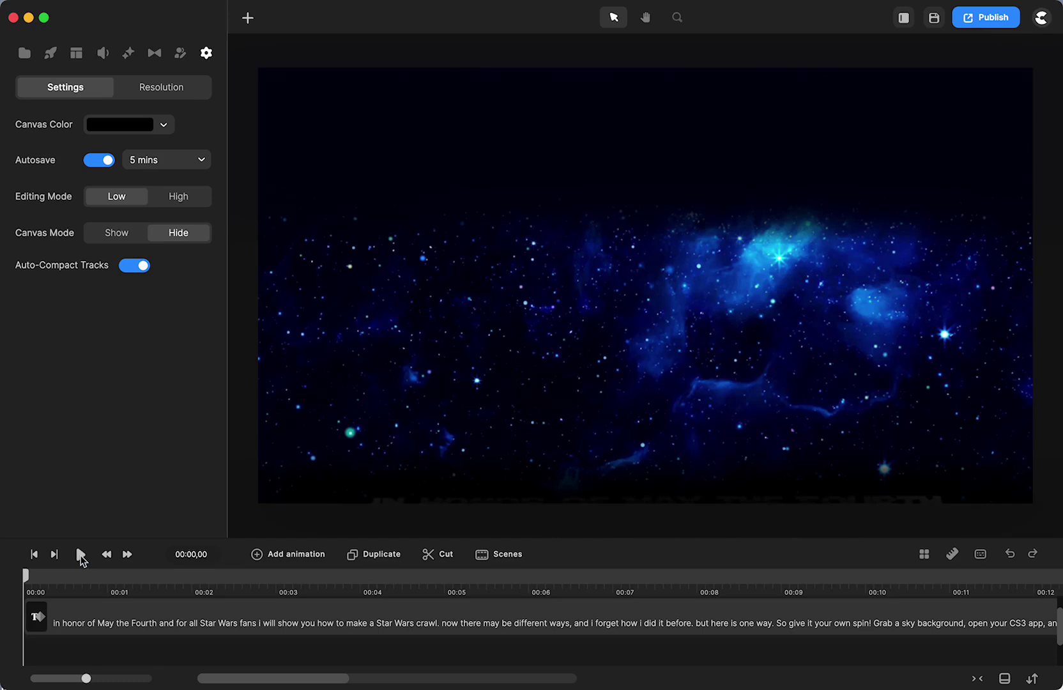
Step: Preview the Star Jedi crawl, then set the playhead at the empty point at 00:32,14
left_click(80, 555)
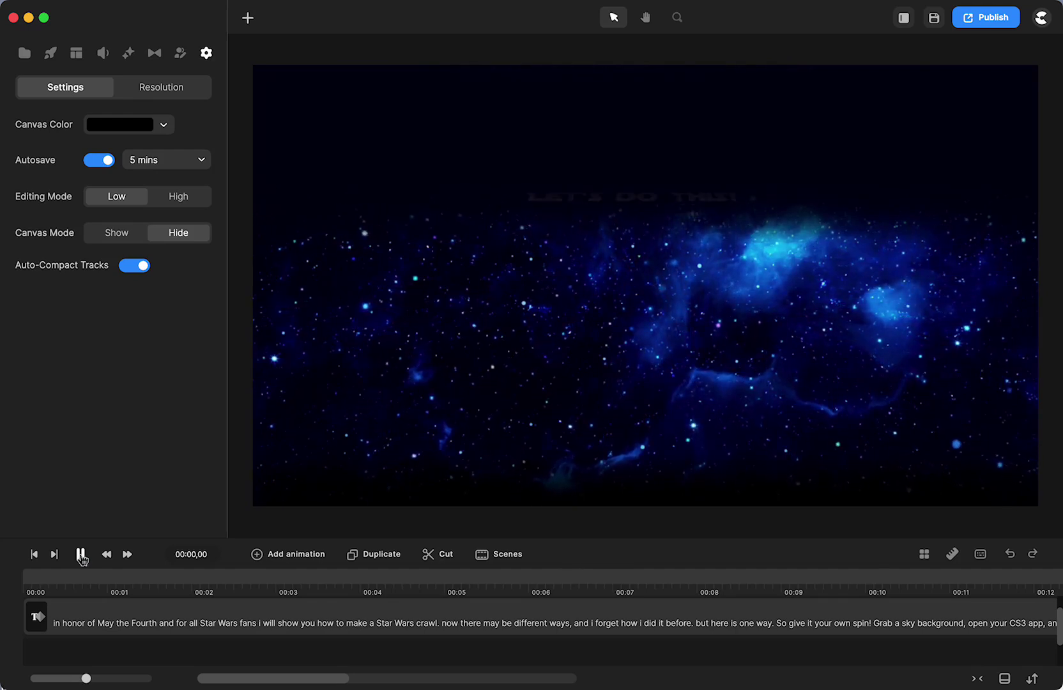
left_click(81, 556)
left_click(289, 617)
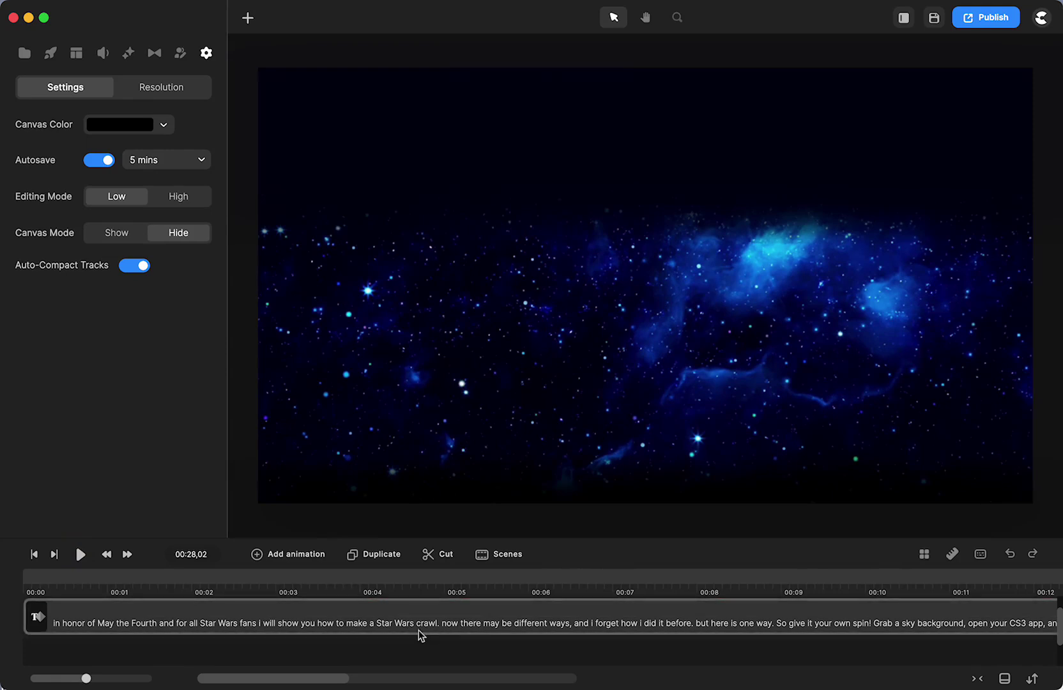
scroll(418, 629, "right", 10)
scroll(419, 629, "right", 10)
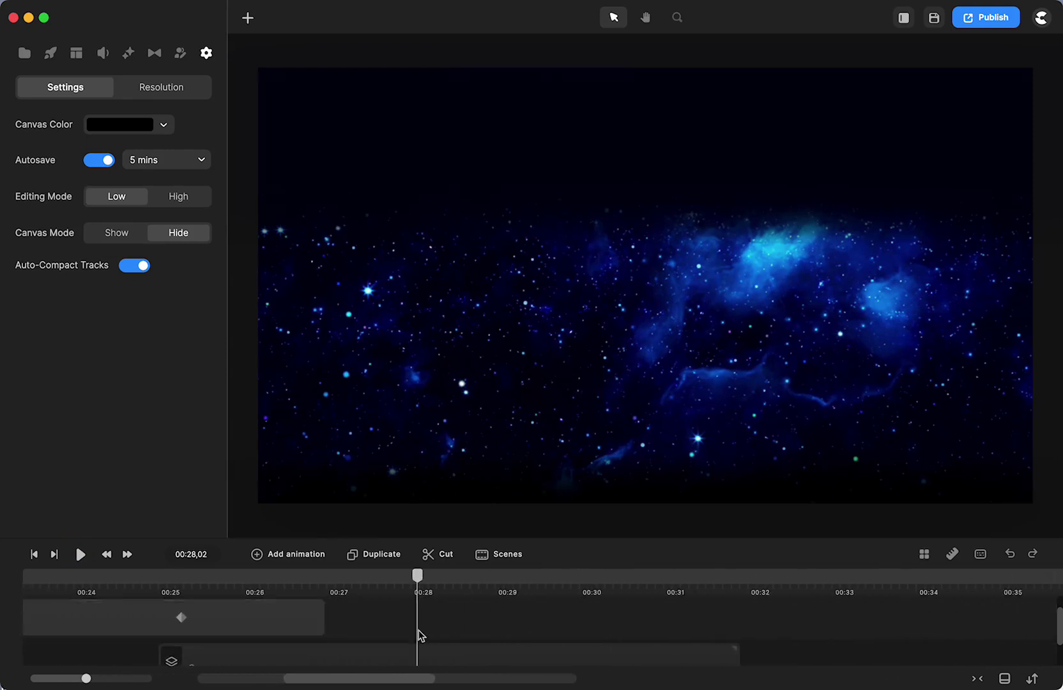
left_click(429, 587)
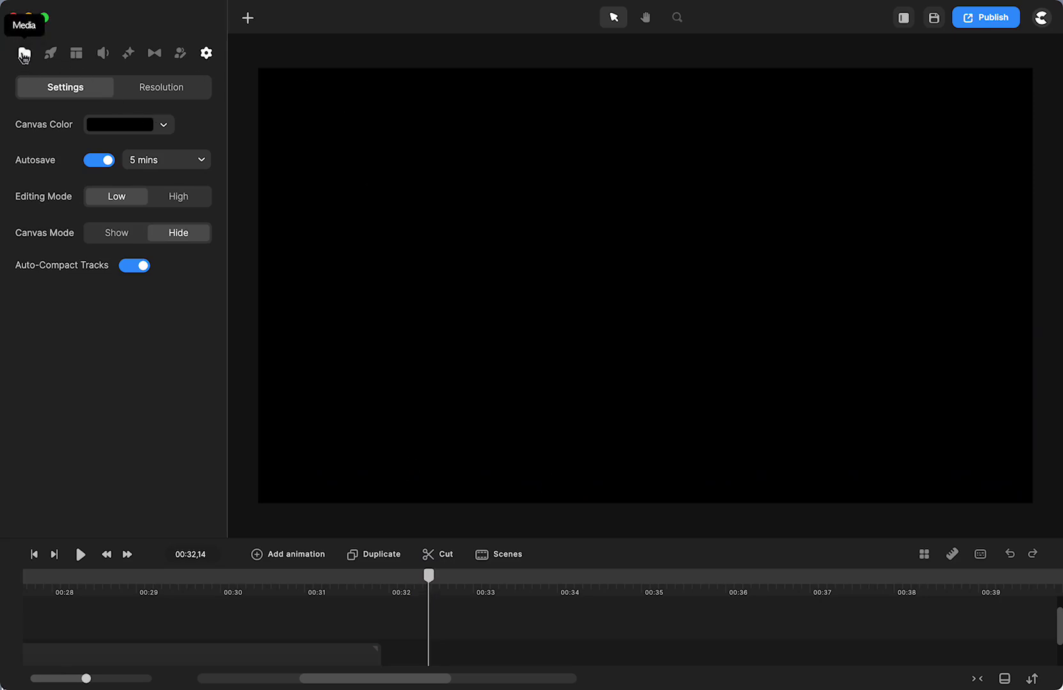
Step: Search Vecteezy for starry night videos and preview the blue nebula clip
left_click(23, 54)
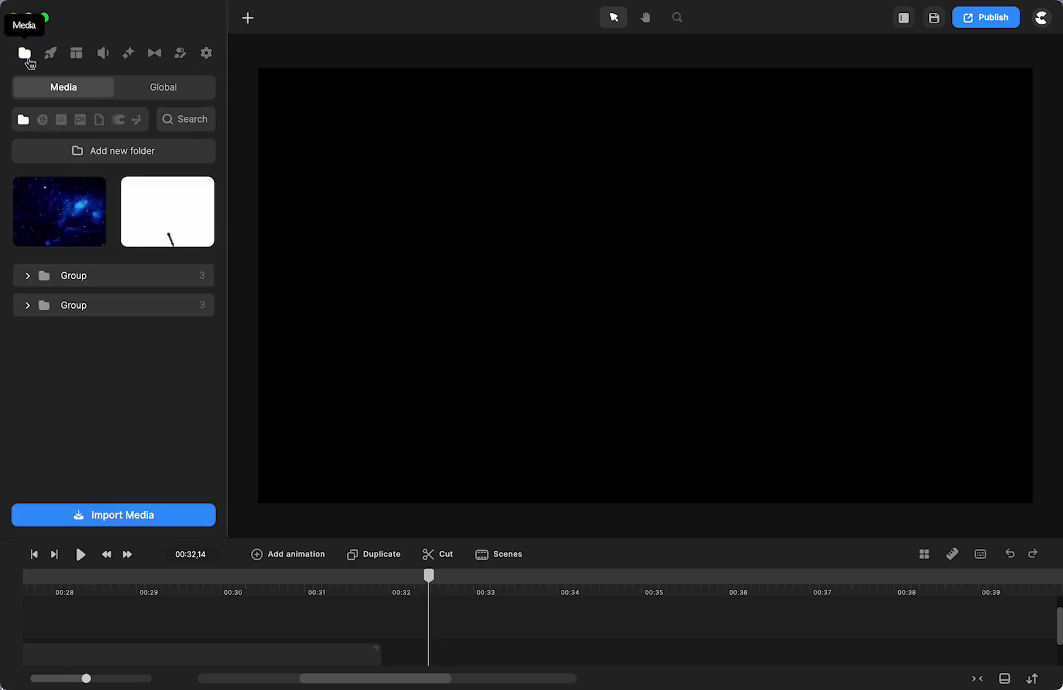
left_click(57, 229)
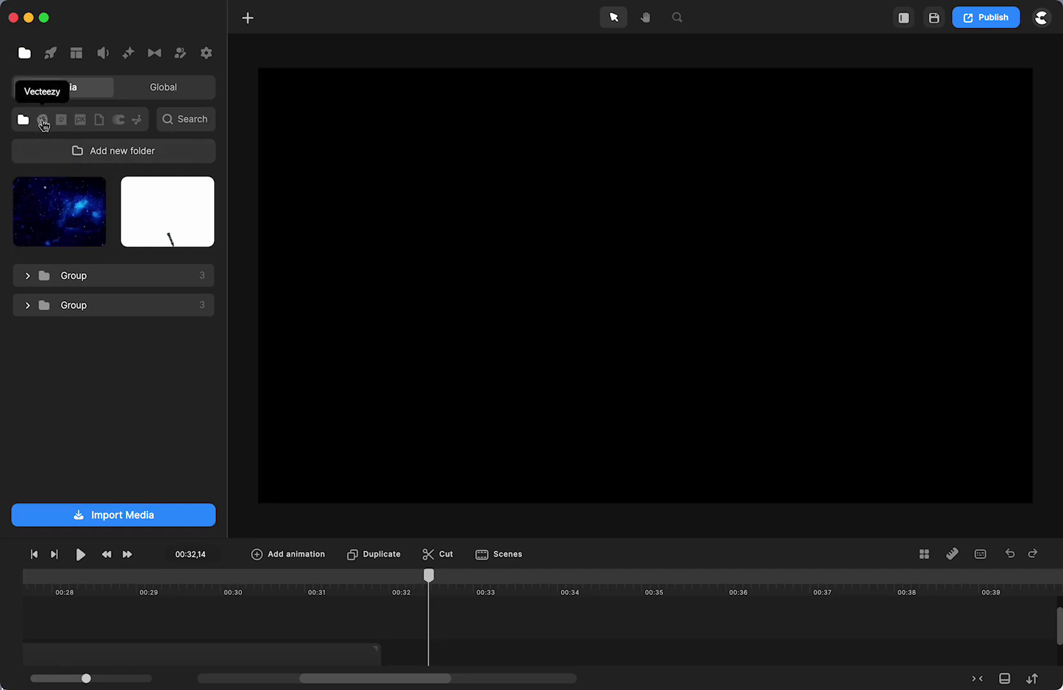
left_click(42, 121)
left_click(187, 119)
triple_click(187, 119)
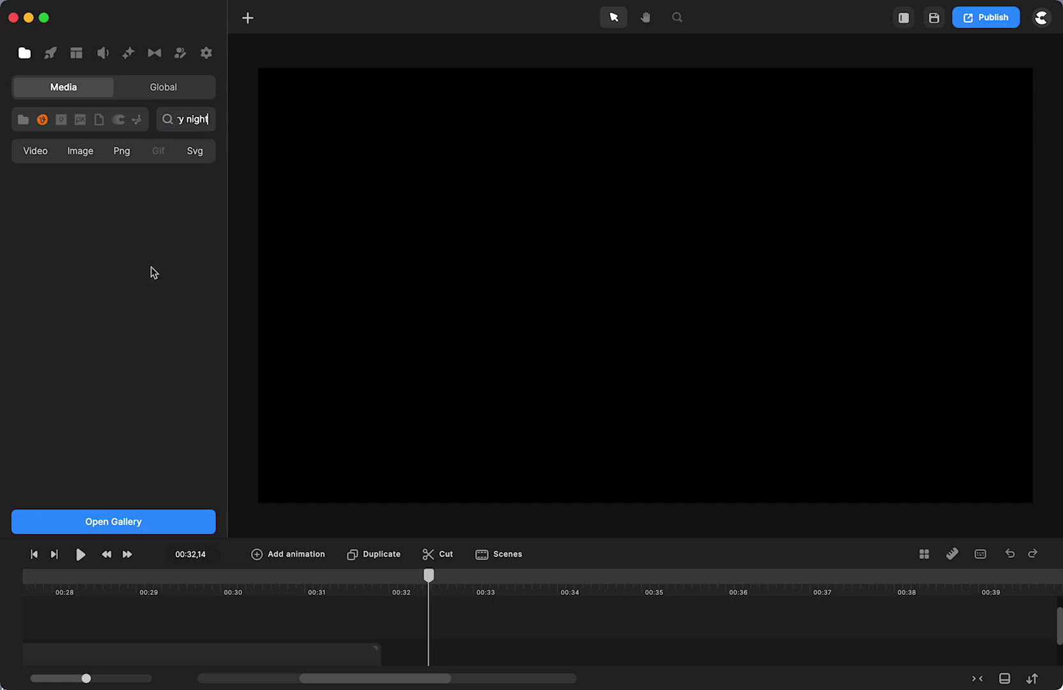
left_click(36, 154)
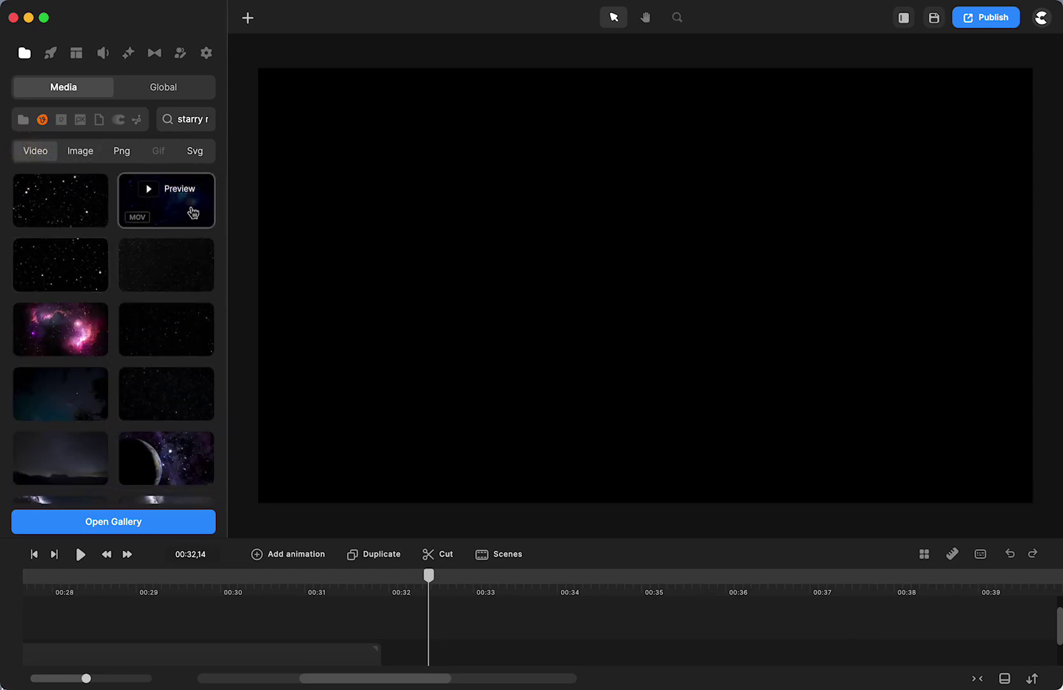
left_click(186, 189)
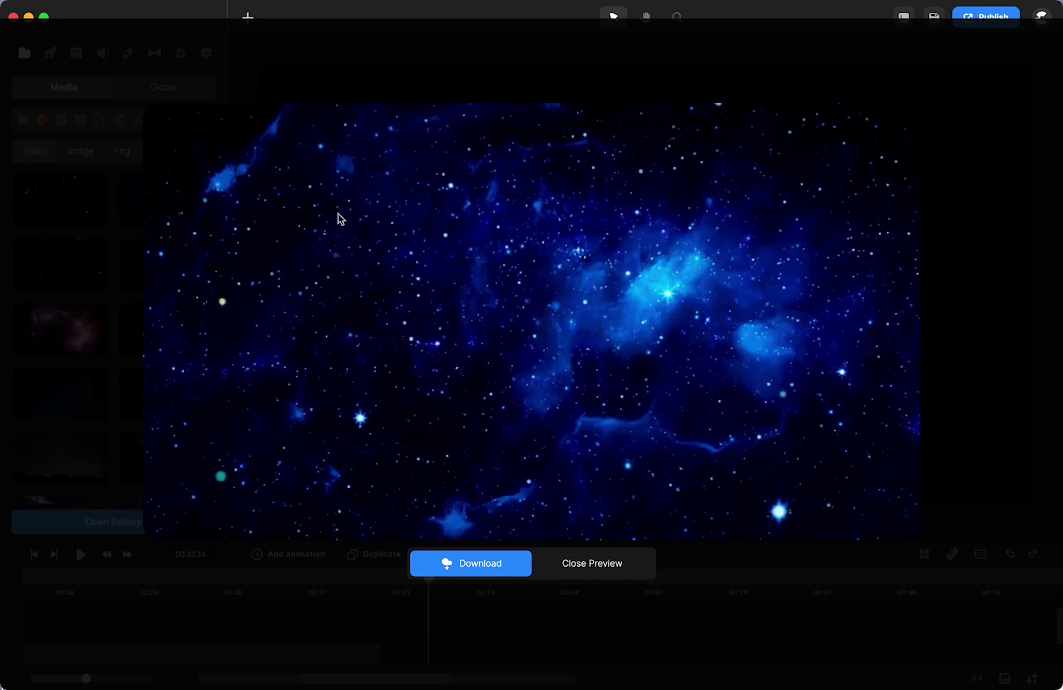
left_click(596, 600)
Step: Browse the starry night results on Pexels and Pixabay, then return to My Media
mouse_move(138, 285)
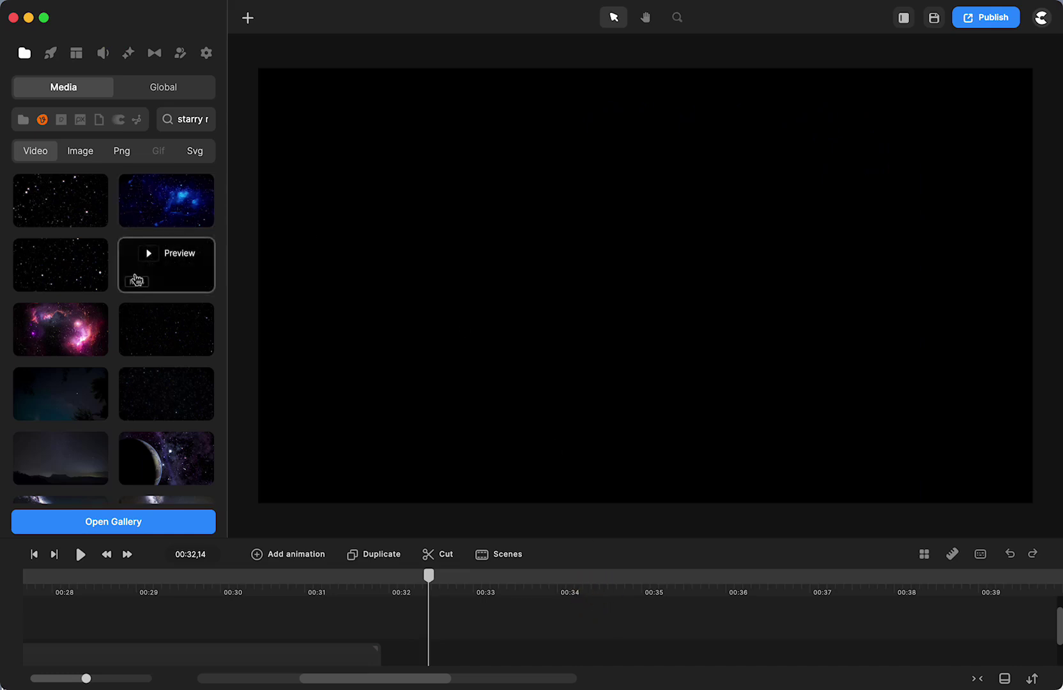
mouse_move(156, 216)
left_click(62, 120)
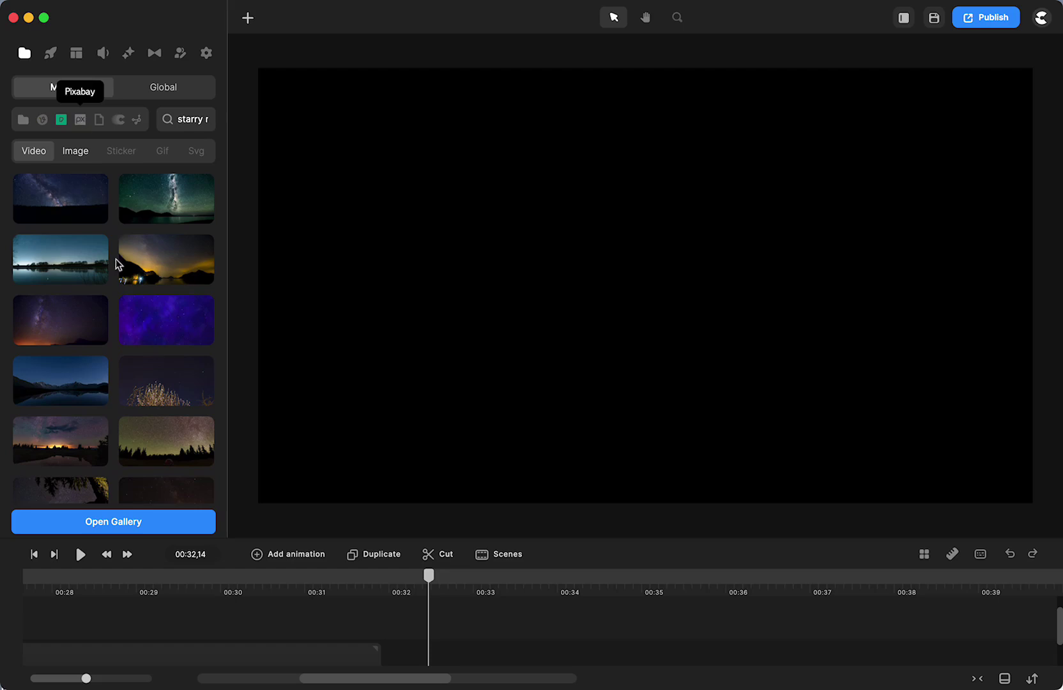
mouse_move(99, 418)
left_click(79, 121)
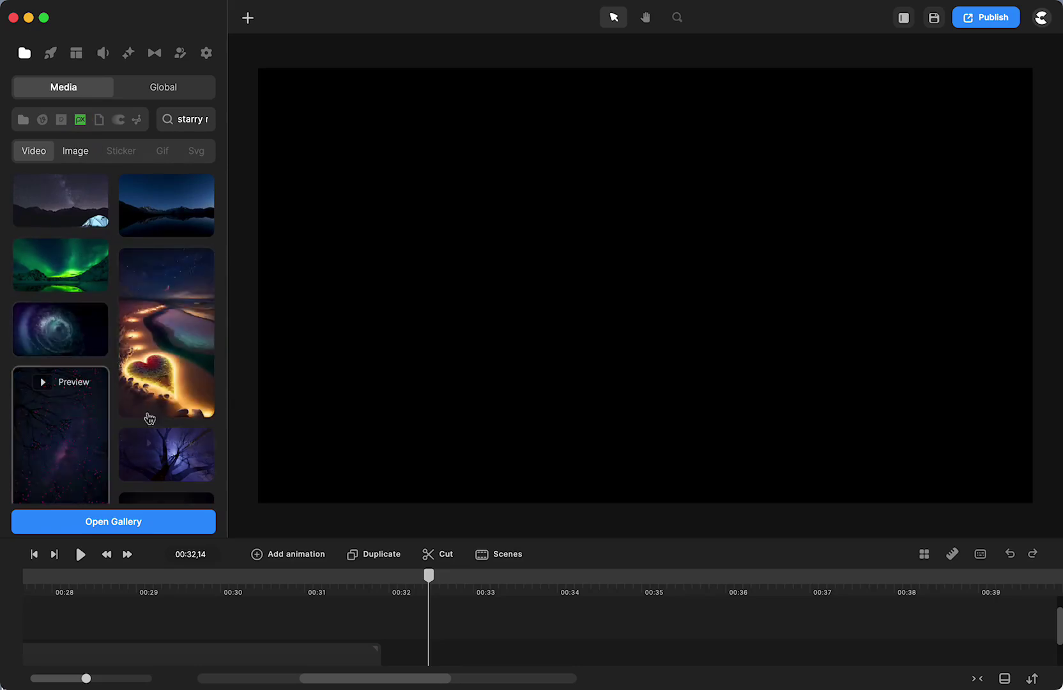
left_click(23, 119)
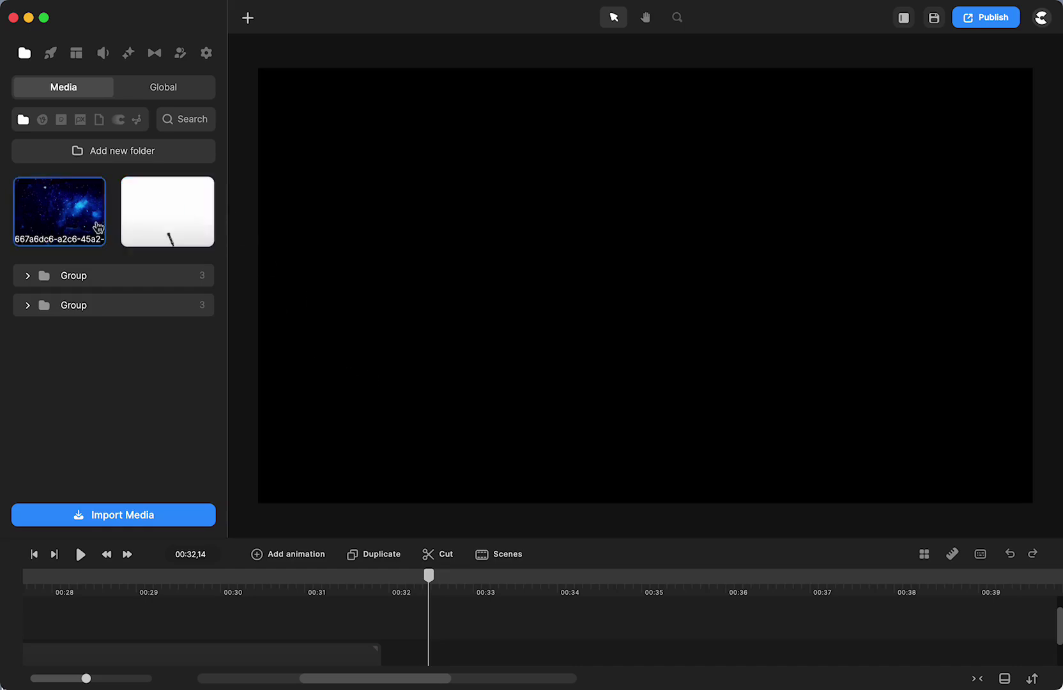
Step: Place the galaxy video at 00:32 and move its clip to the lower track
left_click_drag(56, 222, 542, 335)
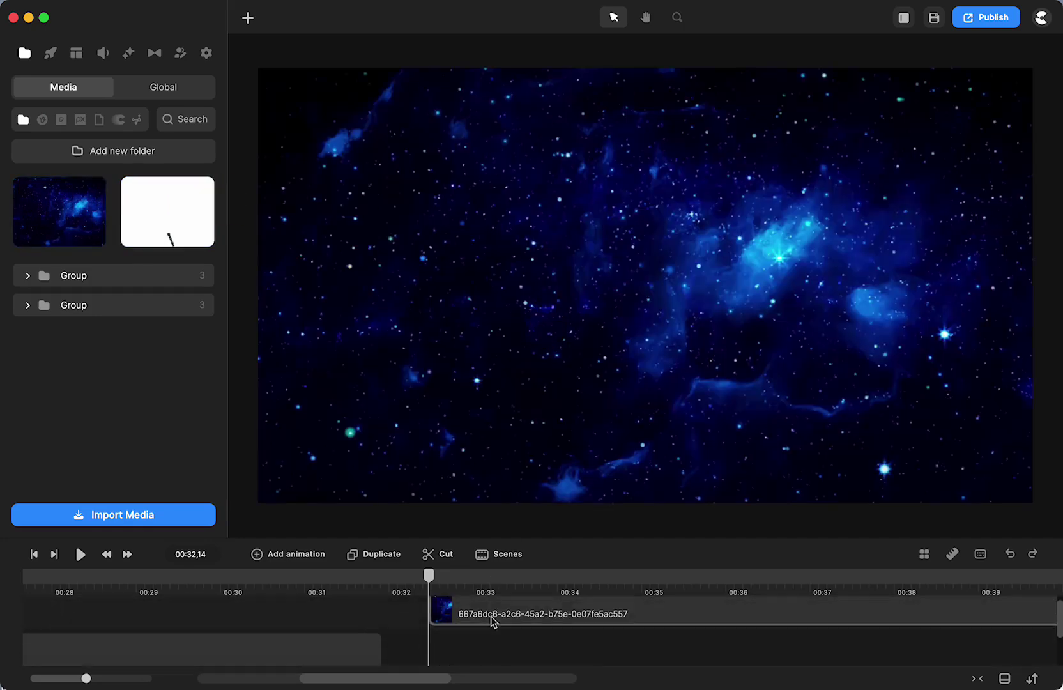
left_click(491, 638)
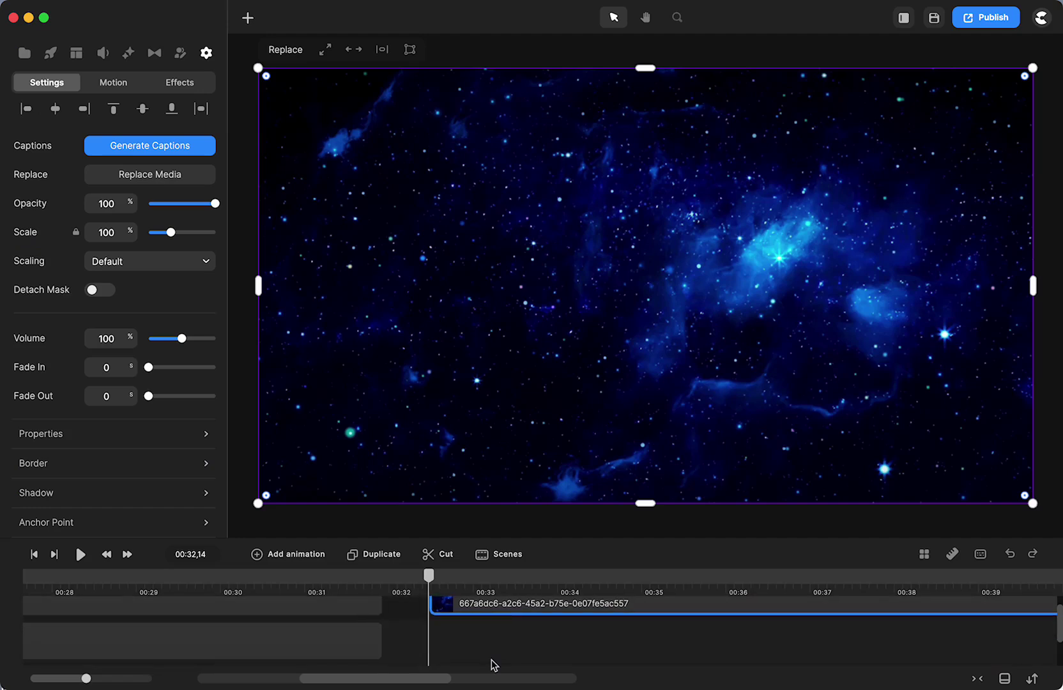
mouse_move(492, 618)
left_mouse_down()
mouse_move(488, 655)
mouse_move(495, 640)
left_mouse_up()
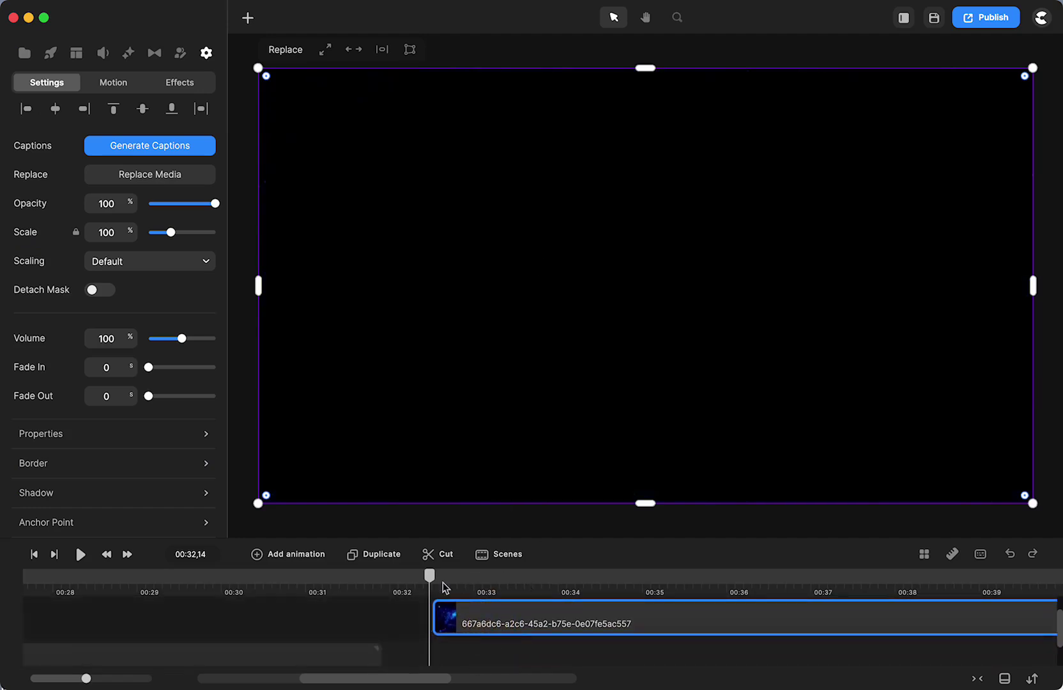
left_click_drag(432, 578, 455, 575)
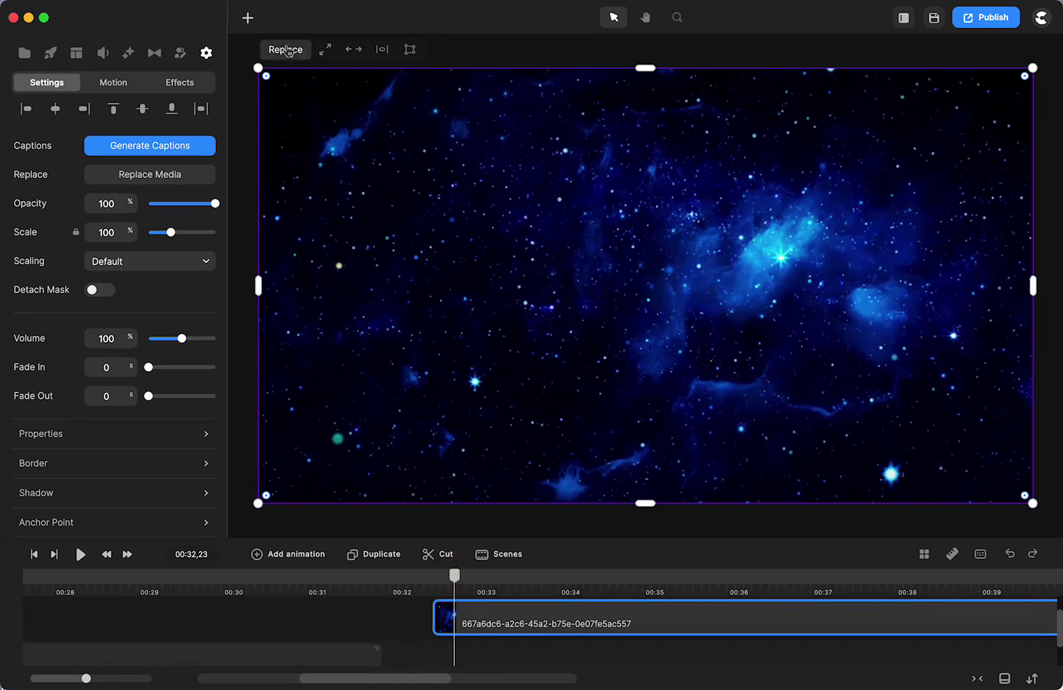
Step: Add a black 000000 rectangle, widen it past both canvas edges and raise it to the top
left_click(248, 19)
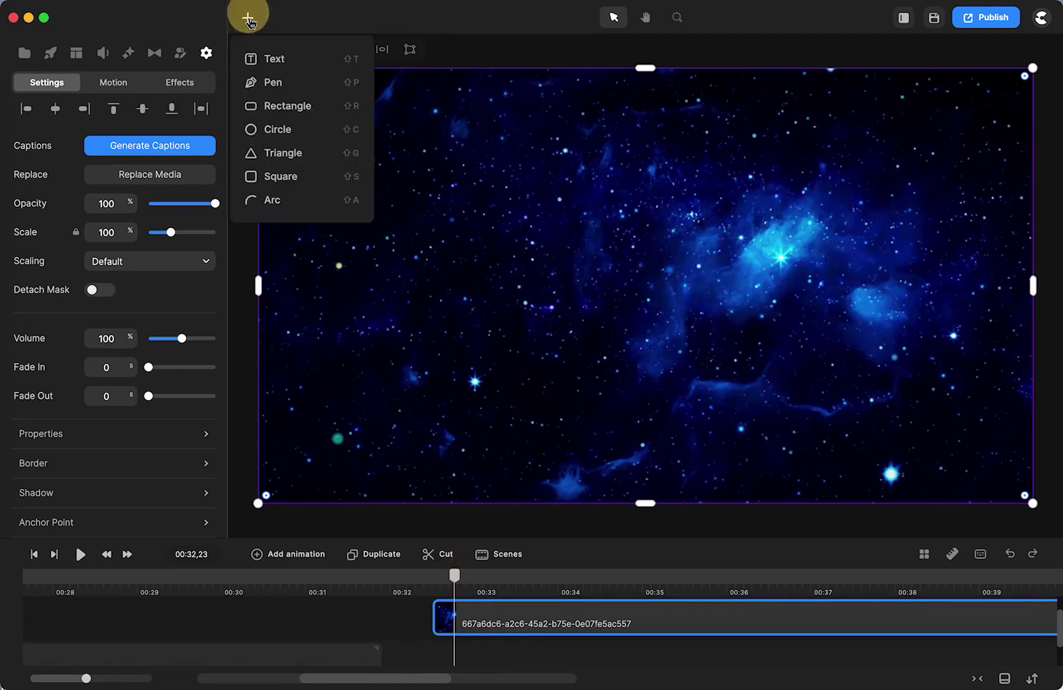
left_click(288, 107)
left_click(615, 249)
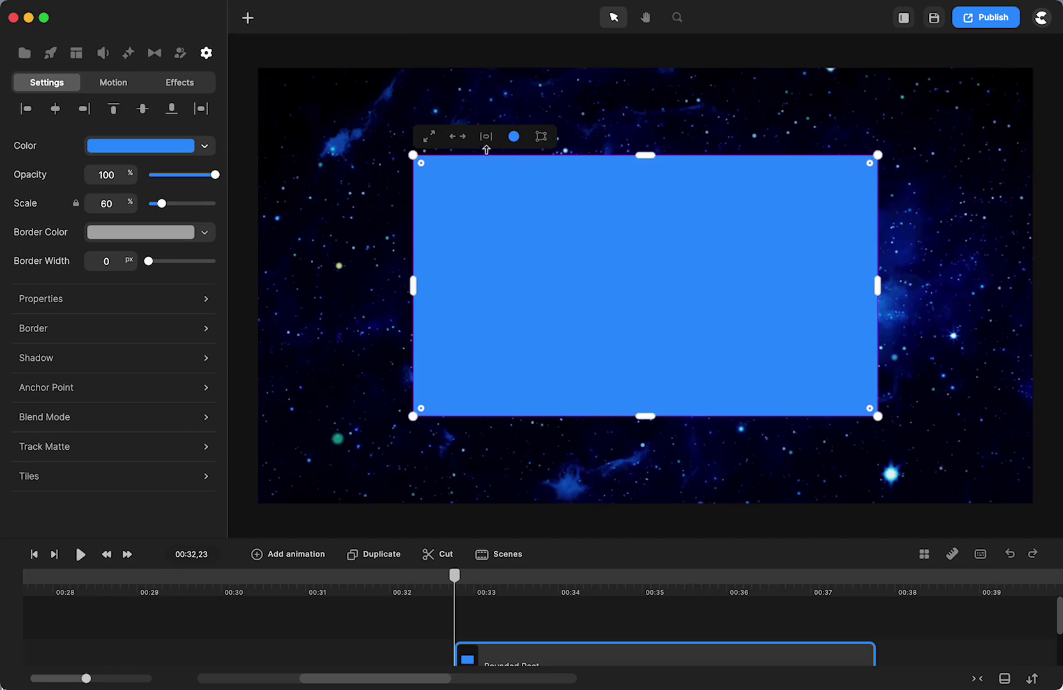
left_click(514, 136)
left_click_drag(539, 221, 500, 249)
left_click_drag(413, 288, 237, 288)
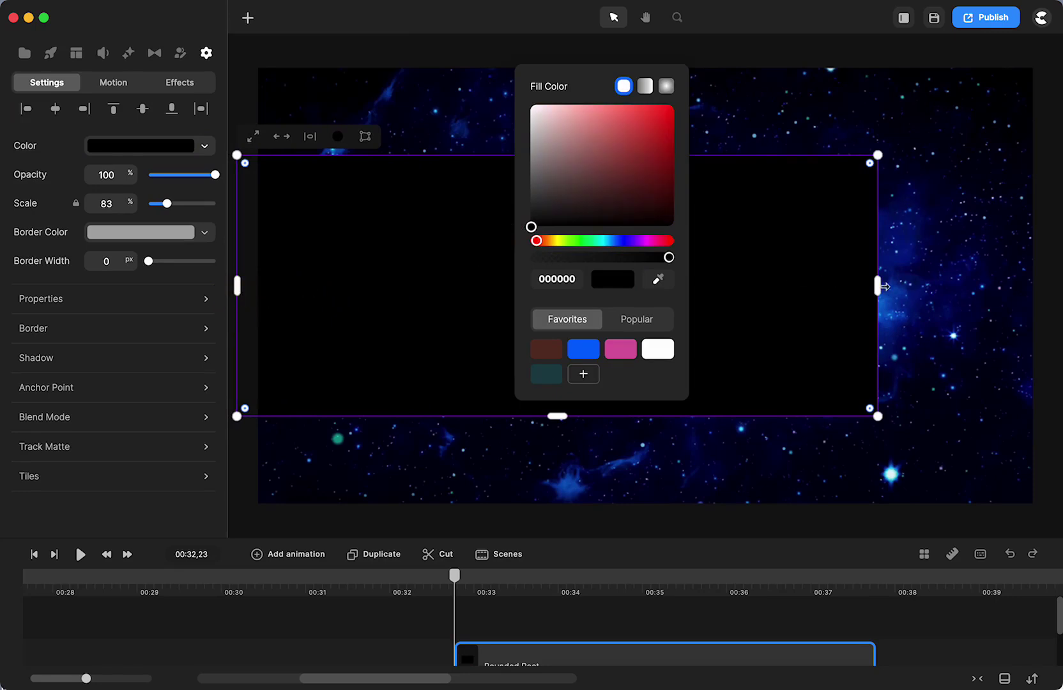
left_click_drag(882, 287, 1057, 286)
left_click_drag(817, 354, 814, 186)
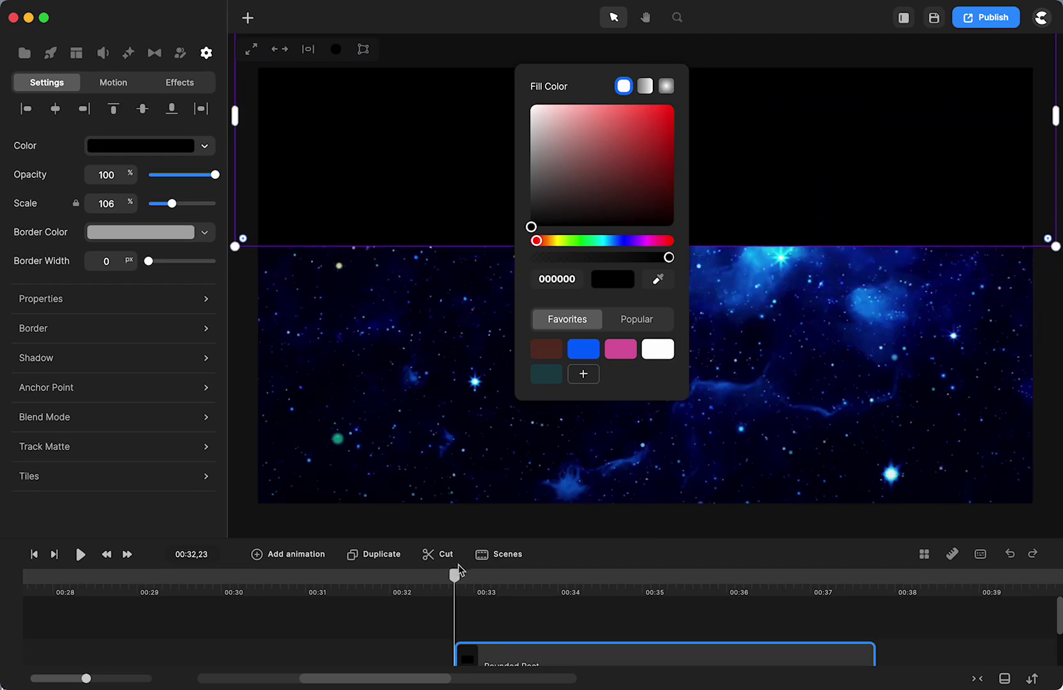
left_click_drag(457, 574, 93, 617)
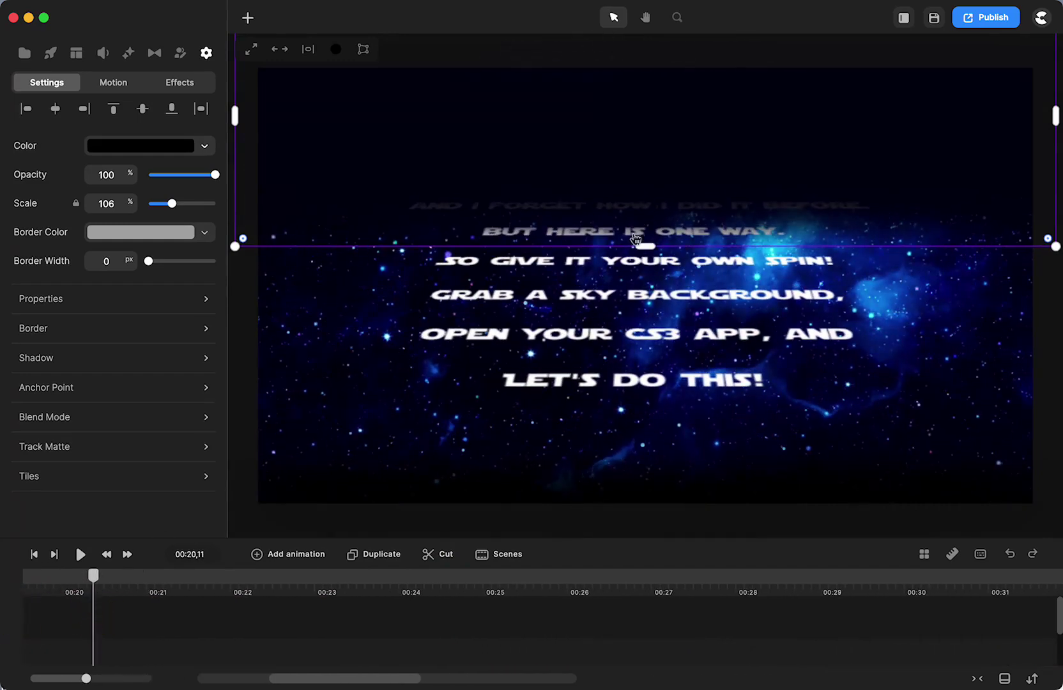
Step: Select the Rounded Rect clip and stretch it to about 00:43
left_click(246, 458)
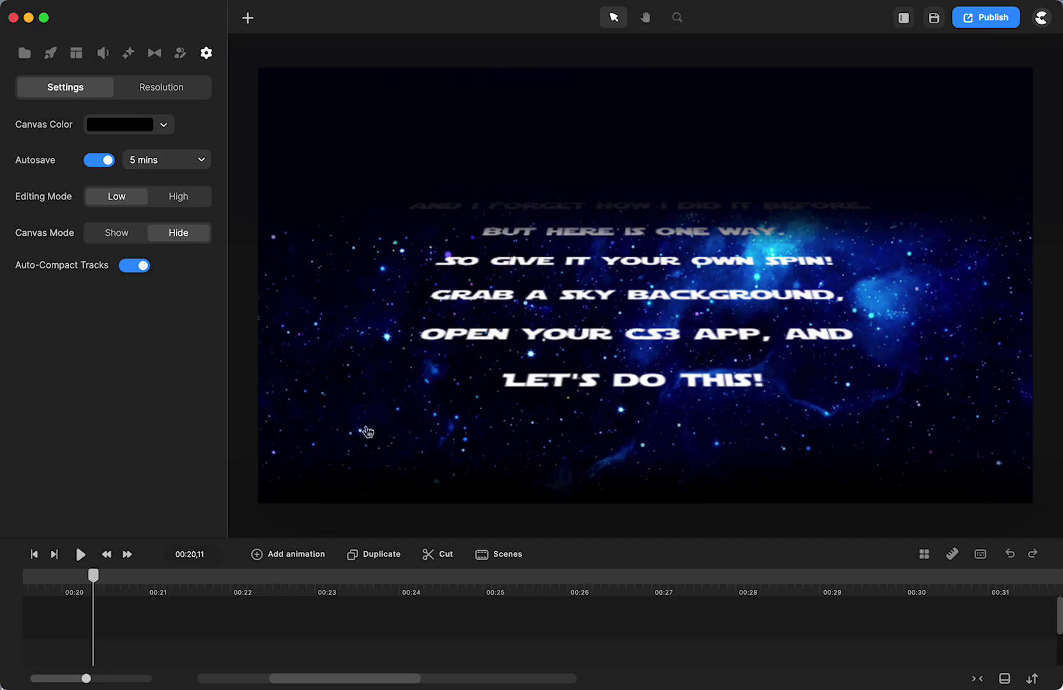
left_click_drag(86, 587, 163, 575)
scroll(427, 641, "right", 5)
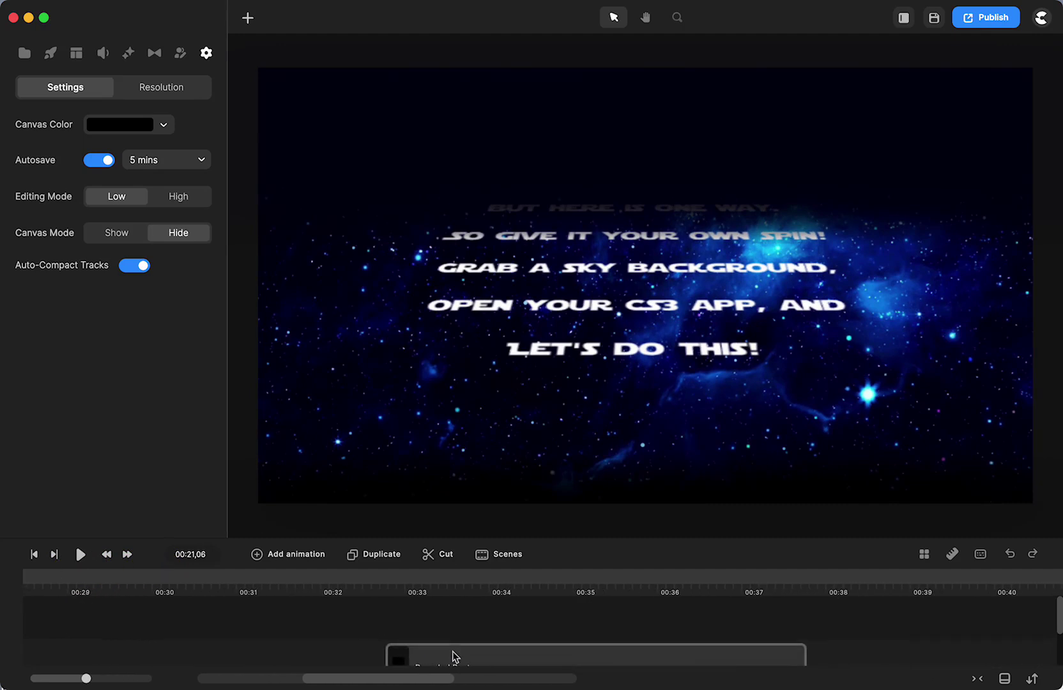
left_click(452, 653)
scroll(572, 656, "right", 2)
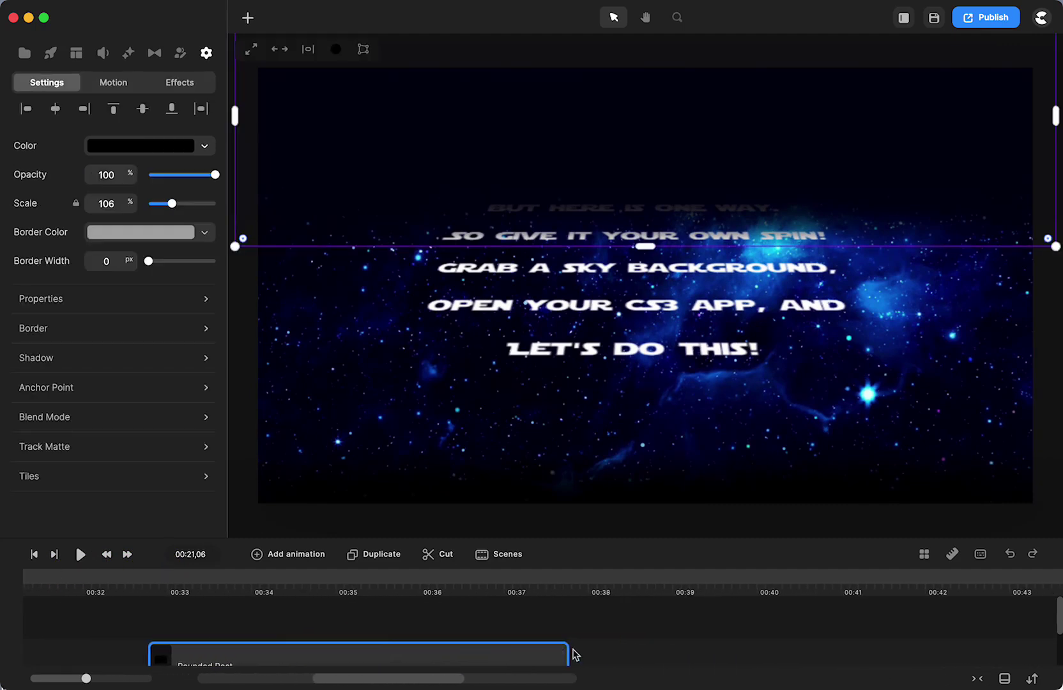
scroll(572, 656, "down", 2)
left_click_drag(529, 622, 1010, 619)
Step: Extend the Rounded Rect clip past 00:48 and move it to another track
left_click(563, 587)
scroll(626, 647, "right", 3)
left_click_drag(593, 615, 964, 617)
scroll(399, 643, "left", 5)
scroll(397, 640, "down", 1)
scroll(397, 640, "up", 2)
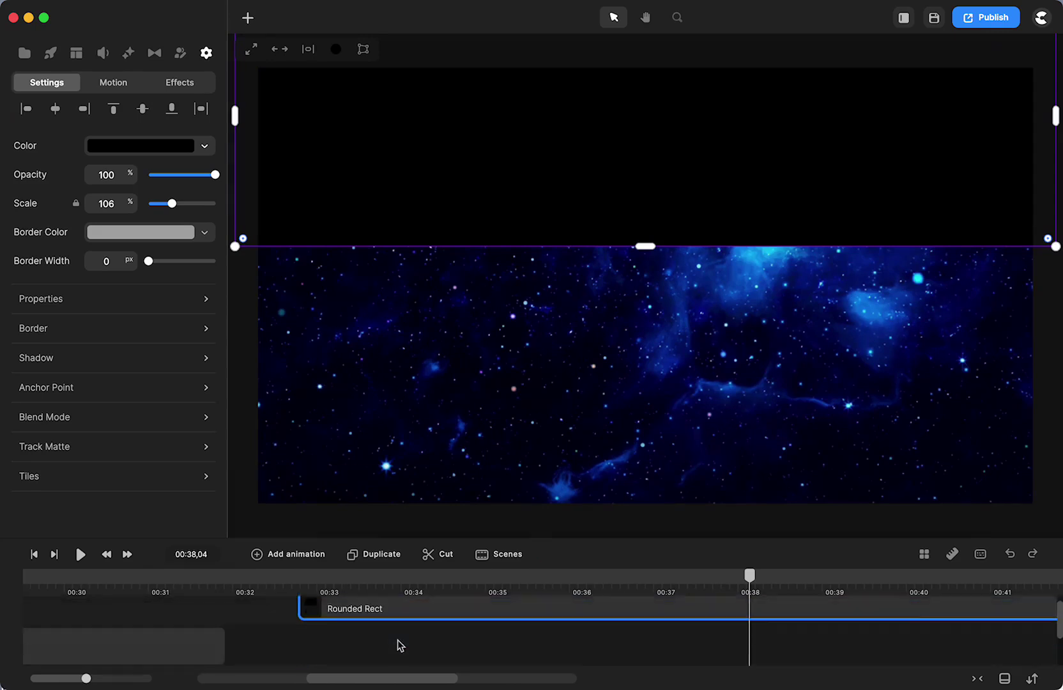
mouse_move(397, 640)
left_mouse_down()
mouse_move(394, 677)
mouse_move(385, 621)
left_mouse_up()
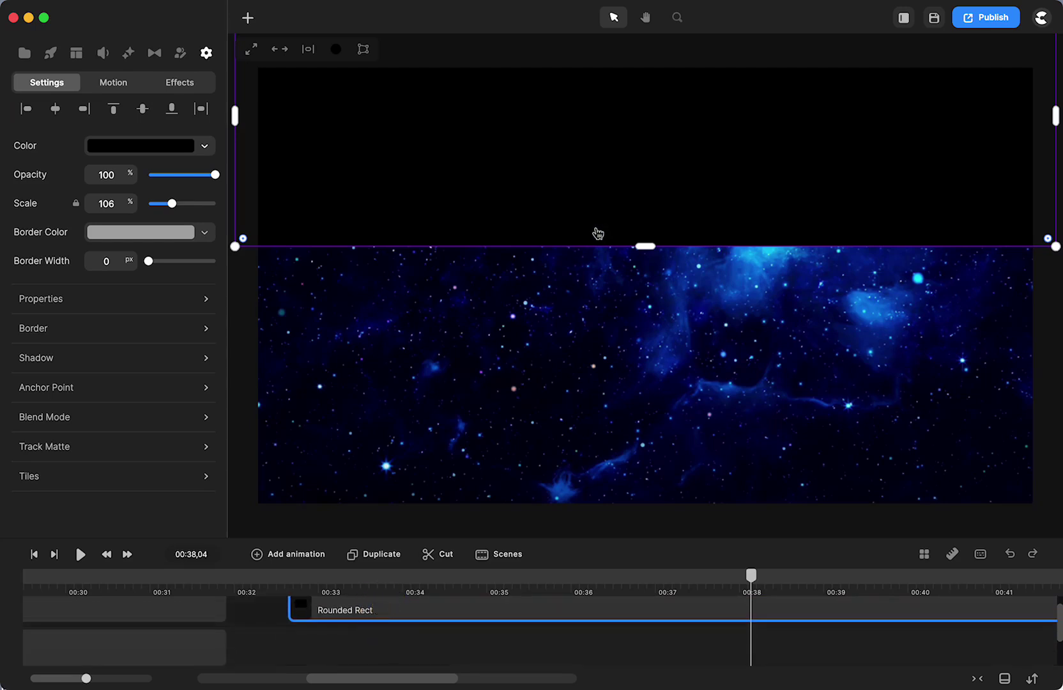
Step: Apply Edge Feather to the black rectangle and raise its strength for a soft edge
left_click(129, 52)
scroll(74, 440, "down", 7)
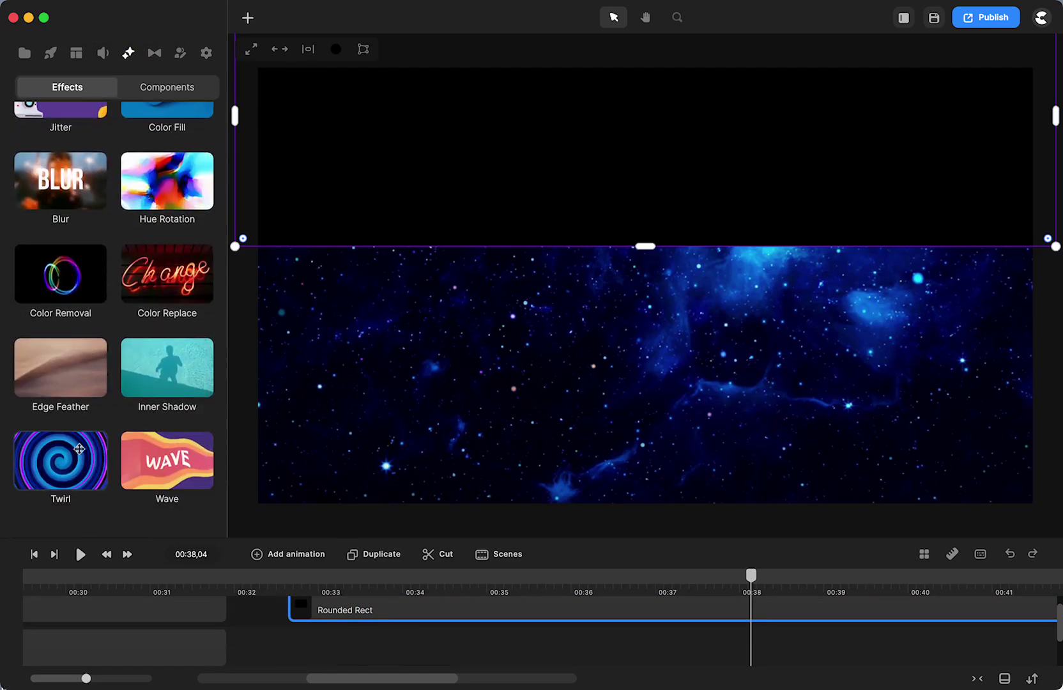
left_click_drag(53, 372, 382, 600)
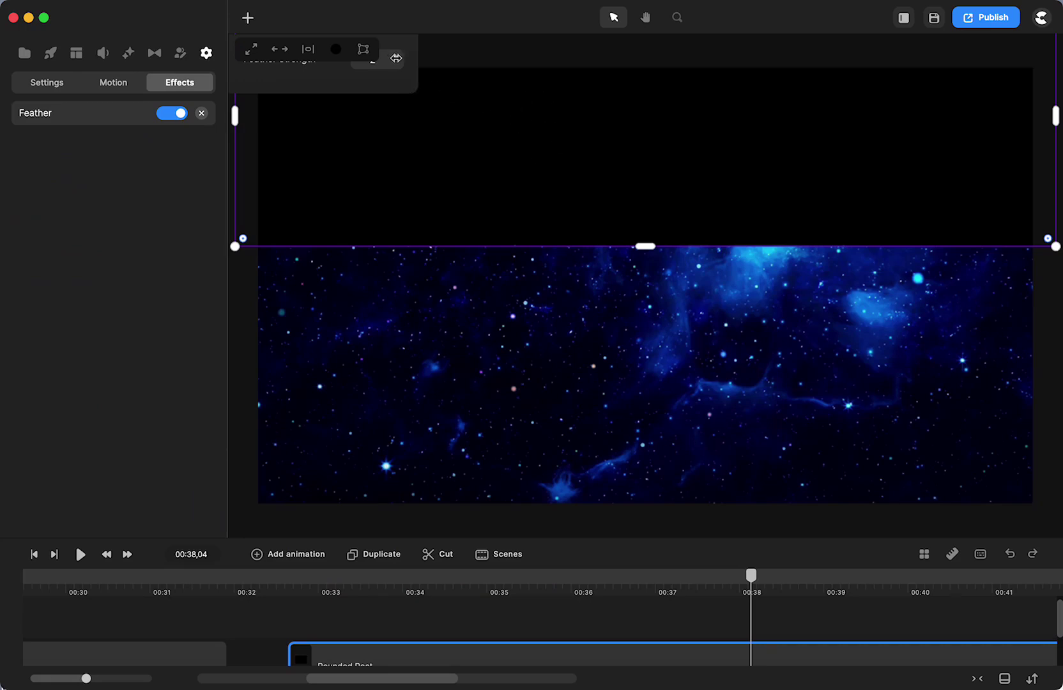
left_click_drag(396, 58, 425, 62)
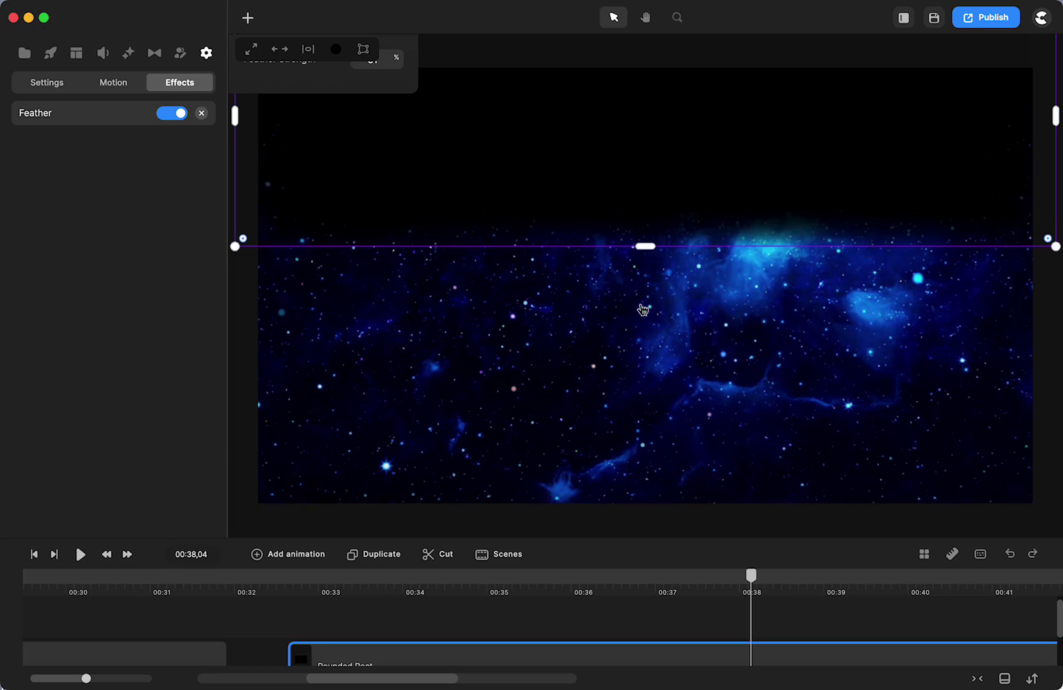
left_click(239, 382)
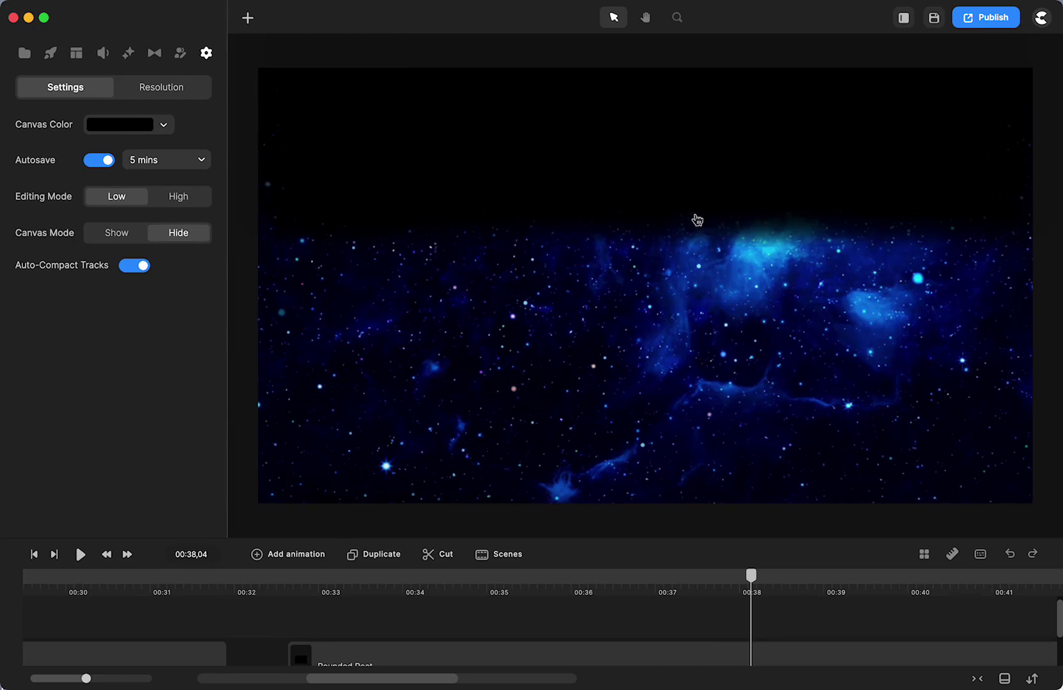
Step: Move the black rectangle down and shrink it into a thin bar at the bottom
left_click(460, 183)
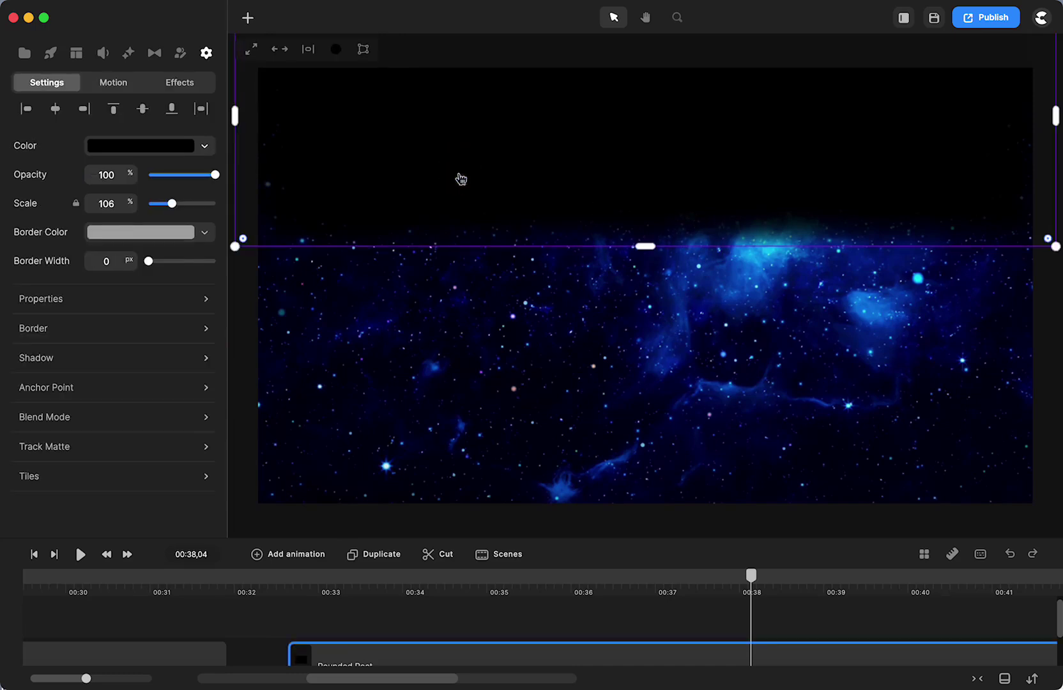
left_click_drag(519, 176, 515, 416)
left_click_drag(642, 232, 632, 266)
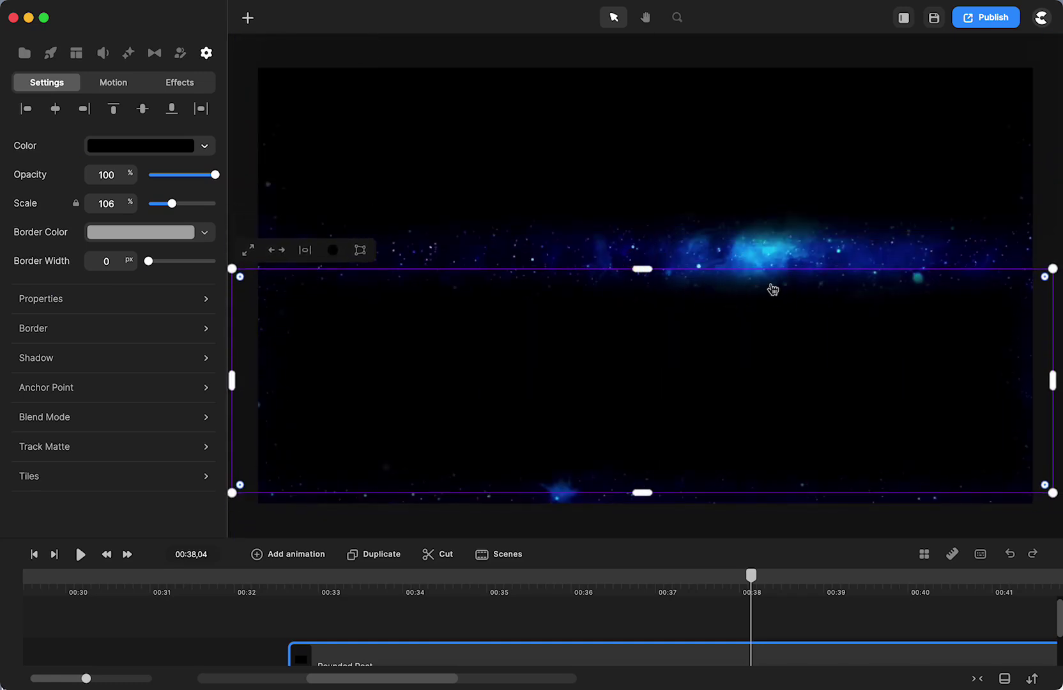
left_click_drag(718, 338, 671, 358)
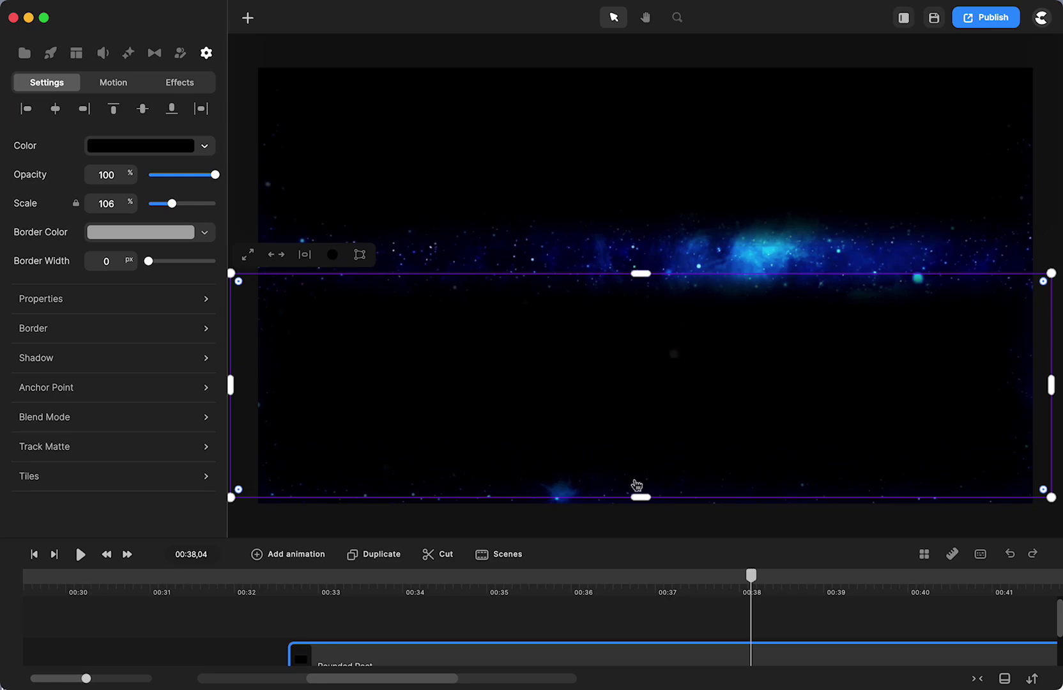
left_click_drag(640, 498, 596, 492)
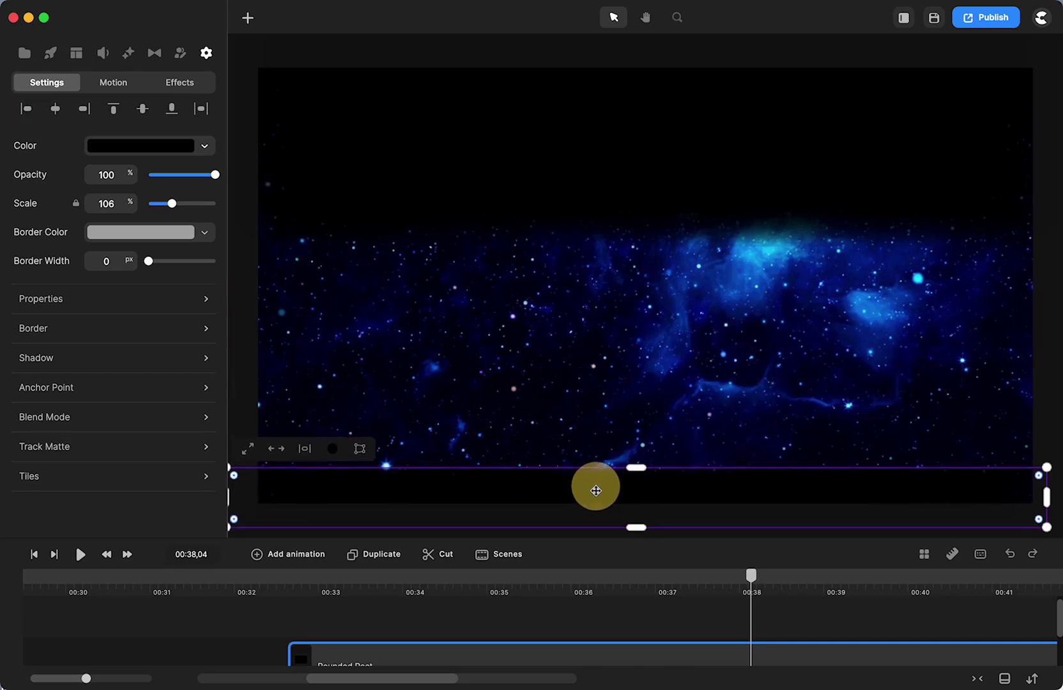
left_click_drag(595, 490, 599, 489)
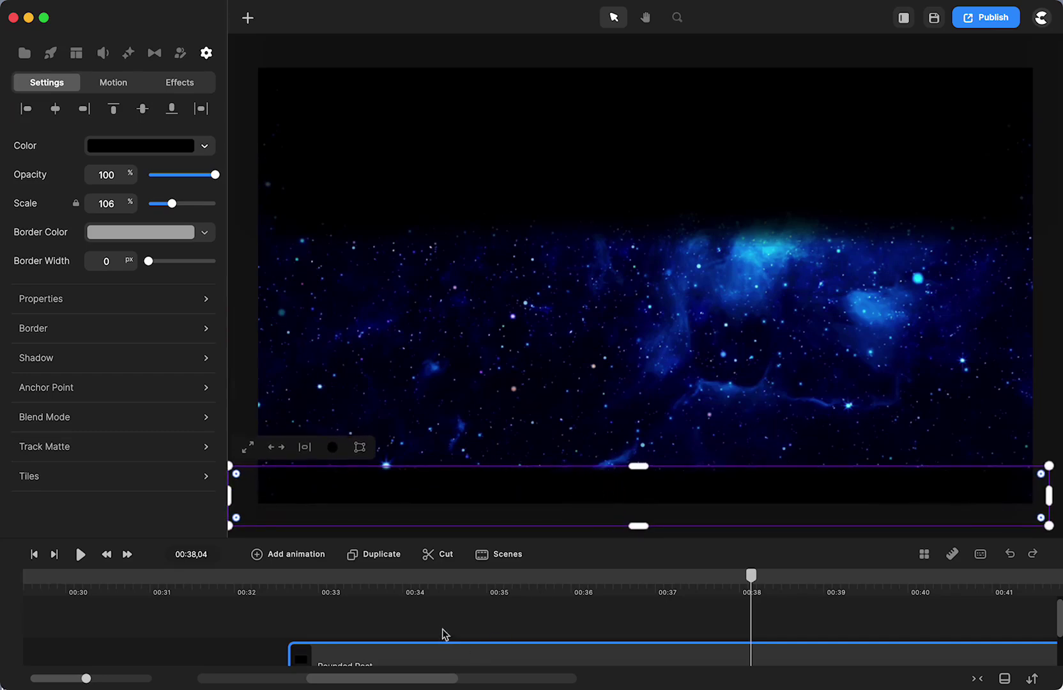
left_click(270, 645)
Step: Resize the black bar and settle it along the canvas bottom edge
left_click(633, 492)
left_click_drag(1055, 455, 458, 511)
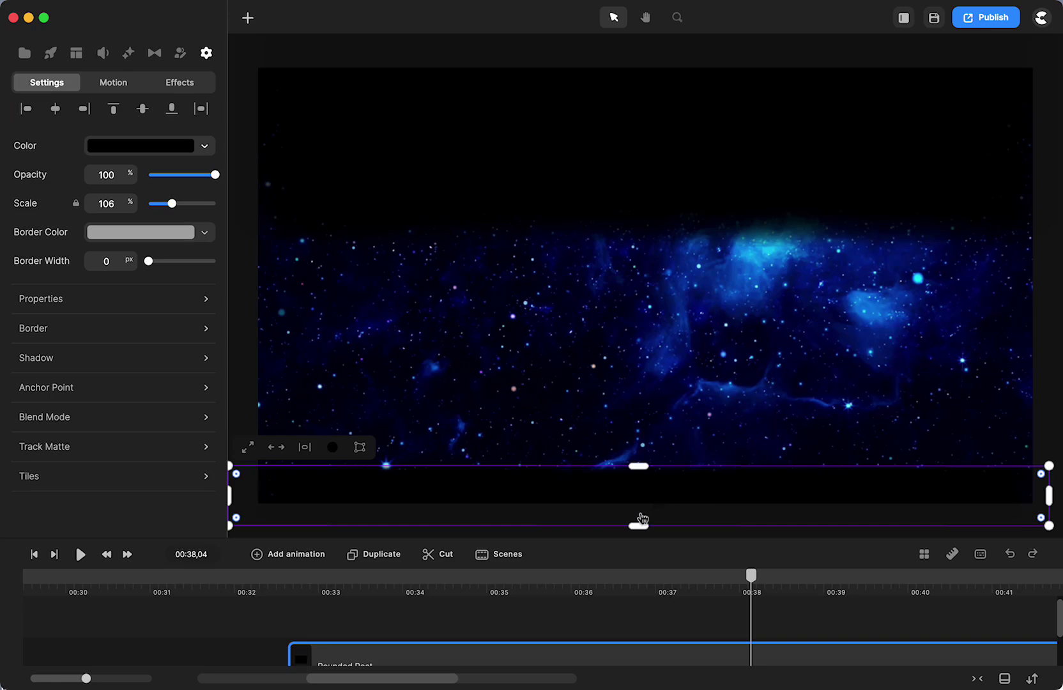
left_click(525, 612)
left_click(592, 492)
mouse_move(595, 500)
left_mouse_down()
mouse_move(593, 263)
mouse_move(594, 473)
mouse_move(579, 406)
mouse_move(579, 487)
mouse_move(590, 503)
left_mouse_up()
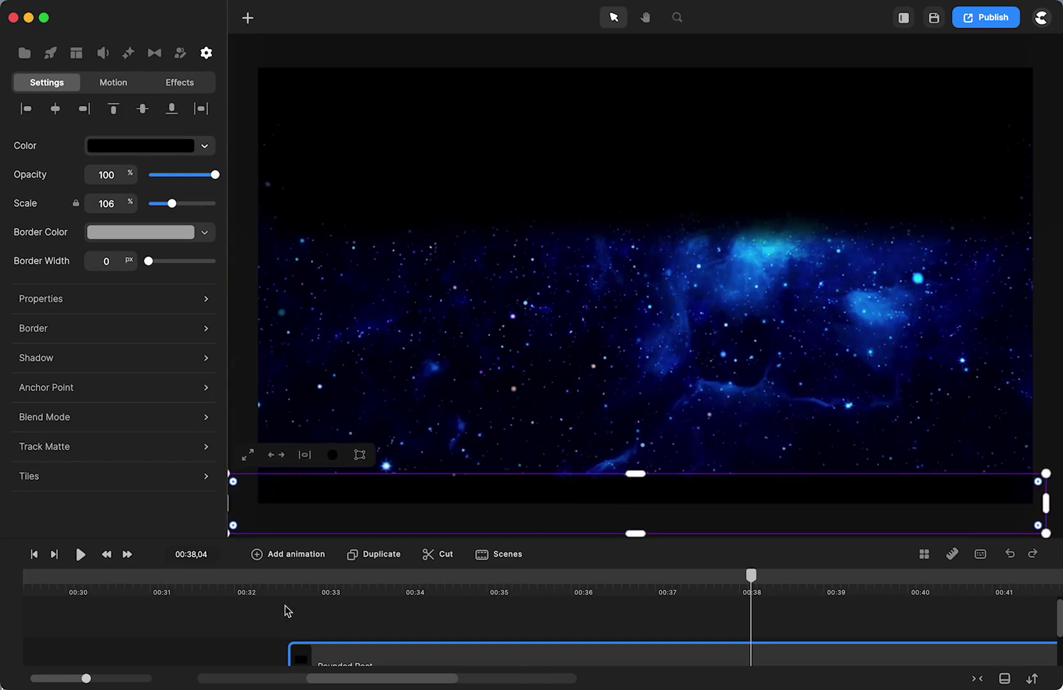
scroll(241, 627, "down", 1)
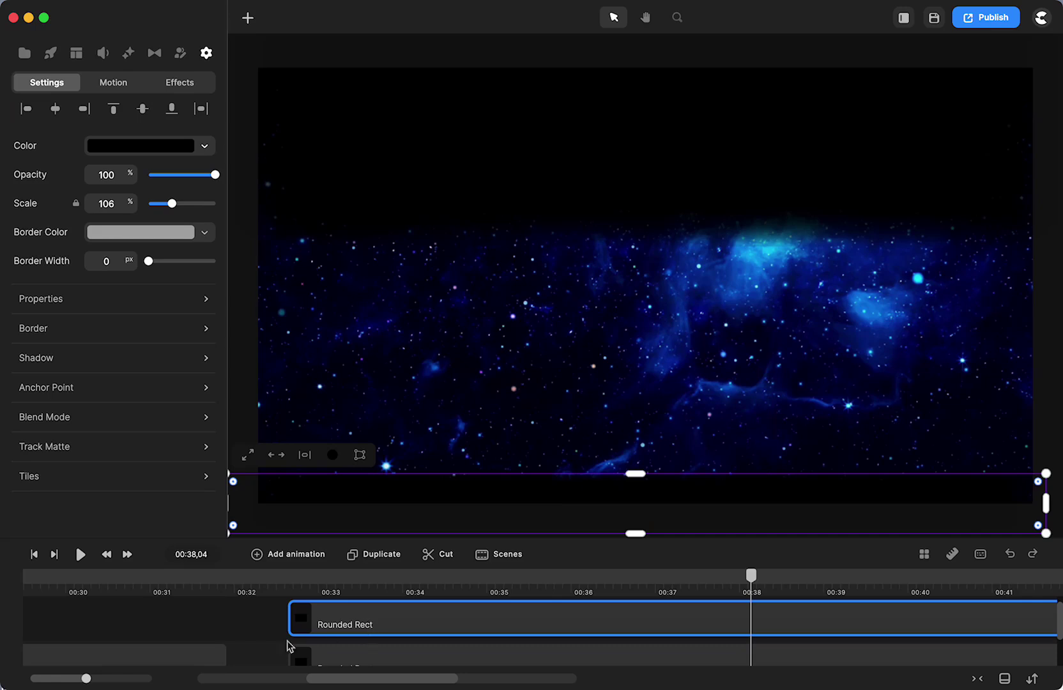
Step: Lock both Rounded Rect mask clips, bottom bar and top mask
right_click(338, 621)
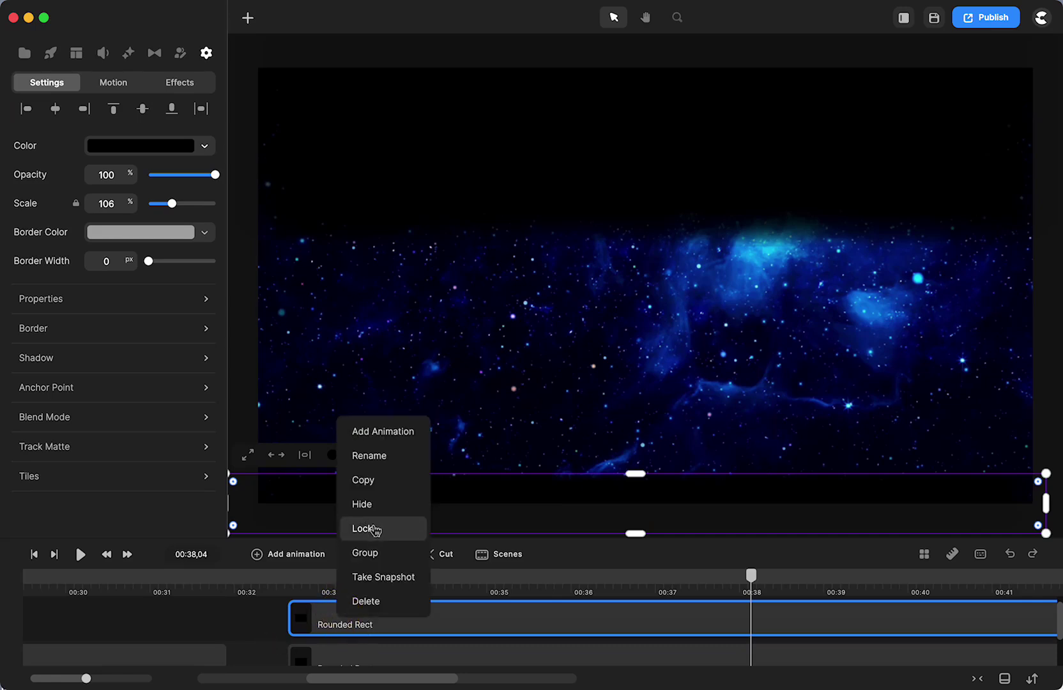
left_click(375, 529)
left_click(368, 623)
right_click(367, 655)
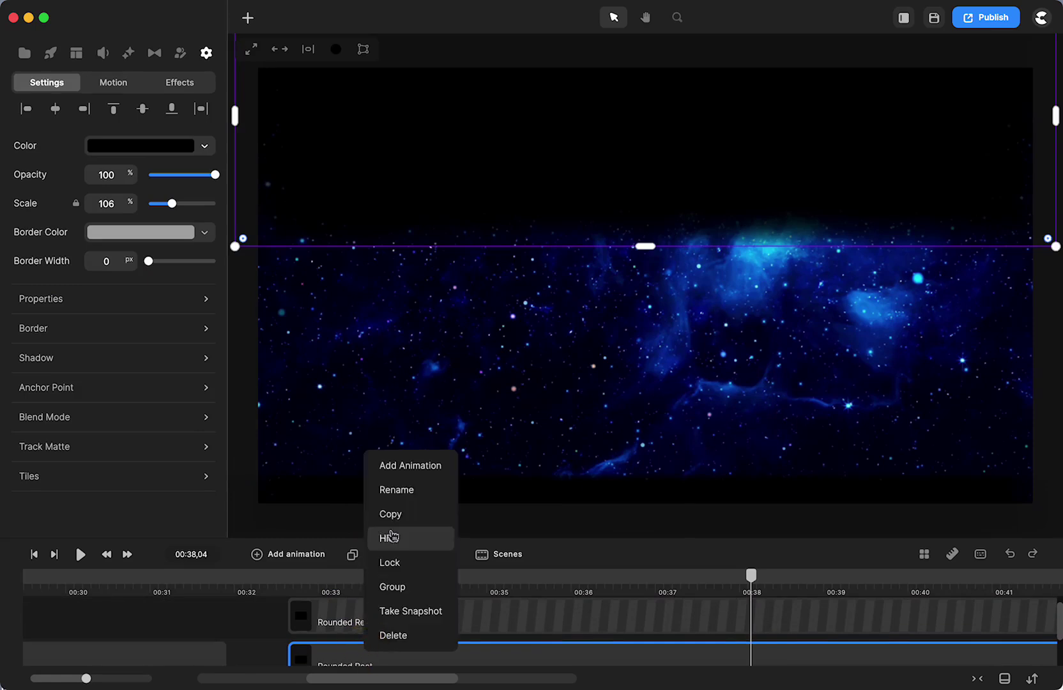
left_click(387, 565)
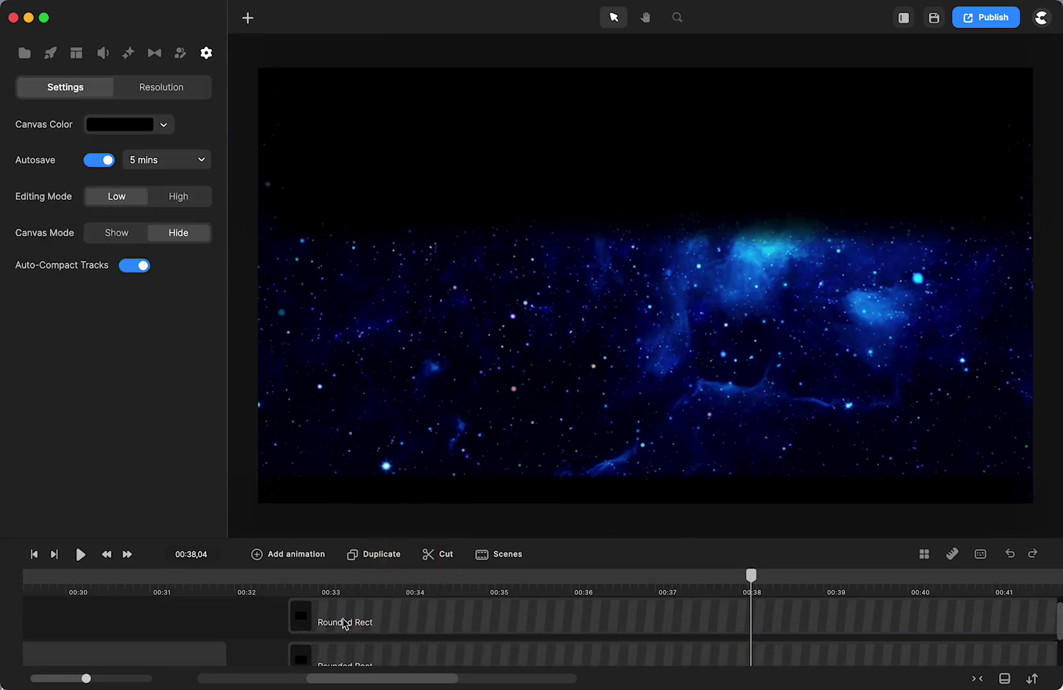
Step: Select the starfield video clip and add a new text layer
scroll(290, 635, "down", 3)
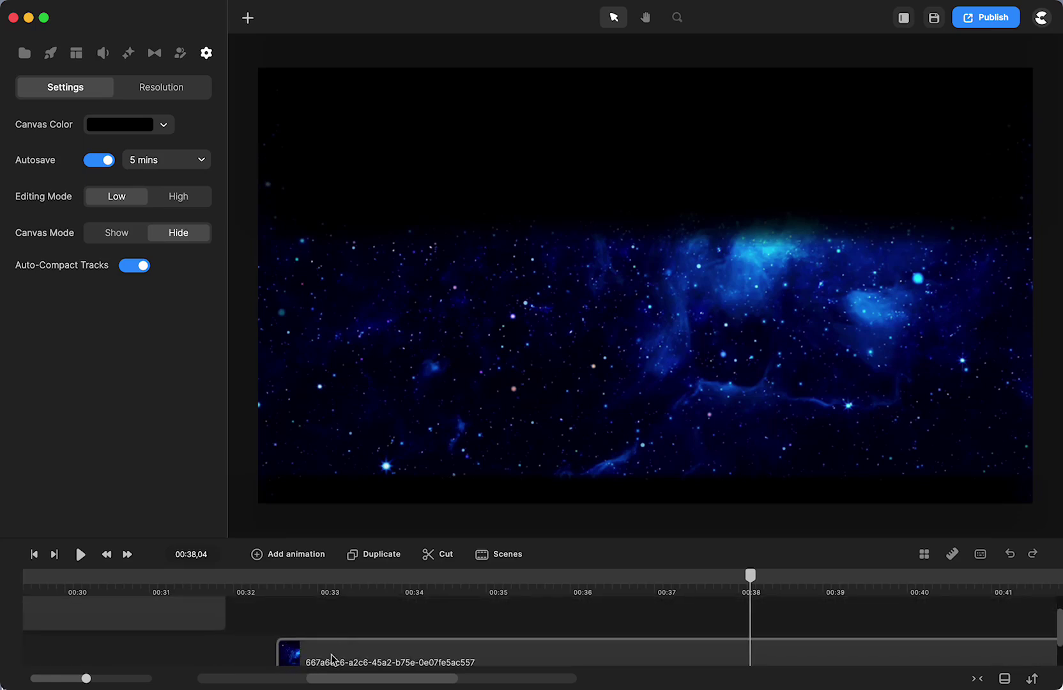
left_click(339, 657)
scroll(345, 639, "up", 3)
scroll(364, 636, "down", 3)
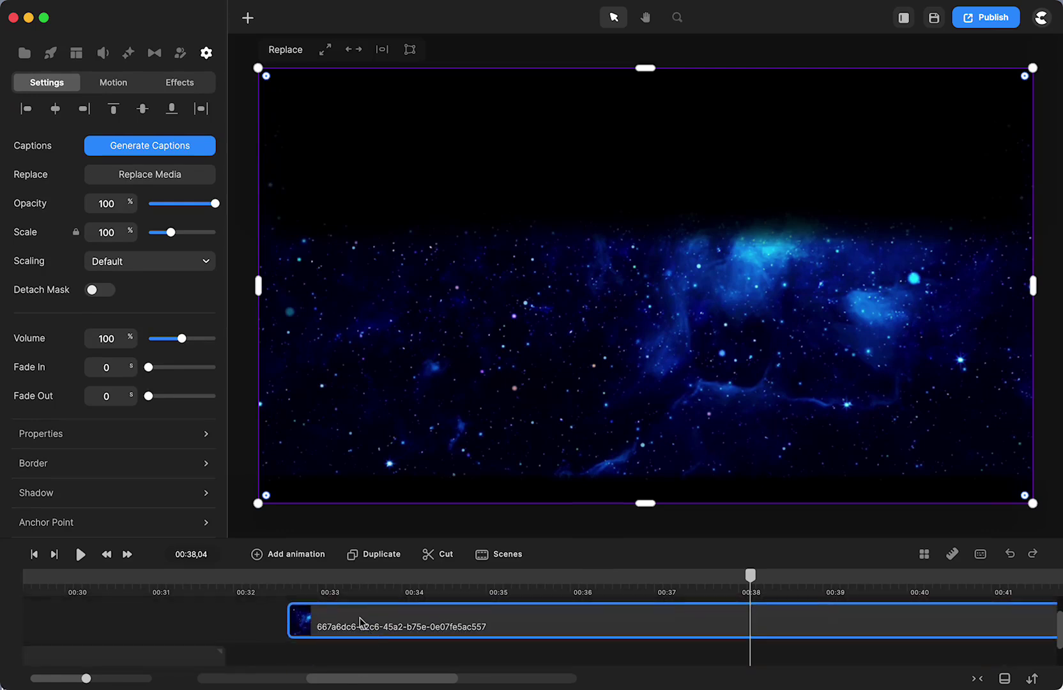
left_click(360, 653)
scroll(360, 655, "up", 1)
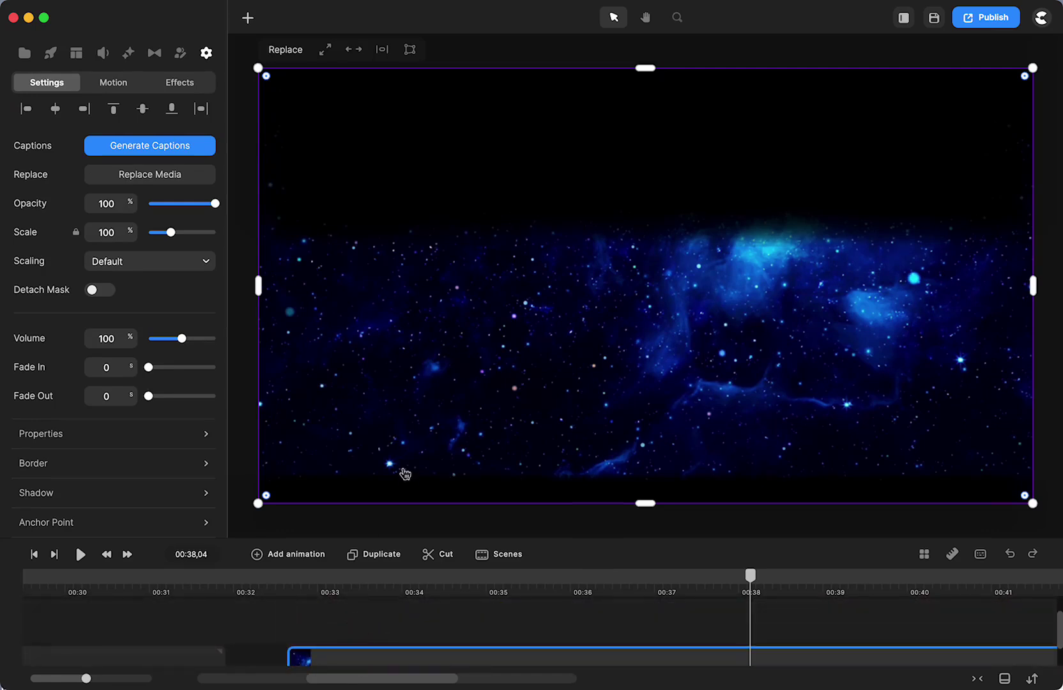
left_click(248, 17)
left_click(276, 59)
Step: Replace the placeholder with 'THIS IS YOUR FIRST LINE OF TEXT' and 'HERE'S YOUR SECOND'
left_click(612, 292)
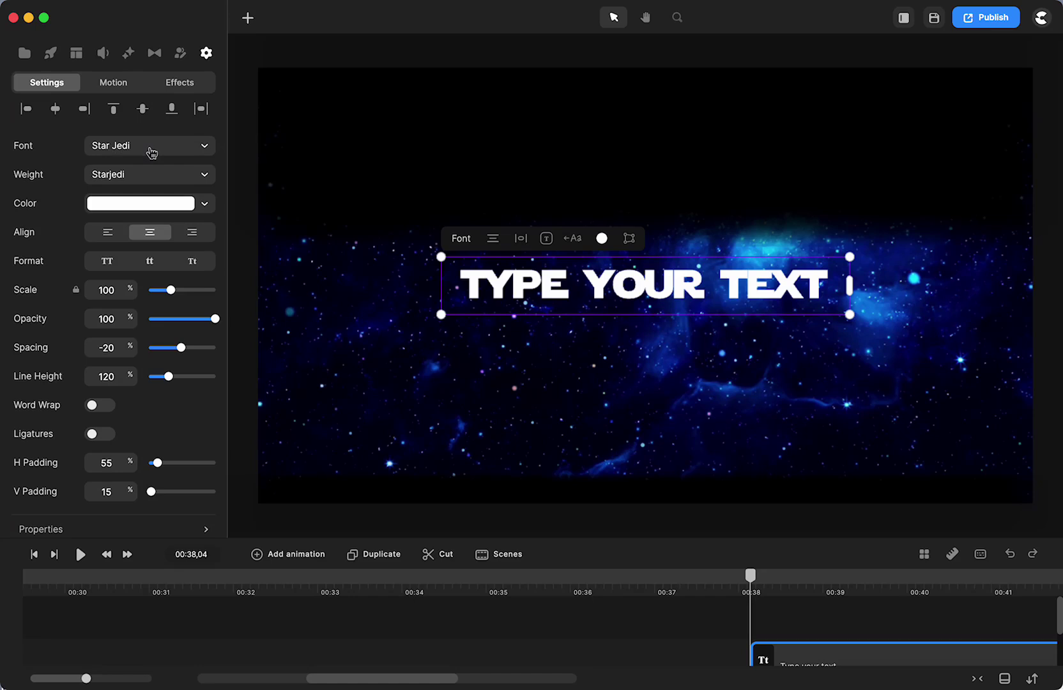
double_click(625, 293)
type("THISIS")
key("BackSpace")
key("BackSpace")
key("BackSpace")
type("IS YOUR FIRST LINE OF TEXT")
key("Return")
type("HERE")
key("Return")
type("S YO")
key("BackSpace")
key("BackSpace")
key("BackSpace")
key("BackSpace")
key("BackSpace")
type("'S YOUR SECOND")
Step: Add the lines 'AND YOUR THIRD', 'AND YOUR FOURTH', 'AND YOUR FIFTH' and 'ETC'
key("Return")
type("AND YOUR THIRD")
key("Return")
type("AND YOUR F")
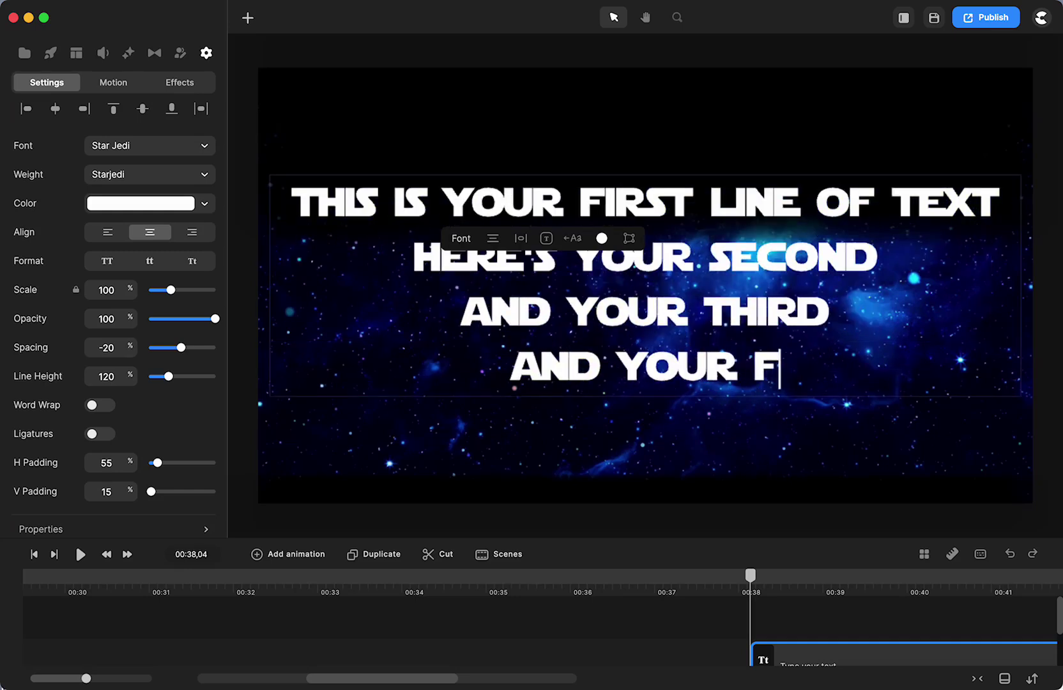
type("OUIR")
key("BackSpace")
key("BackSpace")
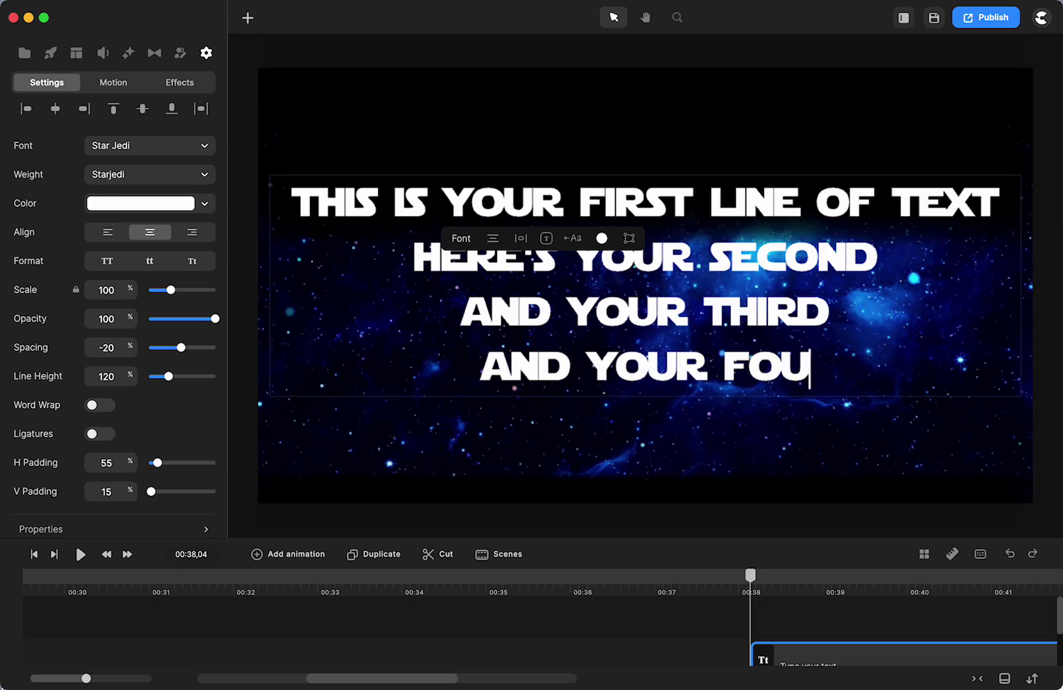
type("RTH")
key("Return")
type("AND YOUR FIFTH")
key("Return")
type("ETC")
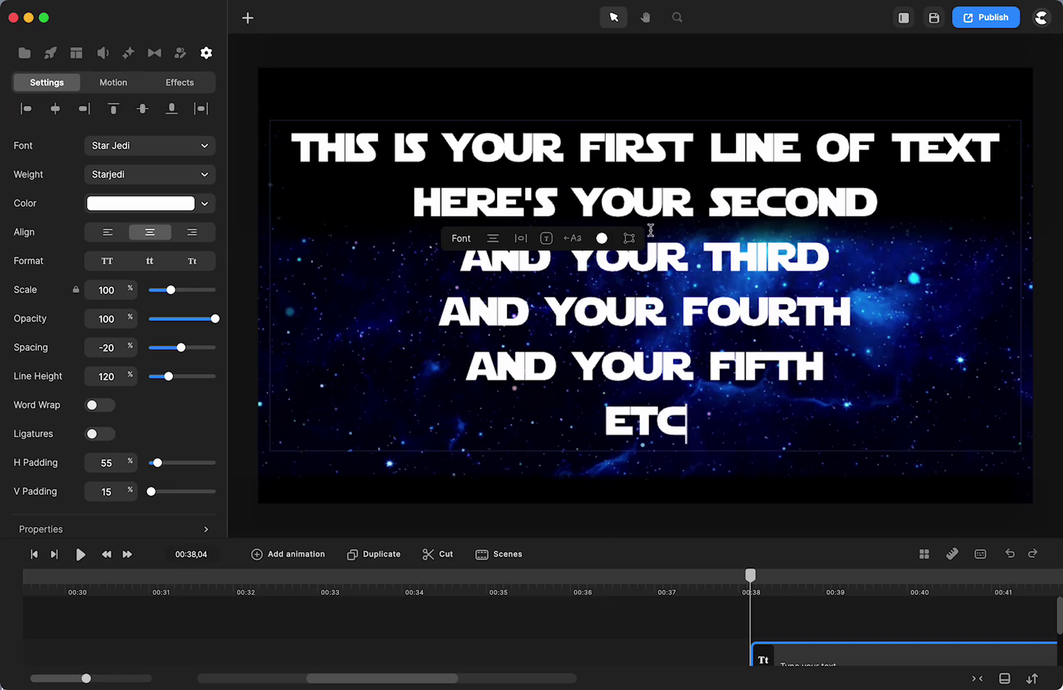
Step: Scale the text block to 77% and centre it over the starfield
left_click(579, 638)
left_click(722, 229)
left_click_drag(1021, 120, 849, 194)
left_click_drag(540, 361, 607, 384)
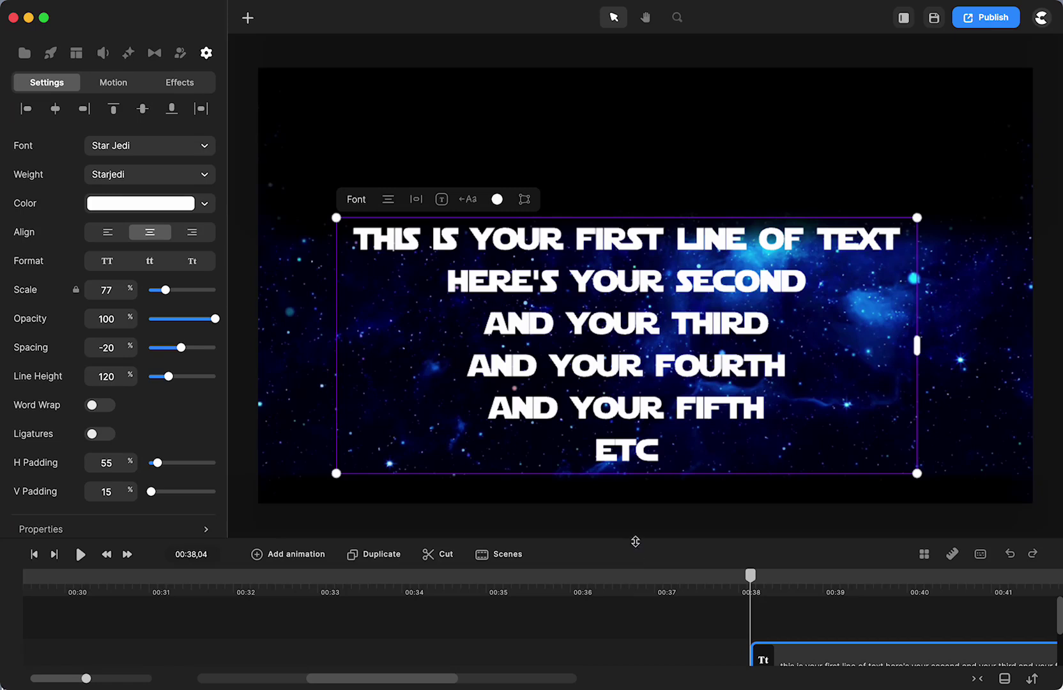
Step: Move the text clip earlier and stretch it to end around 00:48
left_click_drag(636, 542, 621, 466)
left_click(576, 569)
scroll(575, 569, "down", 1)
left_click_drag(772, 583, 302, 537)
left_click(393, 620)
scroll(395, 623, "up", 3)
scroll(400, 627, "right", 10)
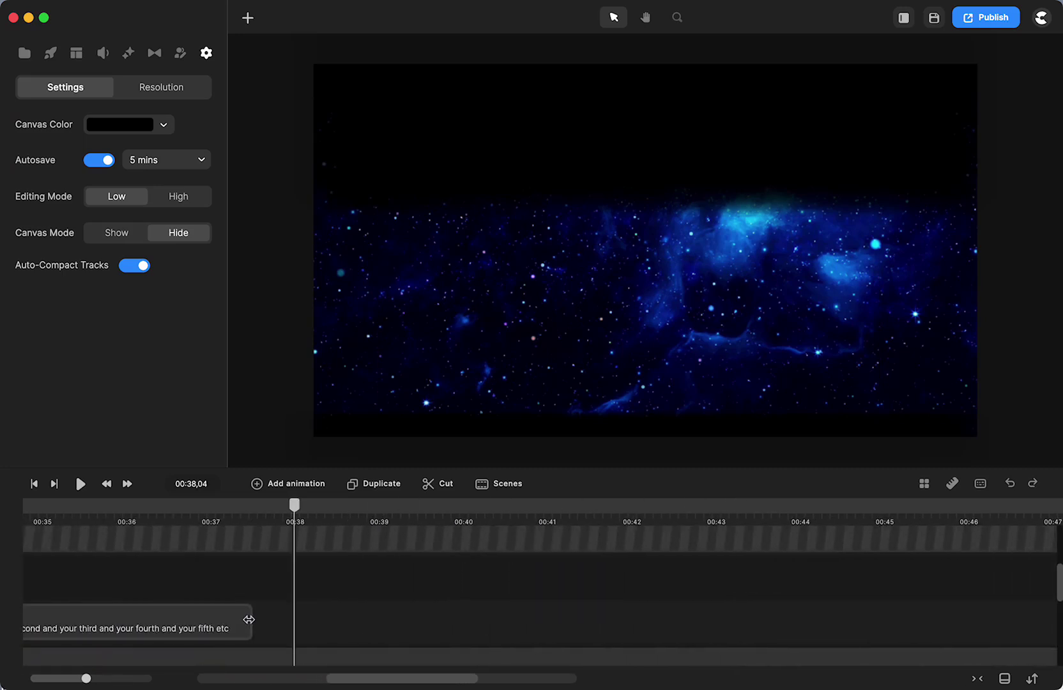
left_click_drag(250, 619, 949, 626)
scroll(789, 644, "right", 5)
left_click_drag(619, 629, 772, 621)
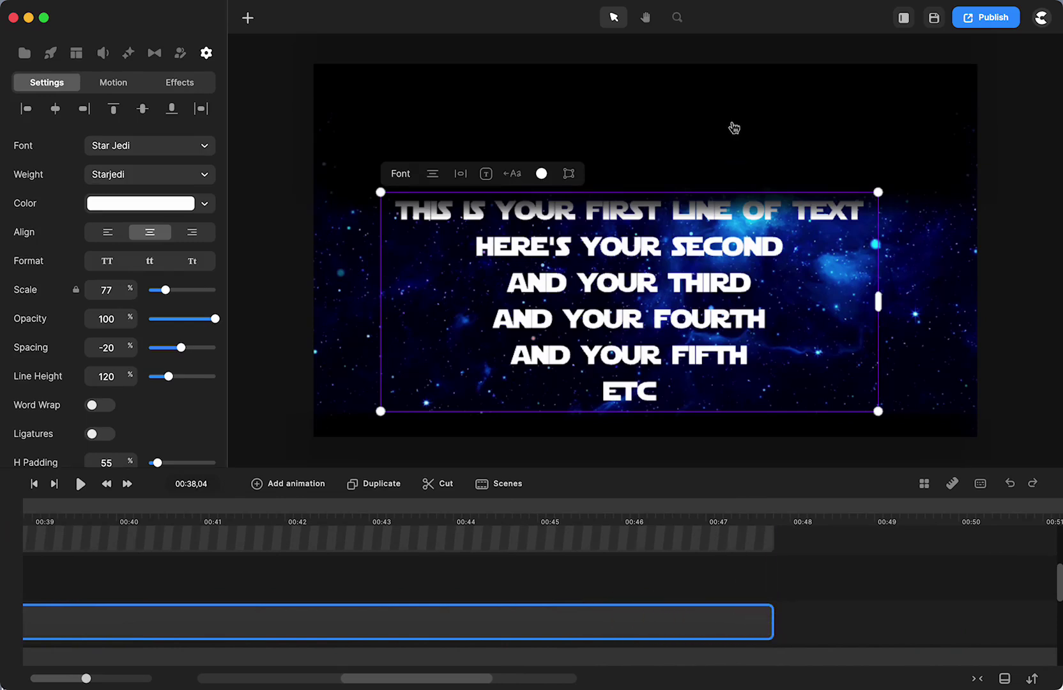
scroll(617, 605, "right", 5)
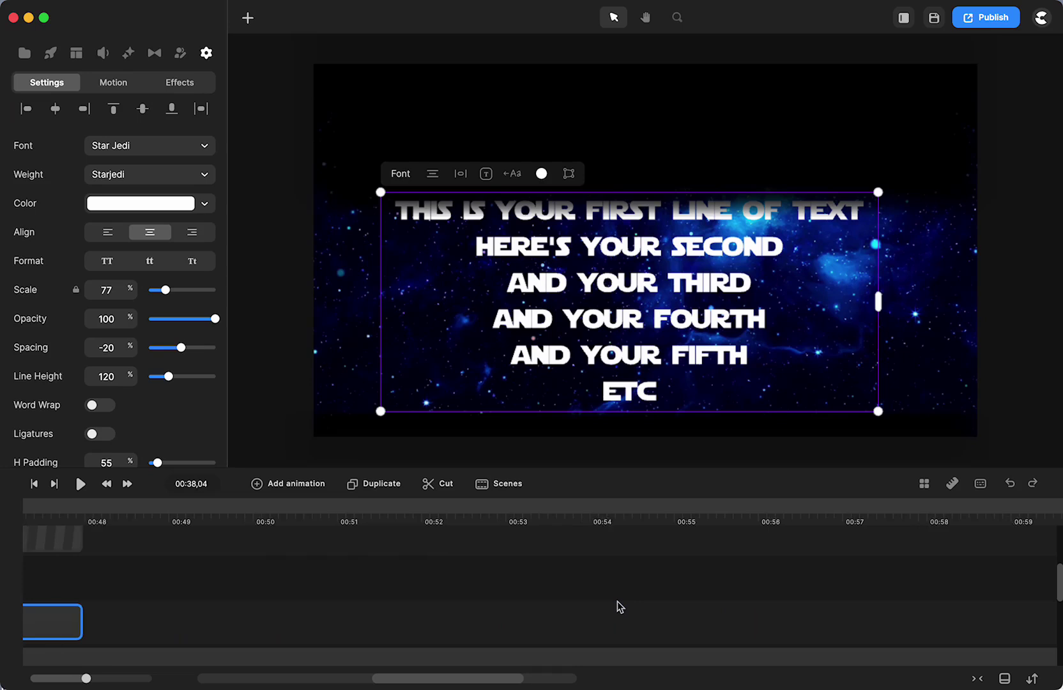
scroll(617, 605, "left", 10)
scroll(617, 605, "right", 1)
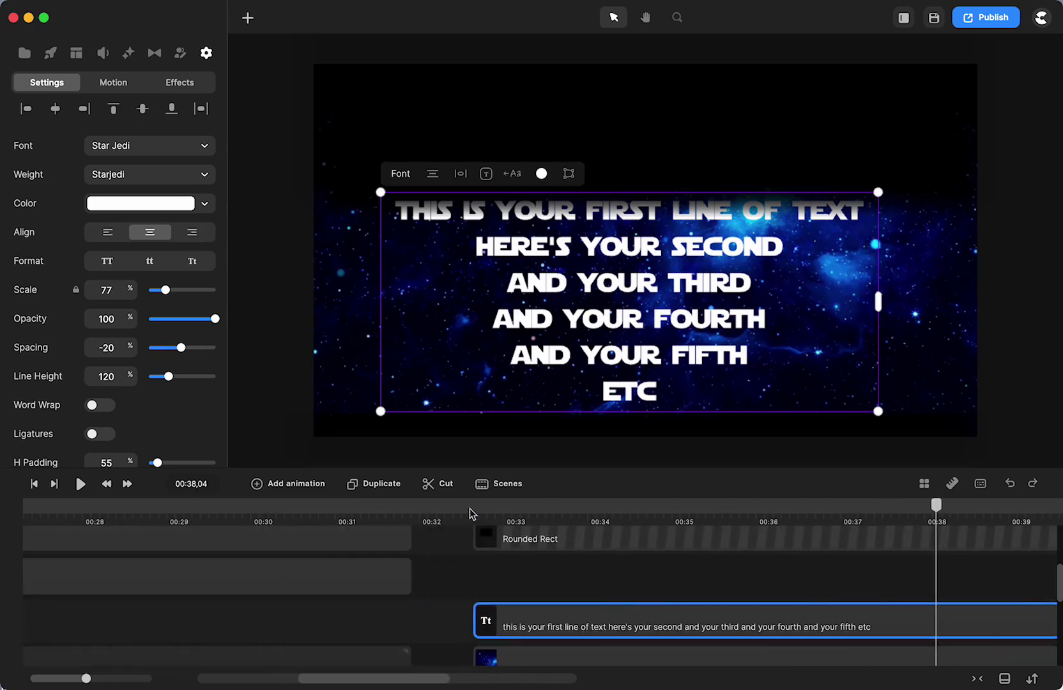
Step: At 00:32,20, shift the text and video clips slightly later and nudge the text down
left_click(482, 509)
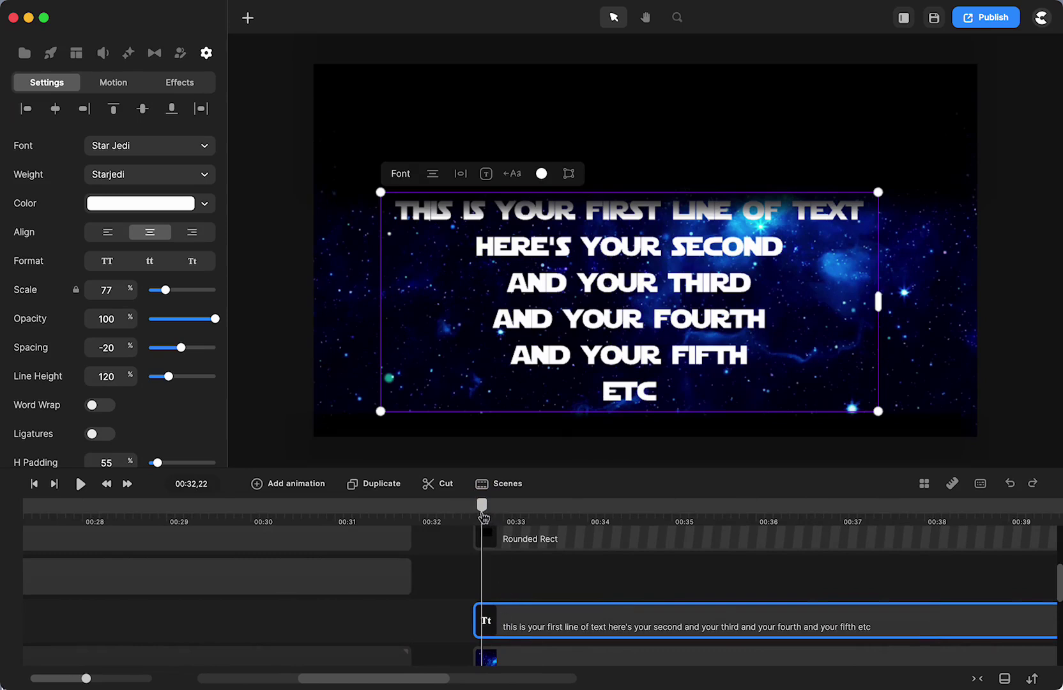
left_click(482, 509)
scroll(490, 565, "down", 2)
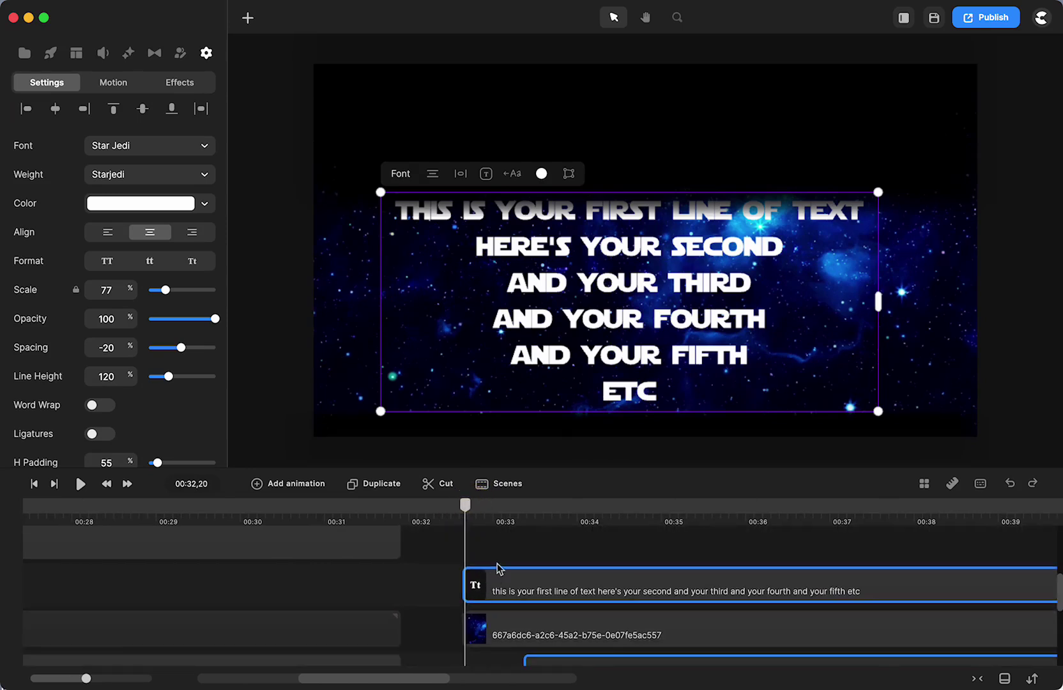
left_click(502, 632, "shift")
mouse_move(503, 631)
left_mouse_down()
mouse_move(492, 635)
mouse_move(503, 626)
mouse_move(503, 636)
left_mouse_up()
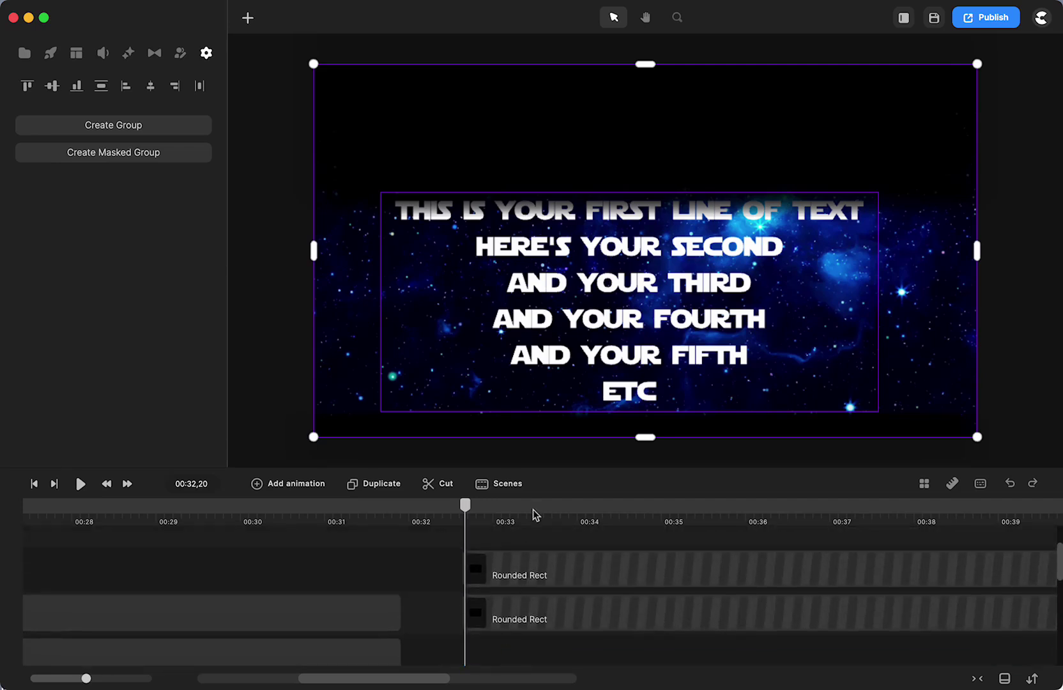
left_click(395, 588)
left_click(562, 333)
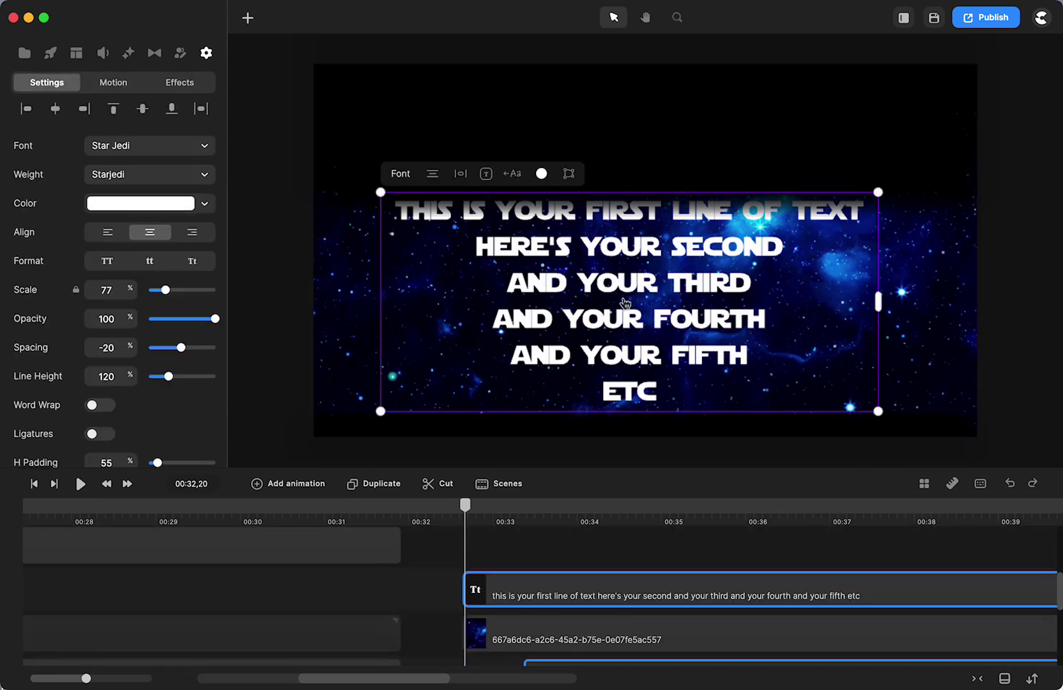
left_click_drag(623, 298, 623, 311)
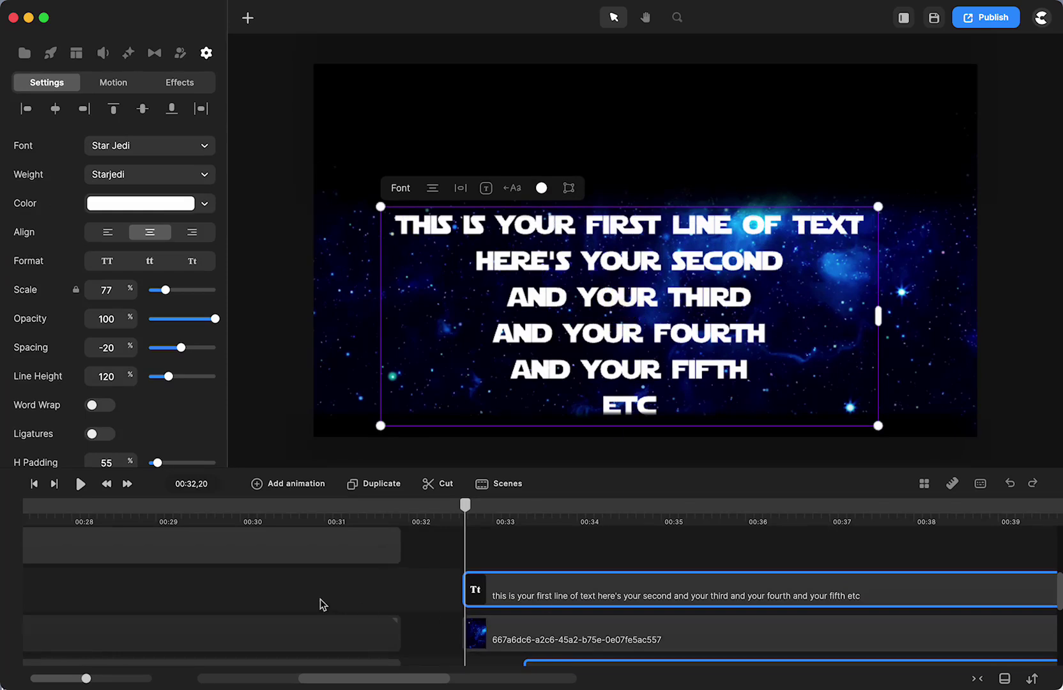
left_click(237, 601)
scroll(278, 603, "left", 10)
scroll(277, 604, "left", 3)
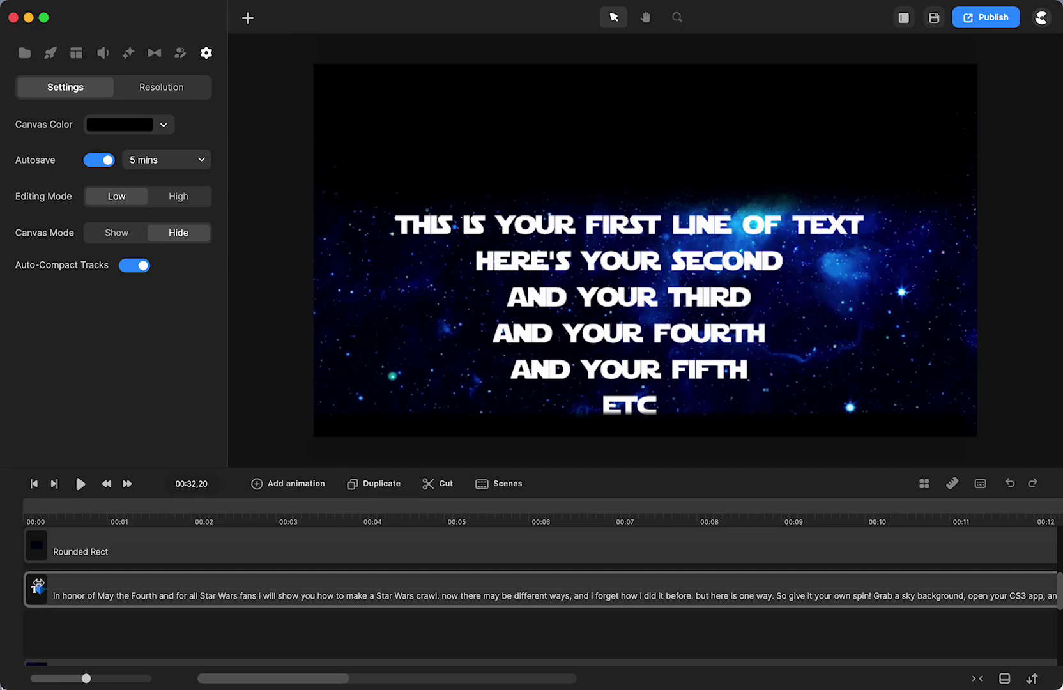
left_click(38, 589)
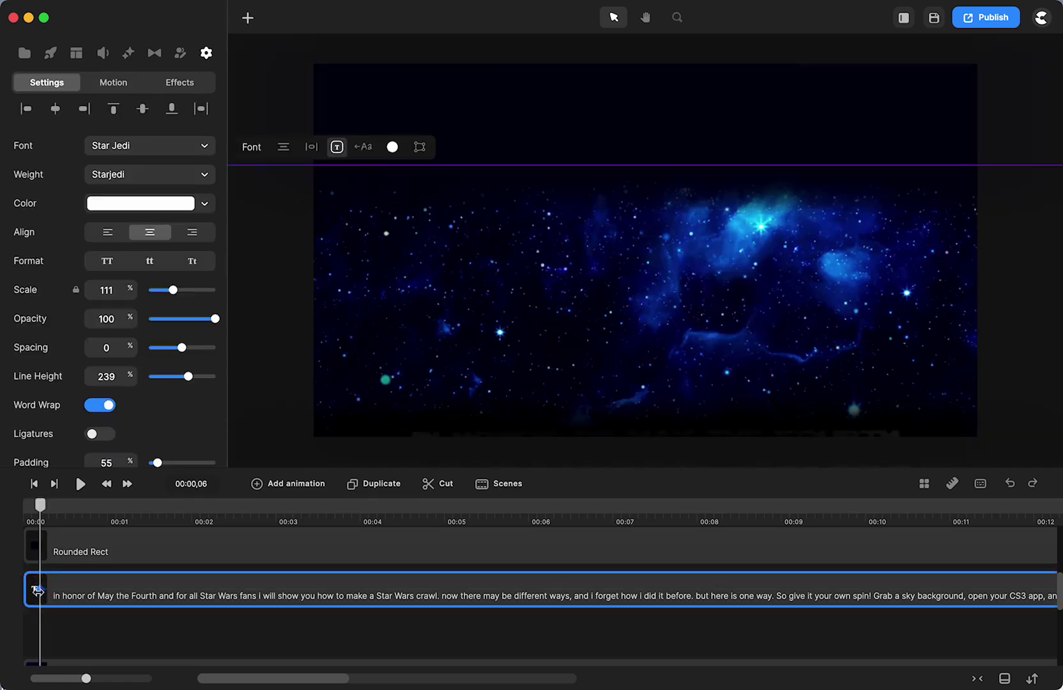
scroll(423, 359, "down", 5)
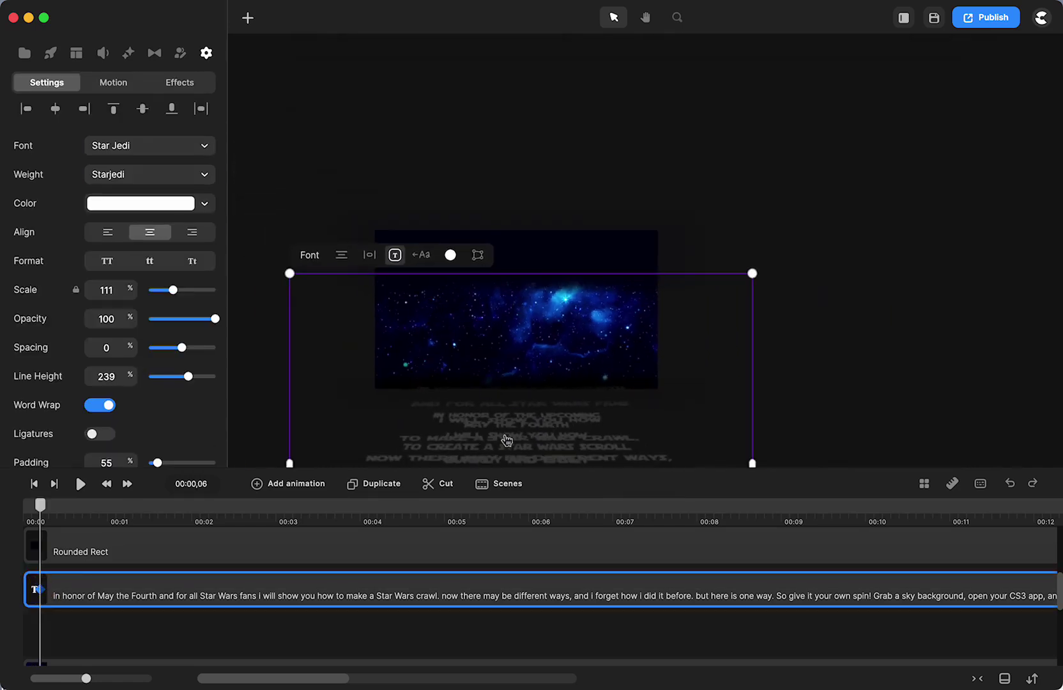
scroll(412, 625, "right", 15)
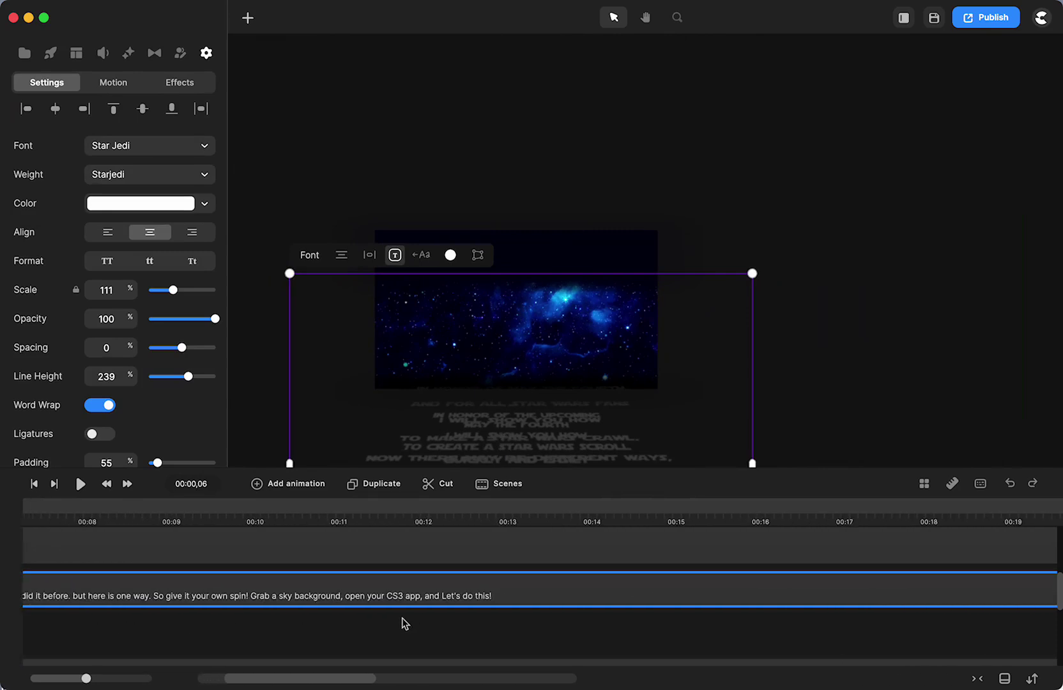
scroll(402, 623, "right", 4)
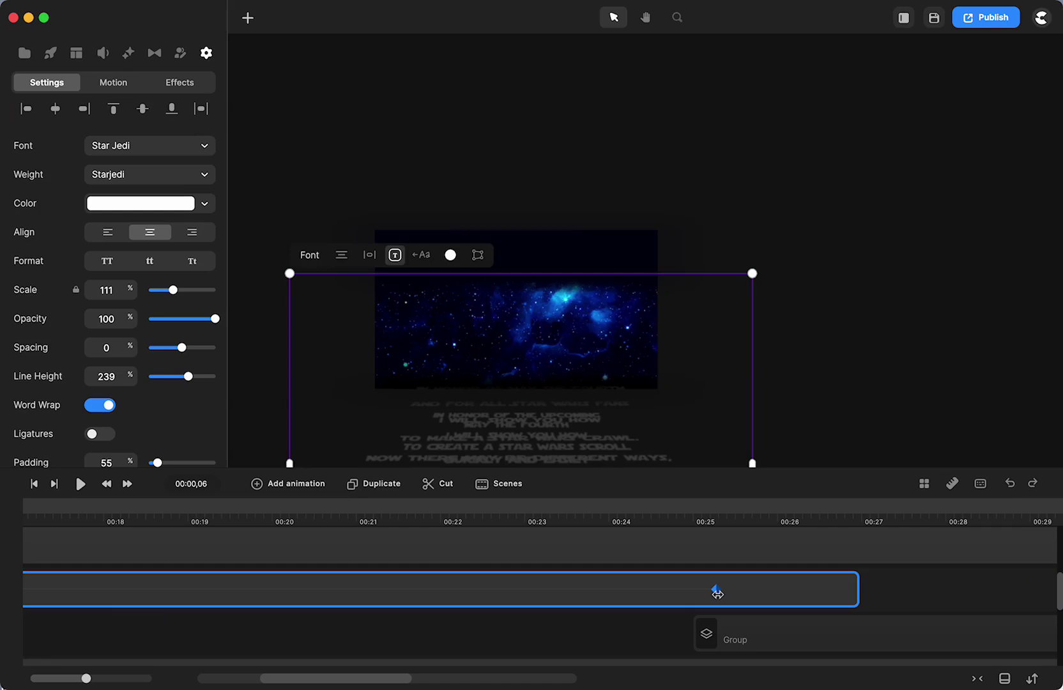
left_click(716, 589)
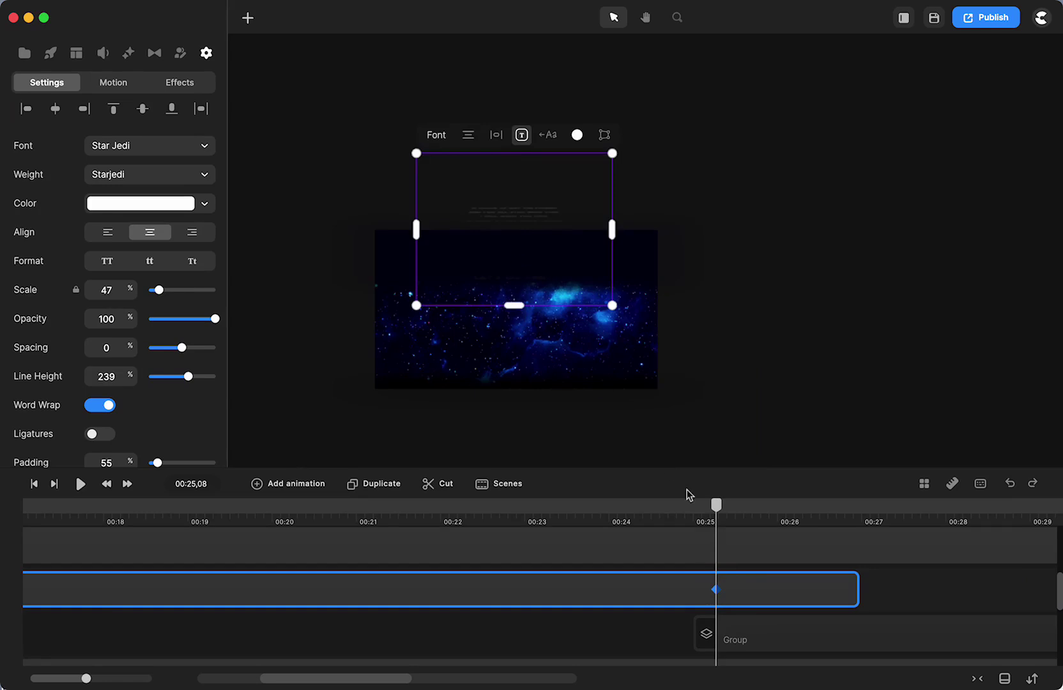
left_click_drag(717, 509, 227, 601)
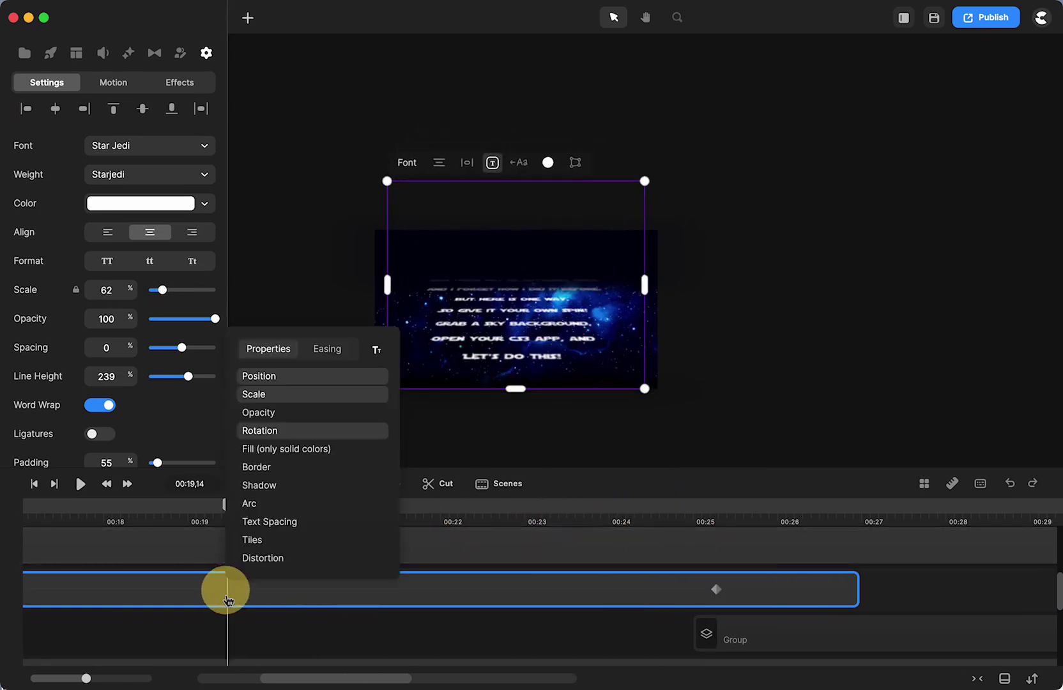
left_click(465, 653)
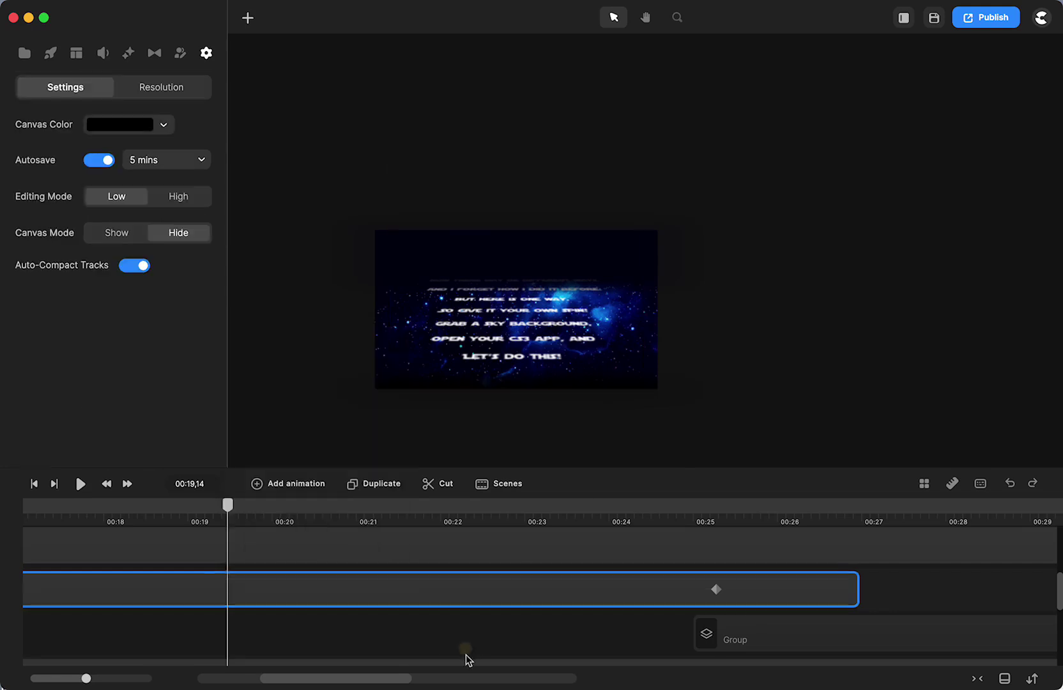
Step: Check the crawl text's end keyframe at 00:25 and preview it at 00:18
left_click(714, 593)
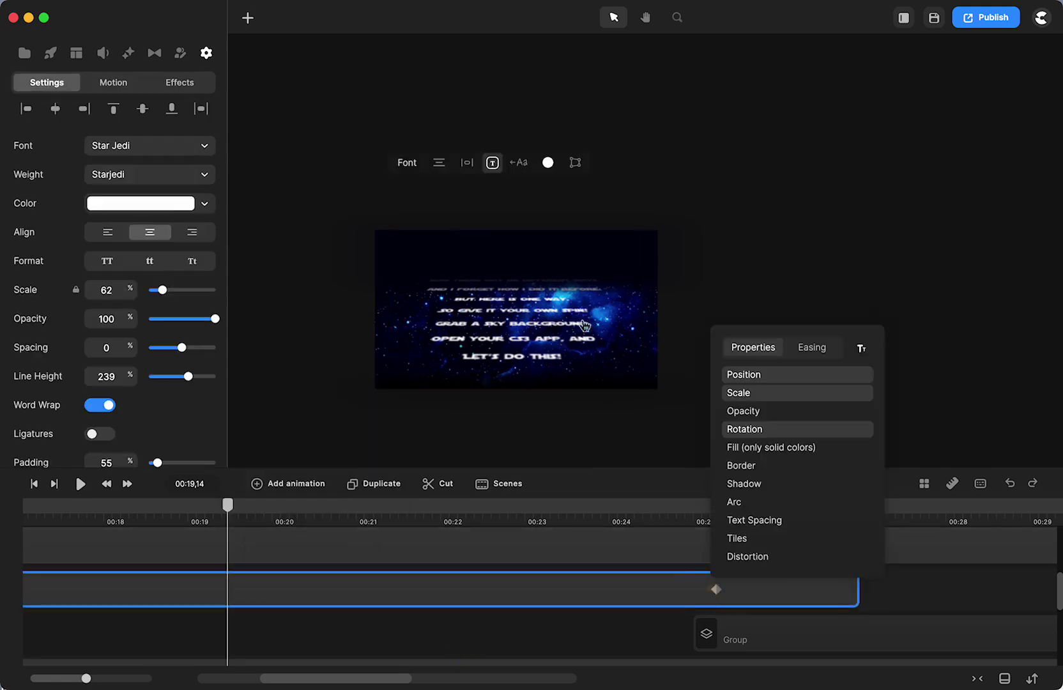
left_click(717, 585)
left_click(636, 636)
left_click(713, 593)
left_click_drag(717, 504, 608, 526)
Step: Scroll back to 00:00 and select the original crawl text clip
left_click(608, 540)
scroll(494, 345, "up", 5)
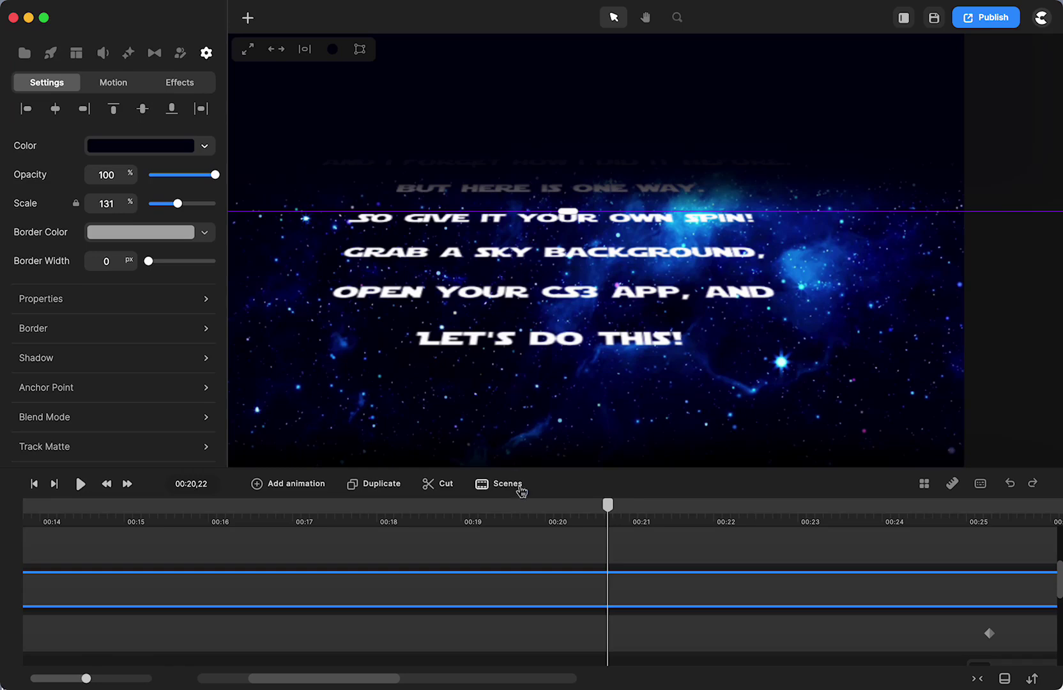
left_click_drag(608, 505, 264, 587)
scroll(264, 587, "left", 10)
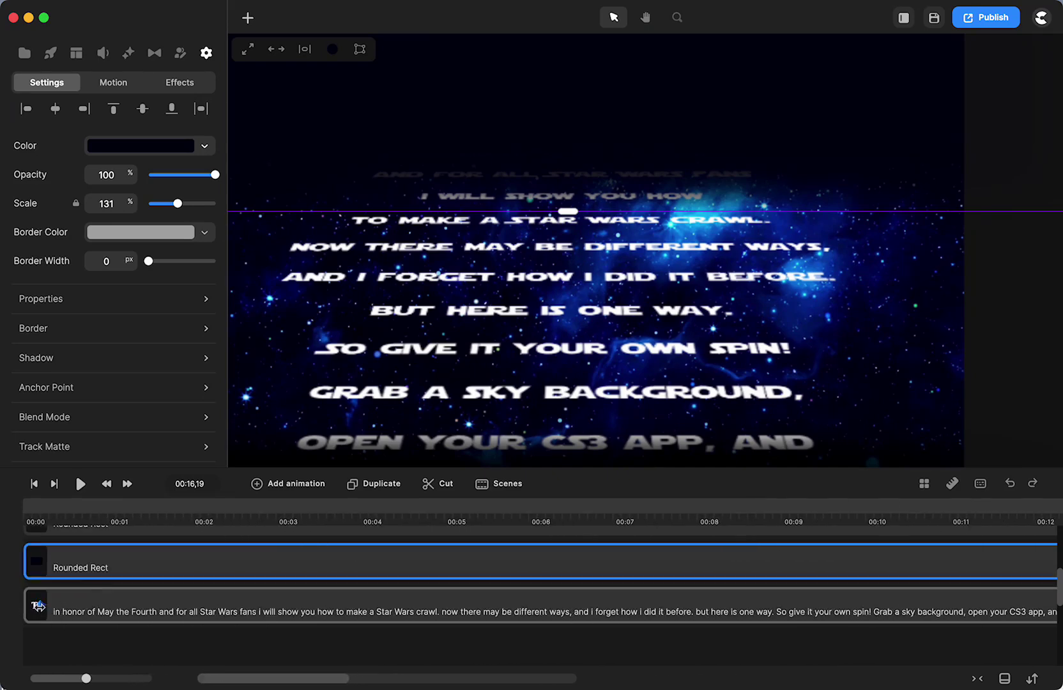
left_click(38, 605)
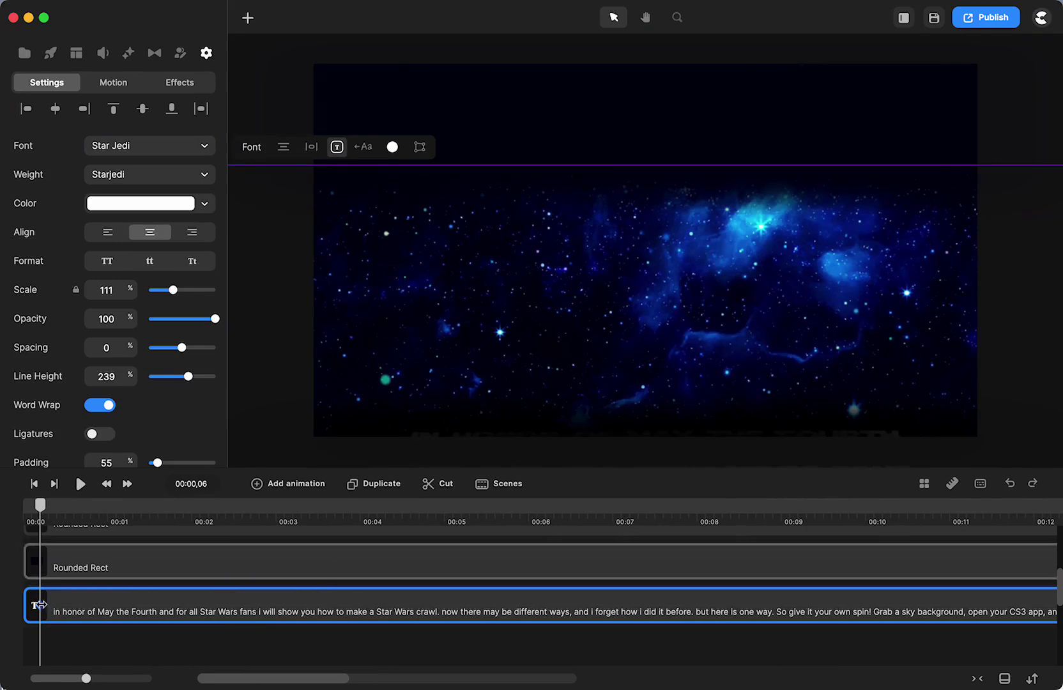
Step: Inspect the crawl's end keyframe at 00:25,08: 47% scale, y -546, -66° X tilt
scroll(128, 312, "down", 5)
left_click(97, 285)
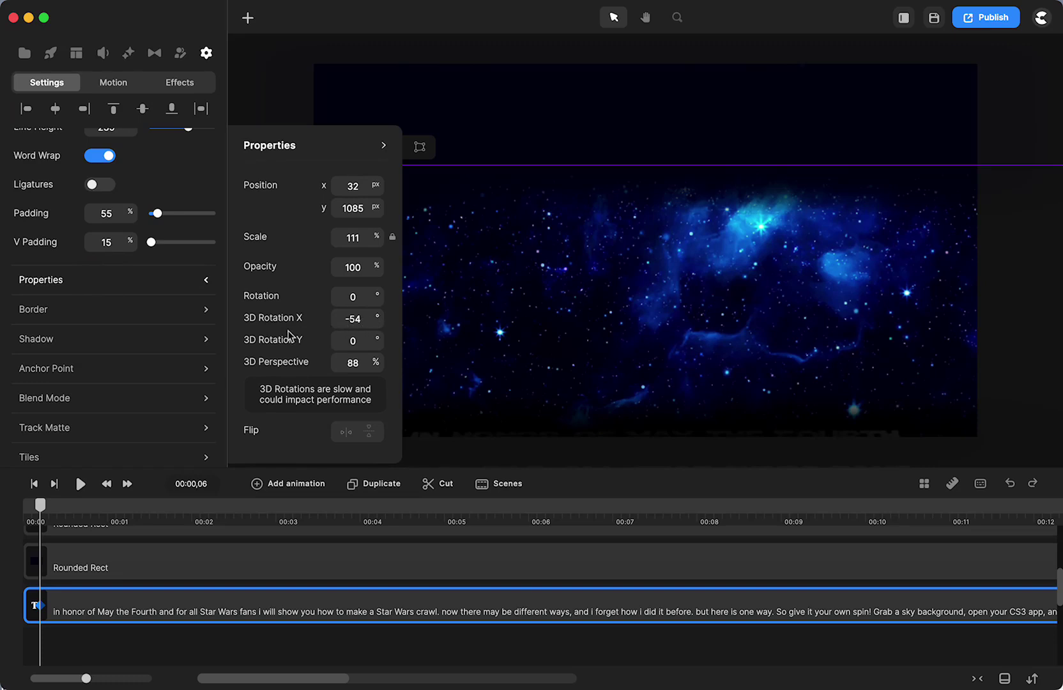
scroll(160, 408, "up", 5)
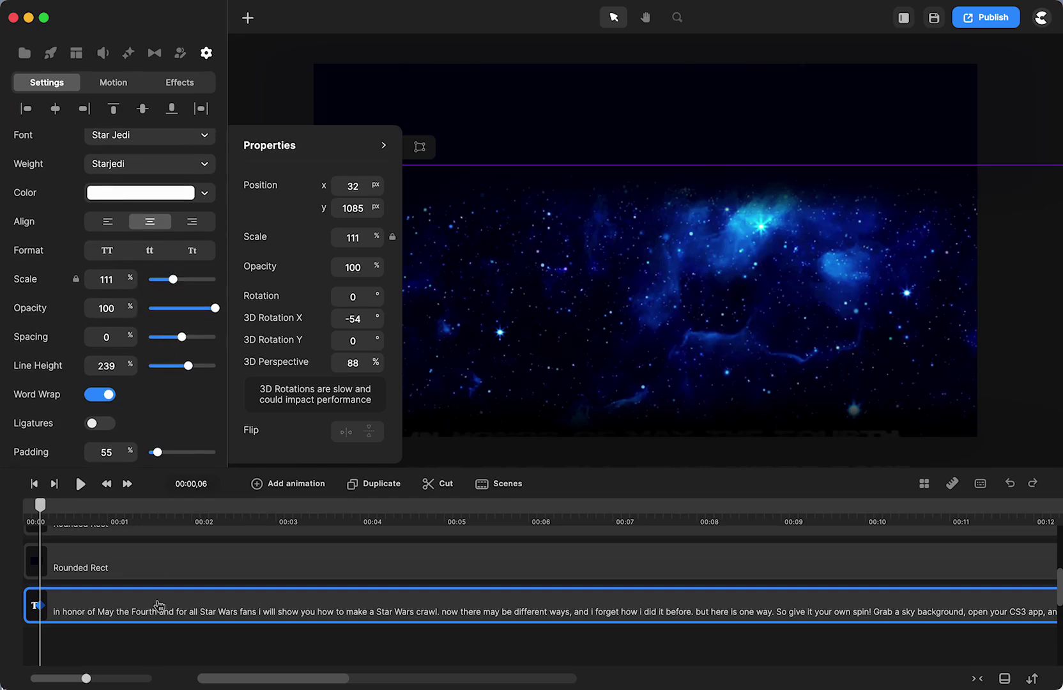
scroll(159, 595, "right", 15)
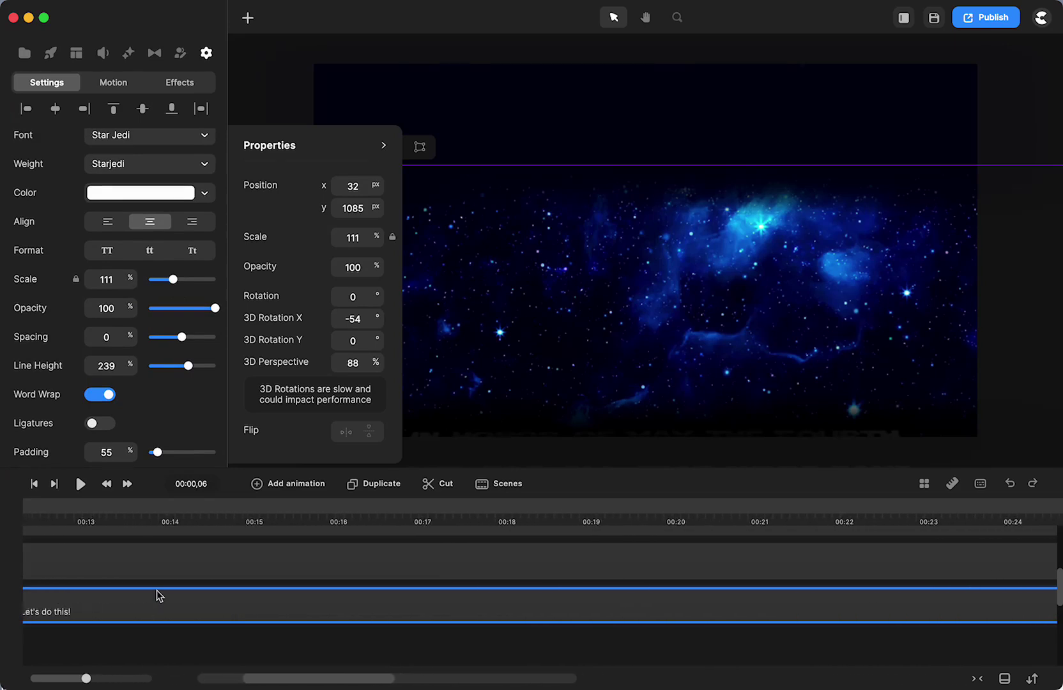
scroll(137, 609, "right", 12)
left_click(210, 606)
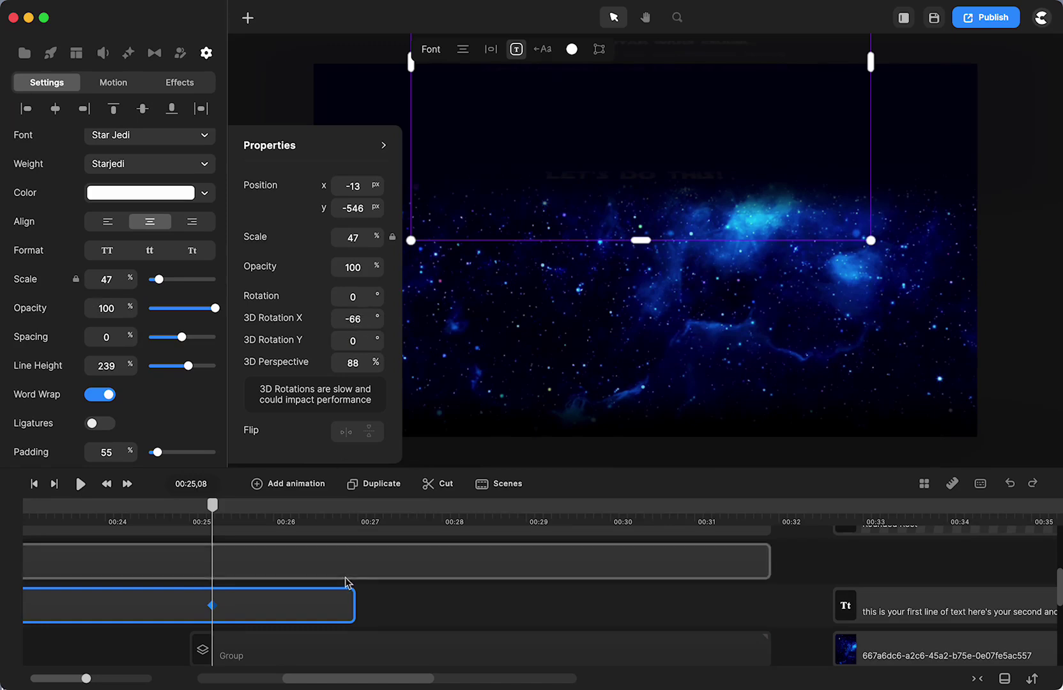
scroll(586, 578, "right", 5)
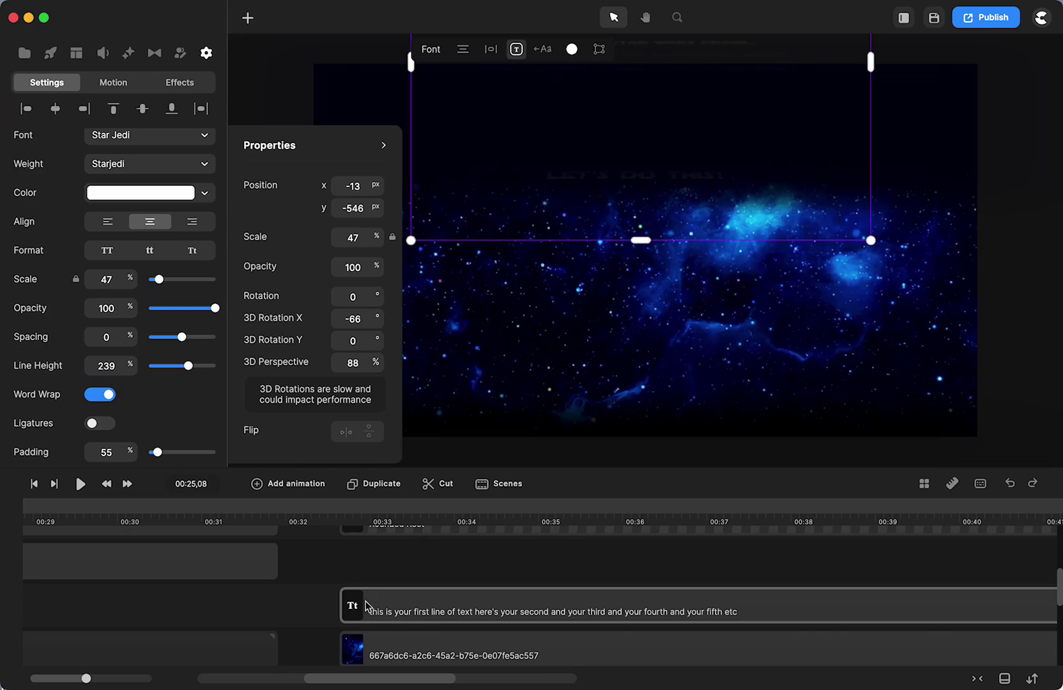
Step: Add position, scale and rotation animation to the five-line text starting at 00:32,22
left_click(373, 568)
left_click(358, 597)
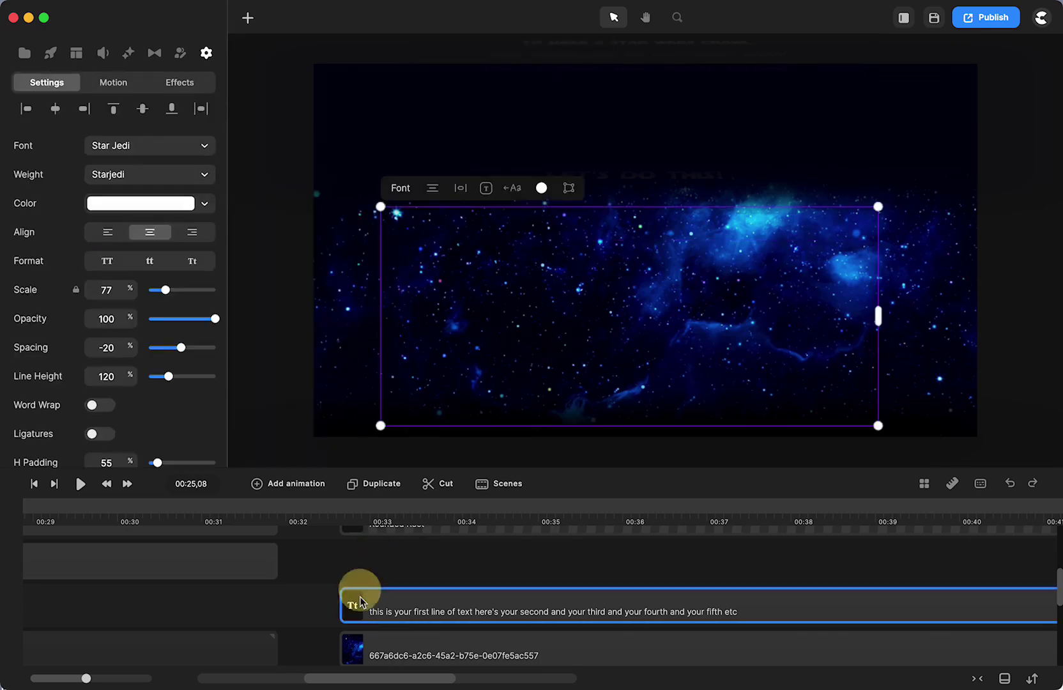
left_click(349, 506)
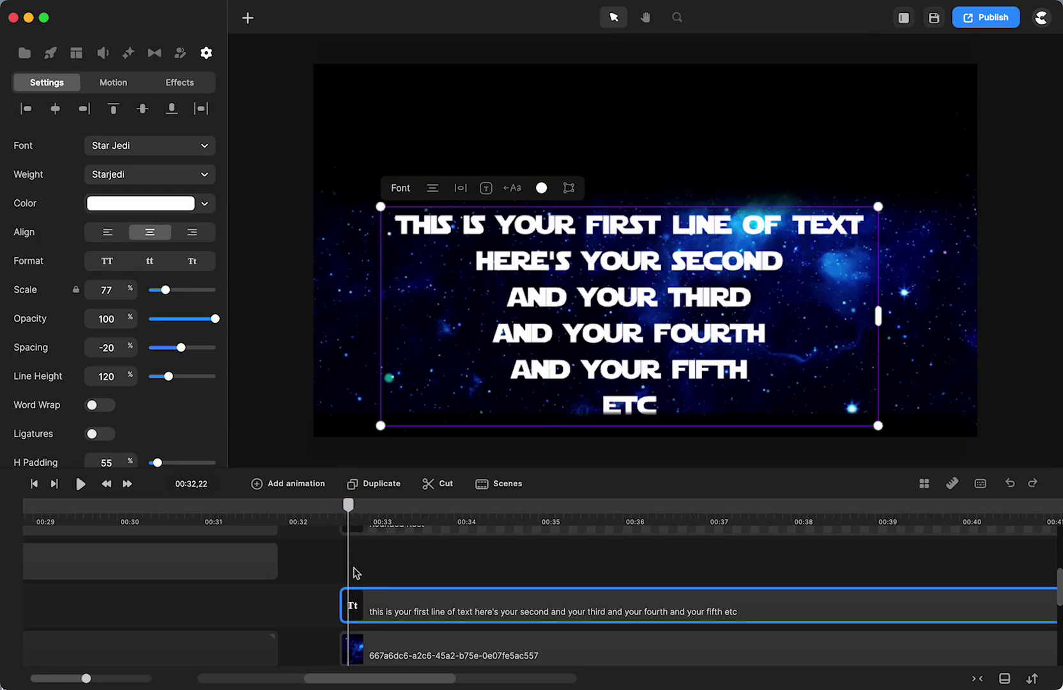
left_click(275, 486)
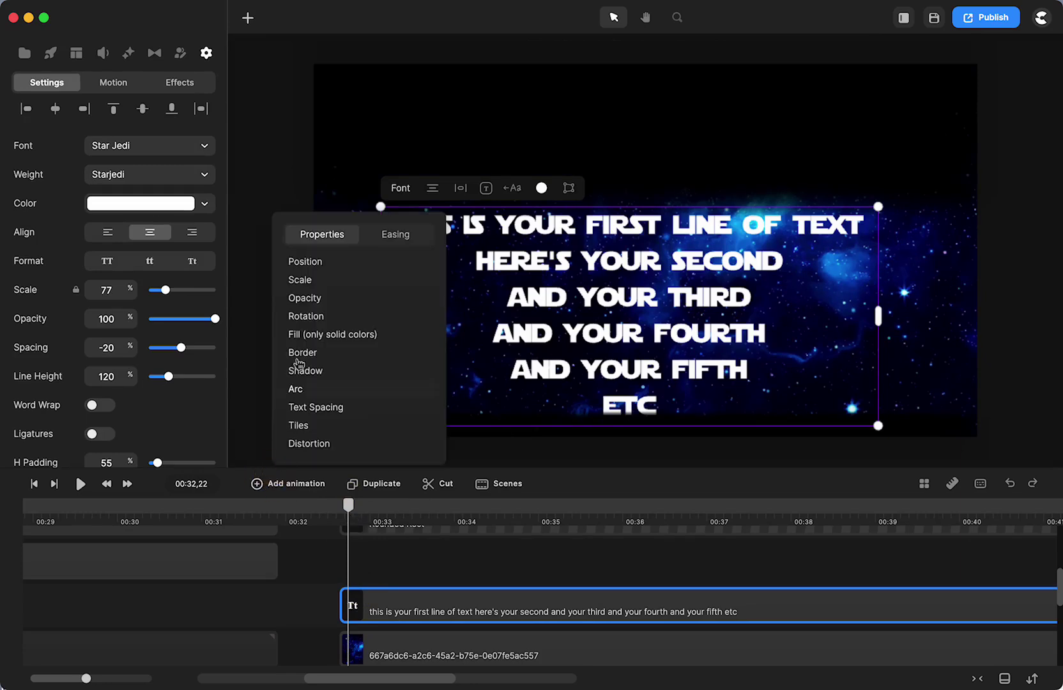
left_click(307, 315)
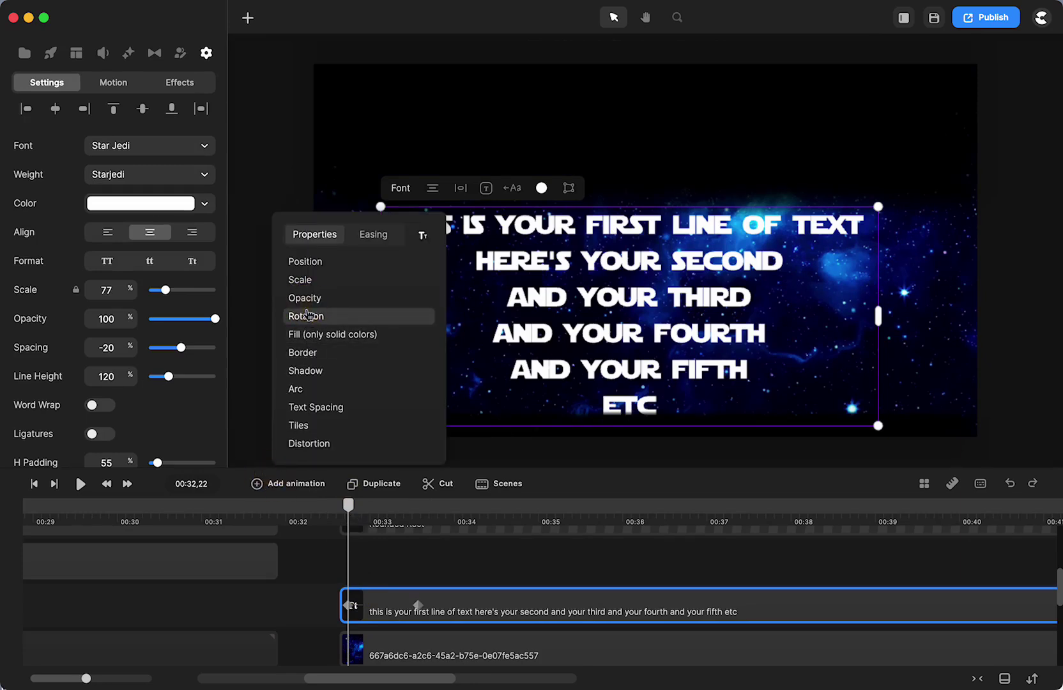
left_click(307, 260)
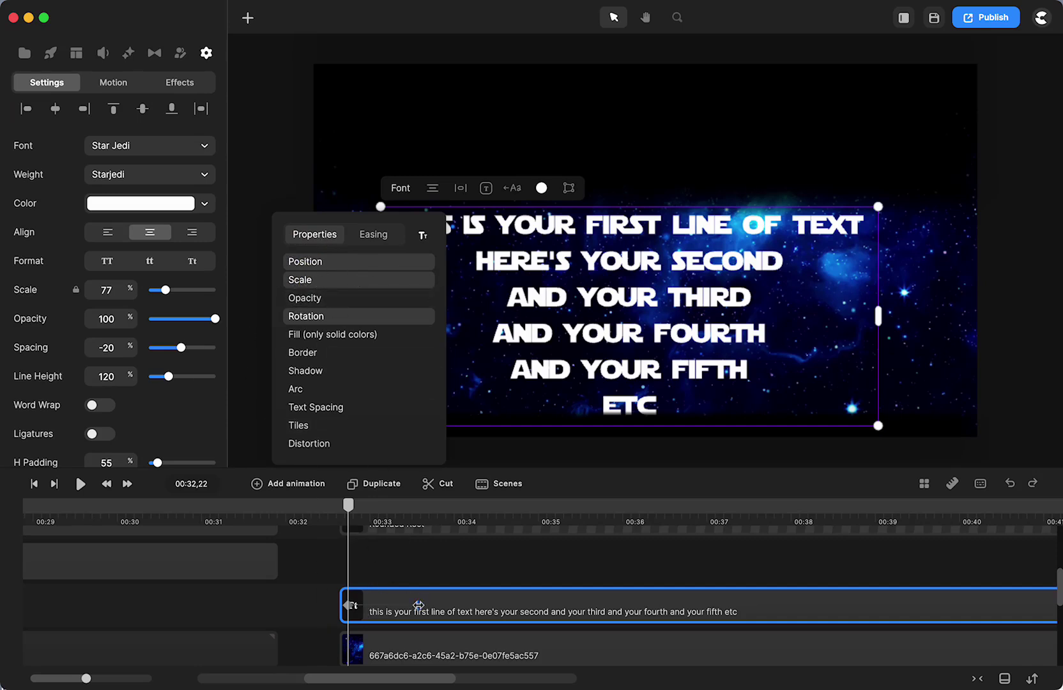
Step: Move the text's end keyframe out to about 00:46
left_click_drag(414, 607, 844, 611)
scroll(840, 613, "right", 5)
left_click(944, 600)
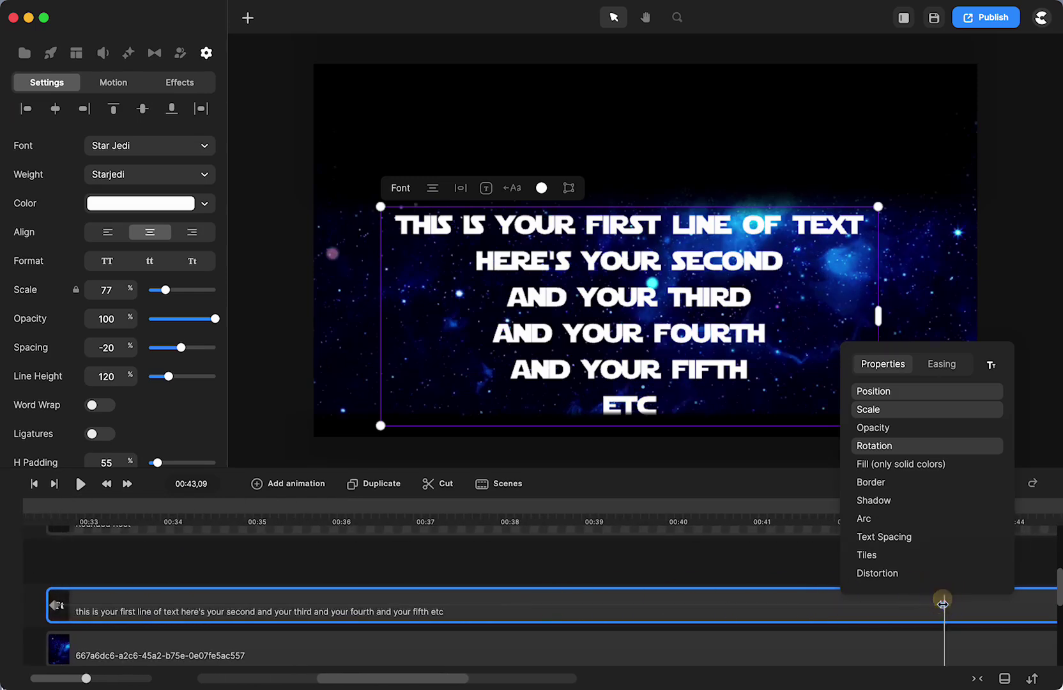
scroll(735, 572, "right", 5)
left_click(734, 564)
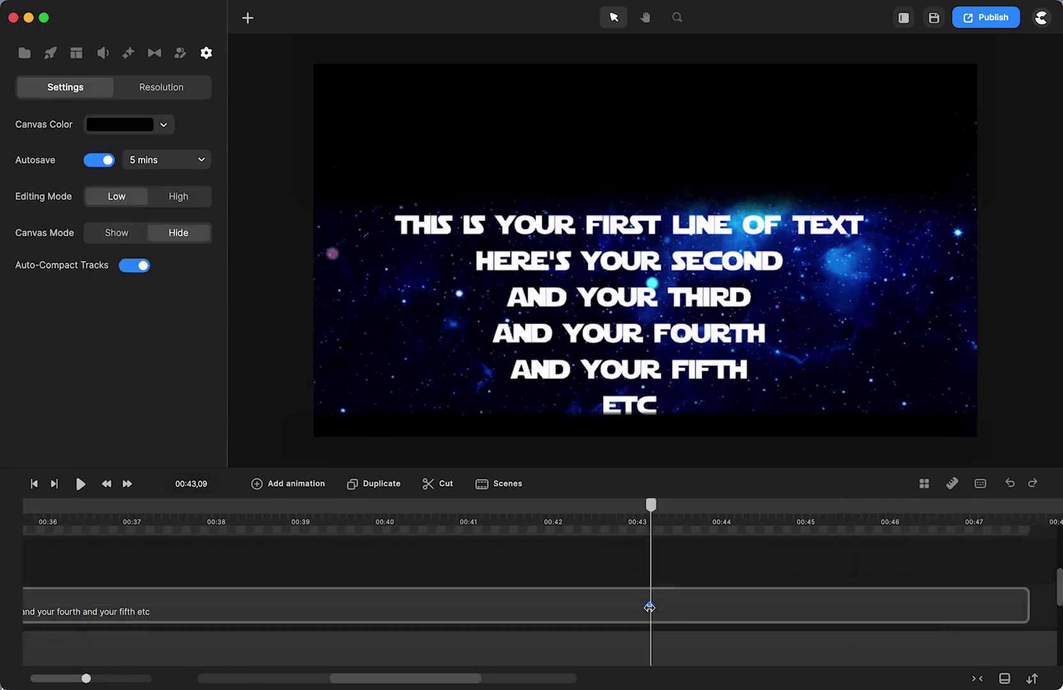
left_click_drag(650, 607, 957, 605)
scroll(701, 583, "left", 5)
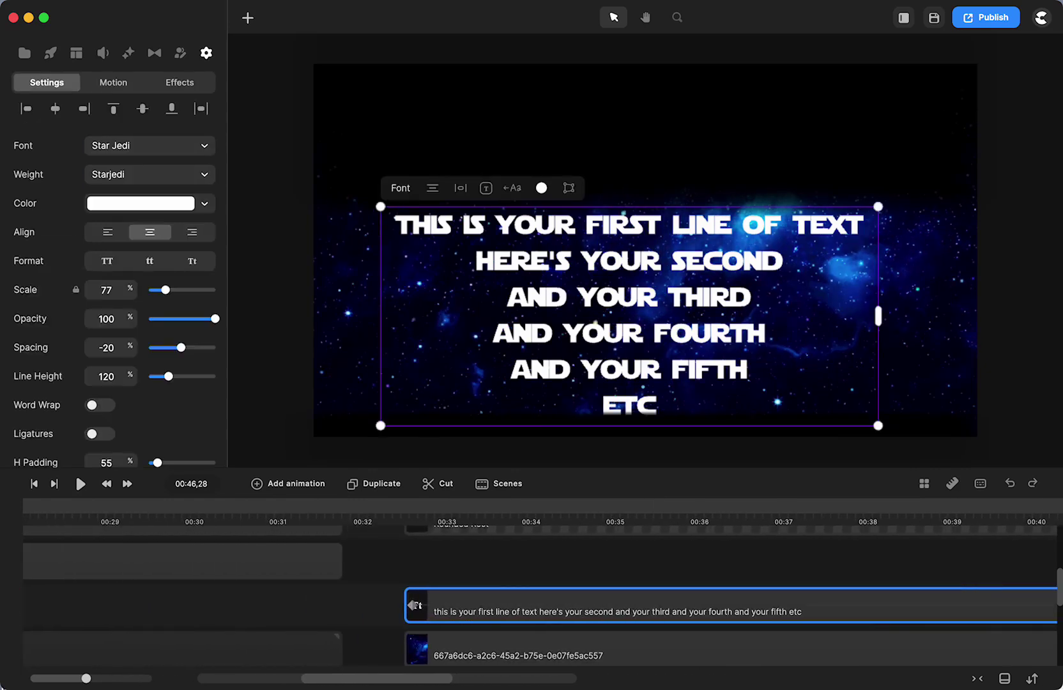
scroll(640, 598, "right", 7)
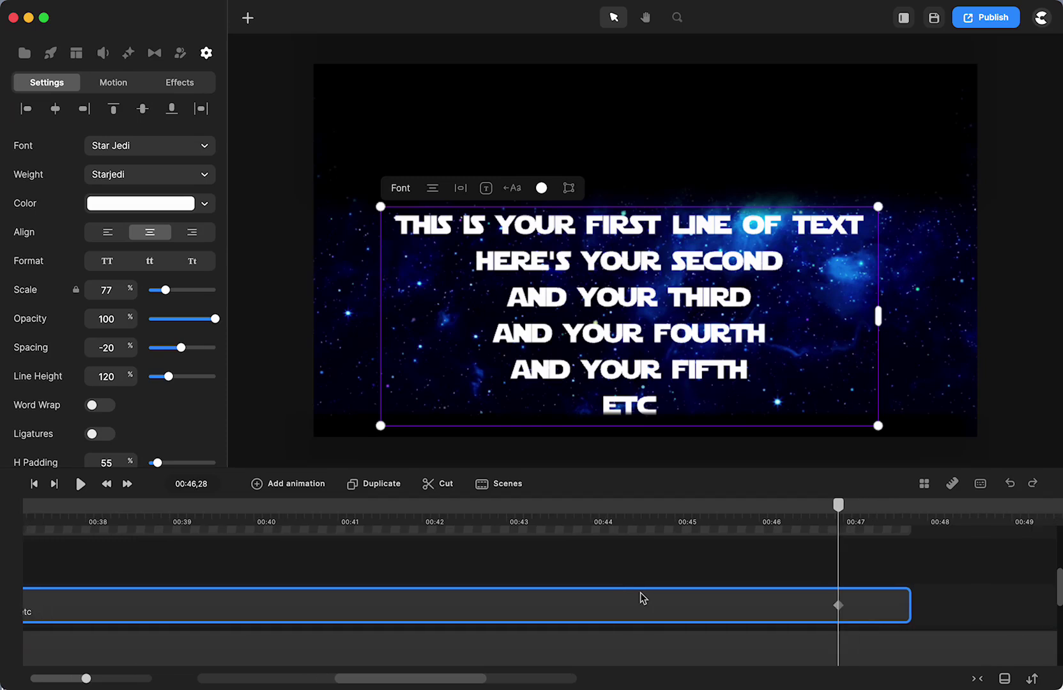
scroll(490, 626, "left", 7)
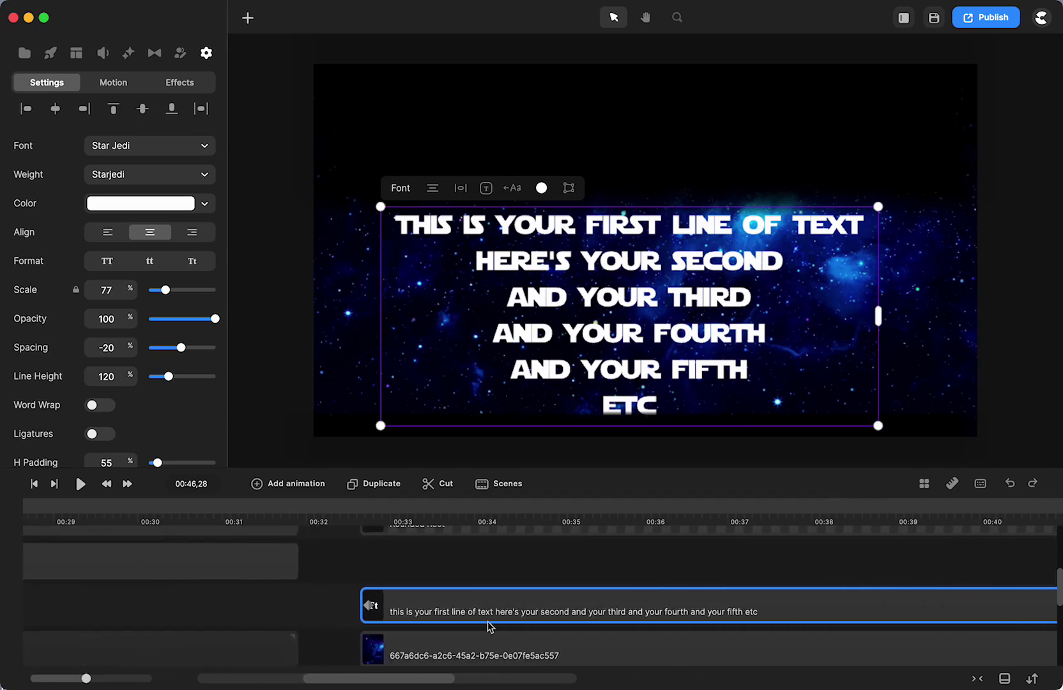
Step: At 00:32,22 set the text's 3D Rotation X to -42 and perspective to 88
left_click(370, 604)
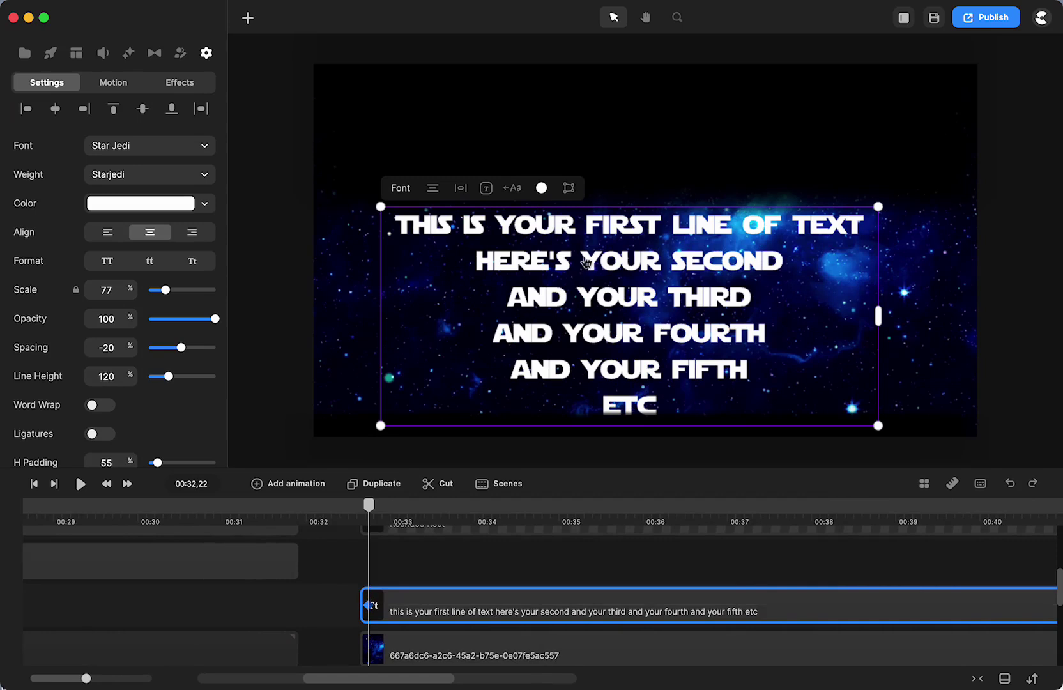
scroll(156, 350, "down", 5)
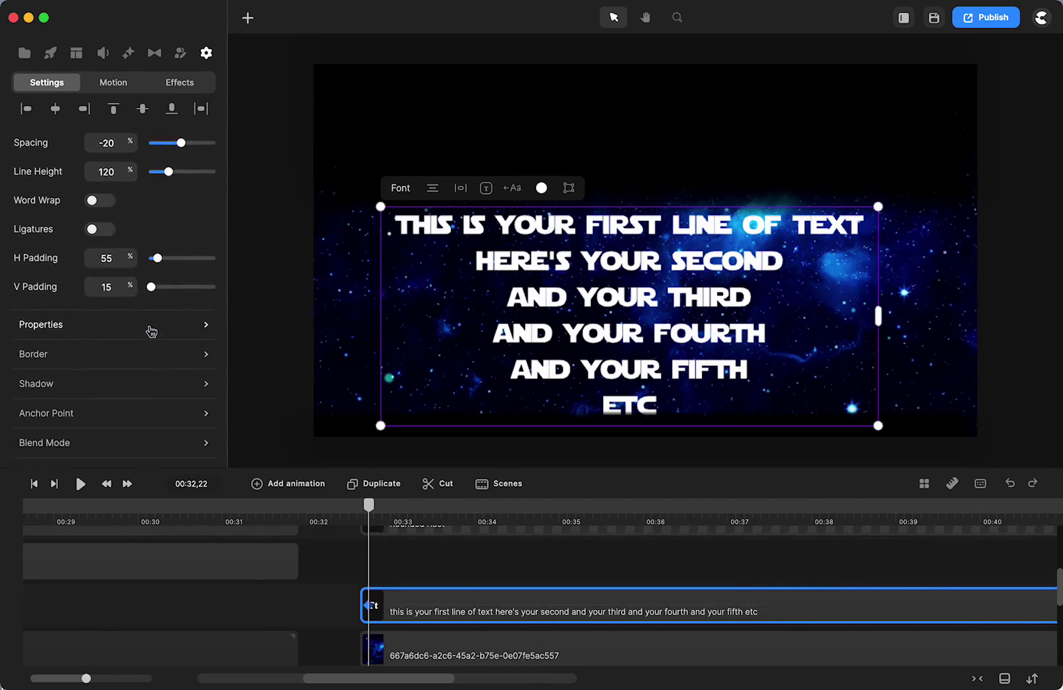
left_click(147, 323)
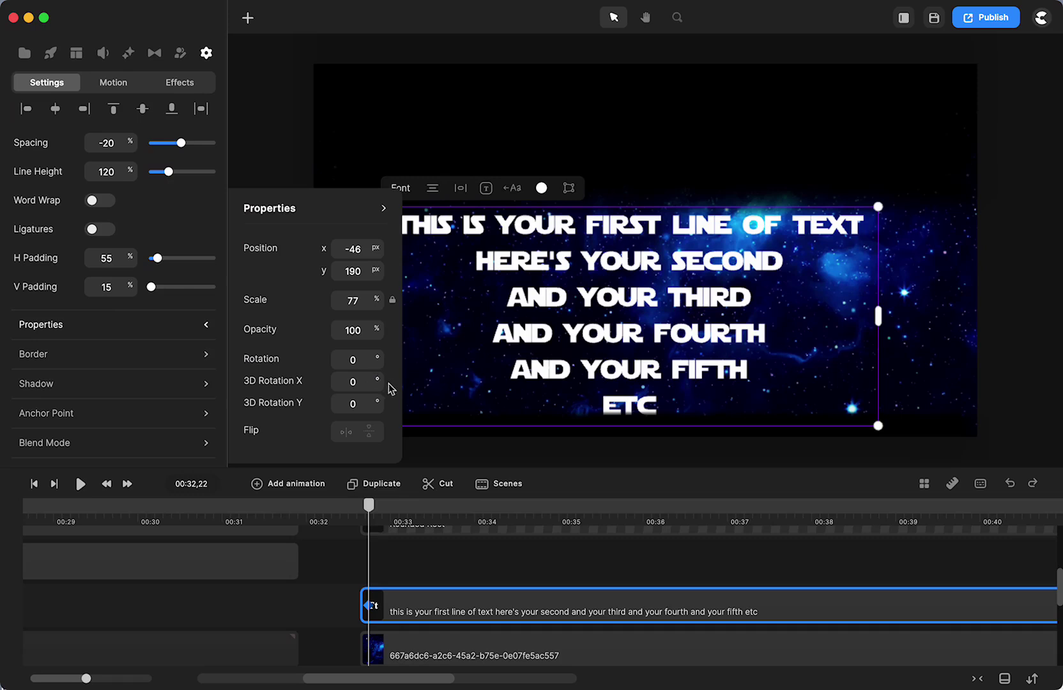
left_click_drag(378, 381, 374, 388)
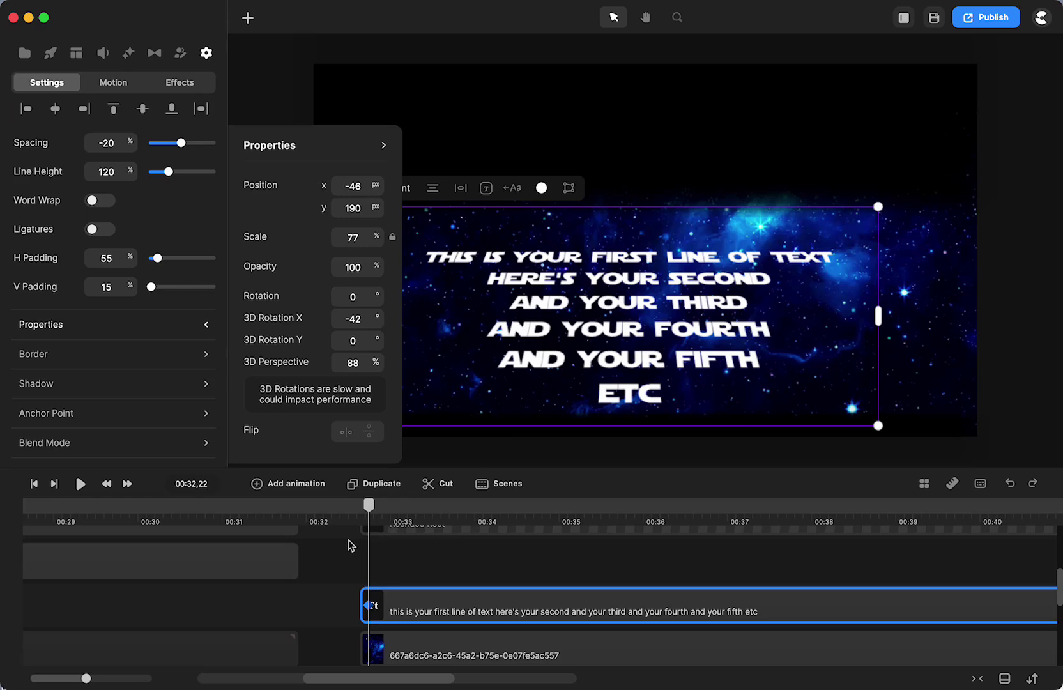
Step: Reselect the crawl clip and enlarge the preview area above the timeline
left_click(333, 575)
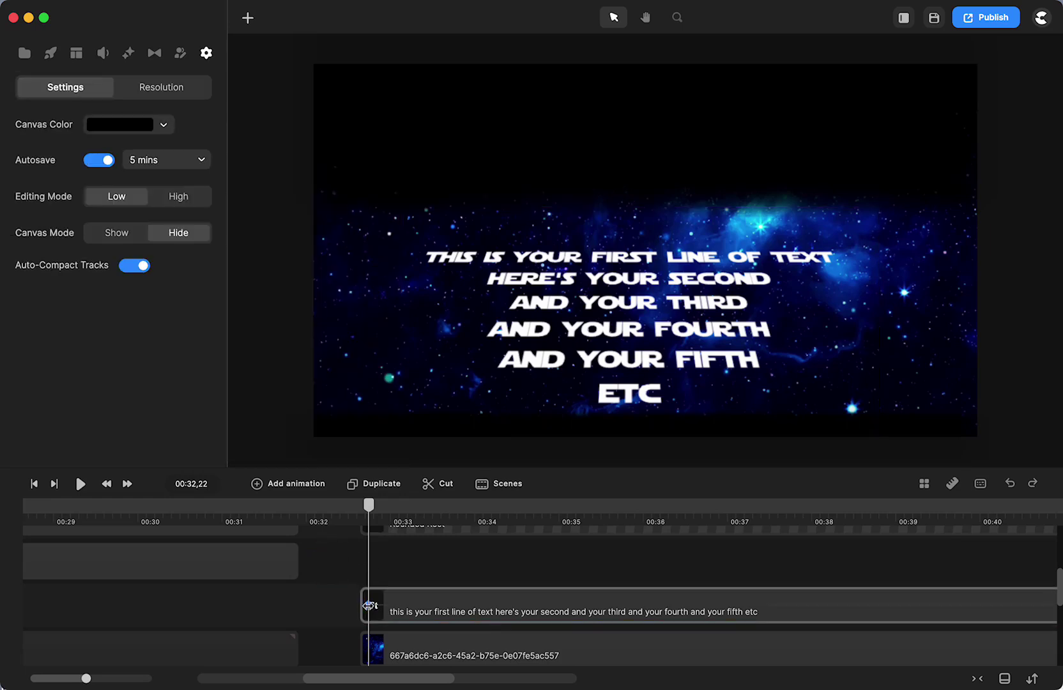
left_click(369, 605)
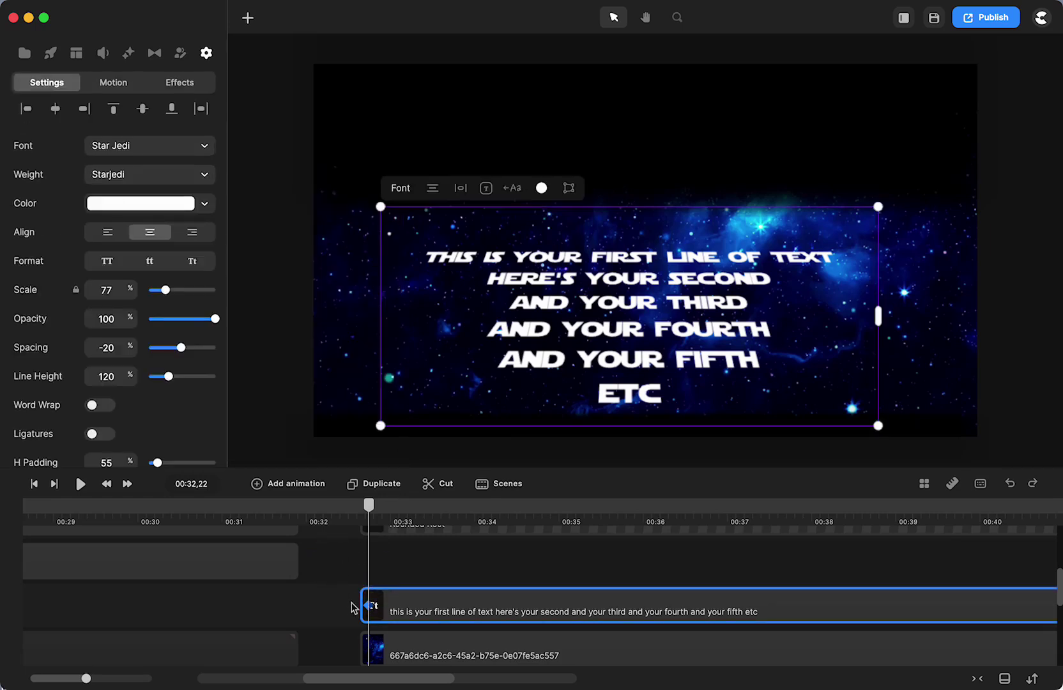
left_click_drag(330, 467, 332, 541)
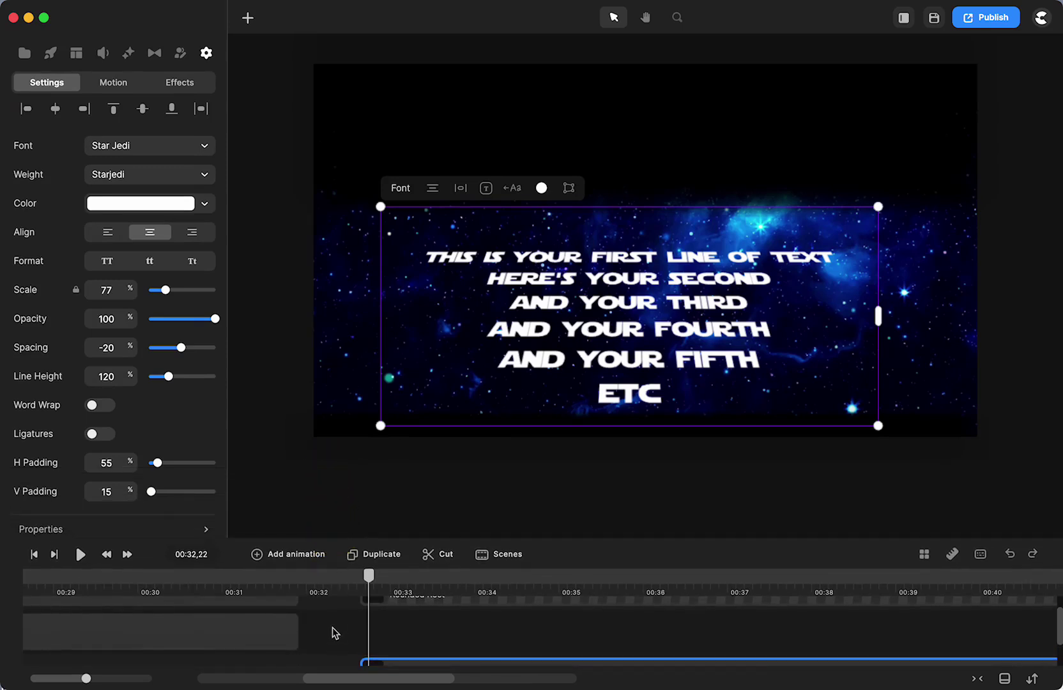
Step: Drag the Star Jedi text lower at 00:32,22 so it starts just below the starfield
scroll(332, 633, "down", 2)
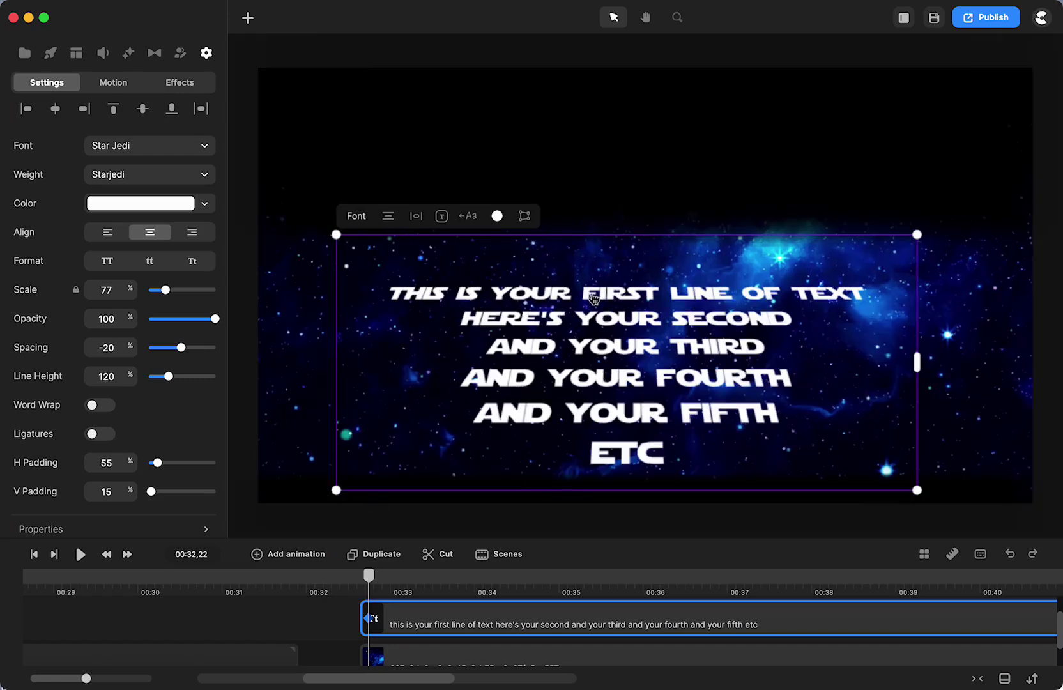
left_click_drag(594, 294, 593, 491)
left_click(310, 500)
scroll(586, 605, "up", 1)
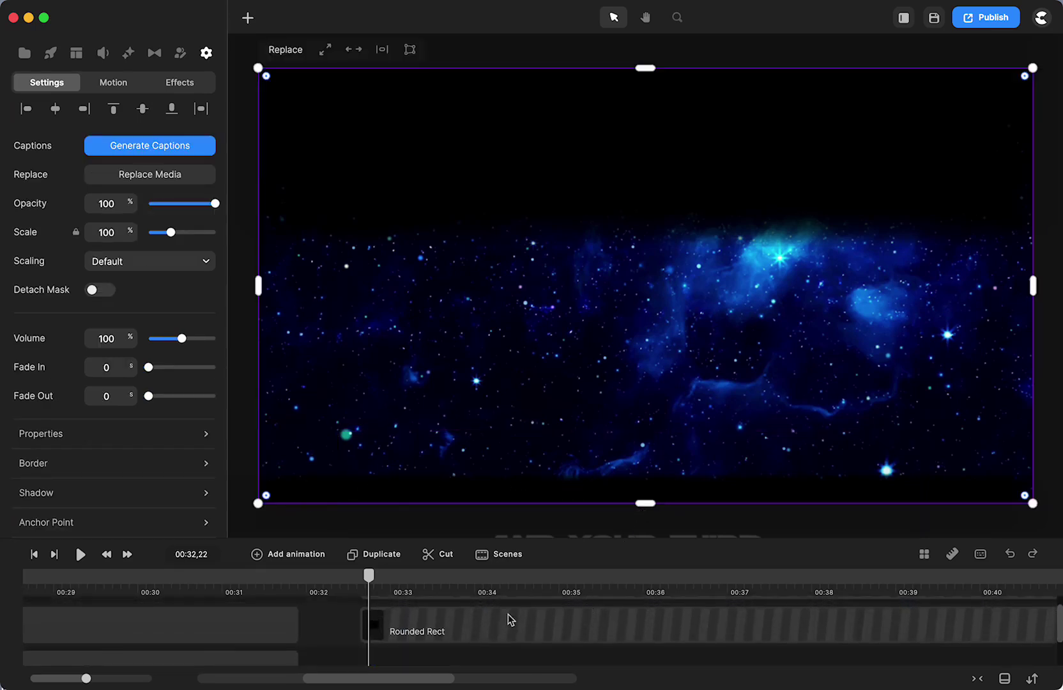
scroll(499, 634, "down", 2)
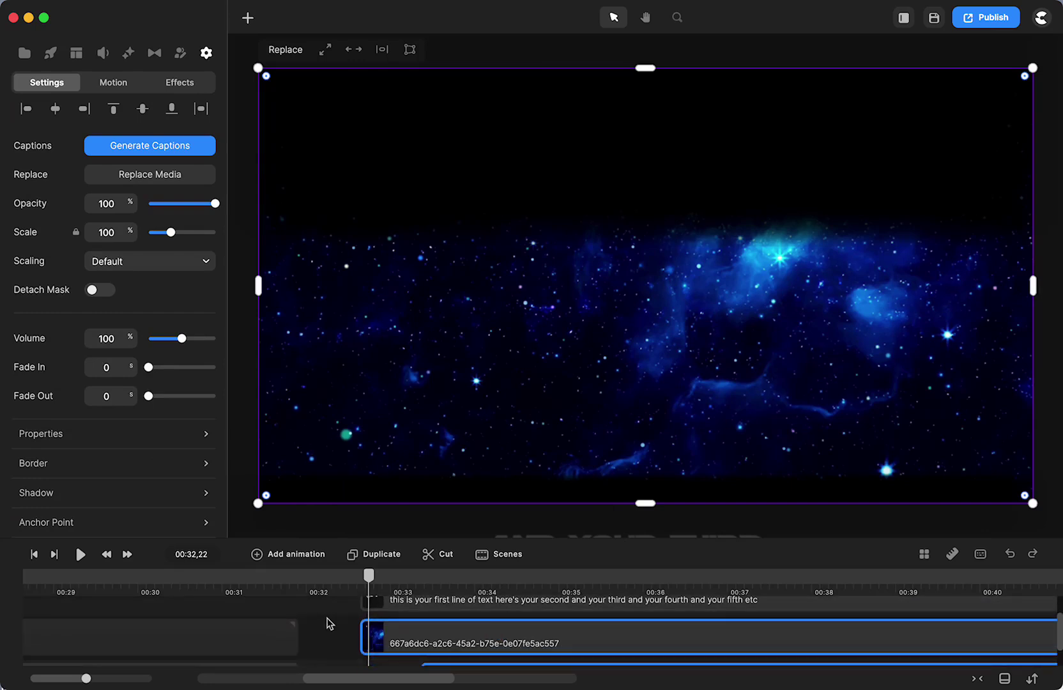
left_click(363, 610)
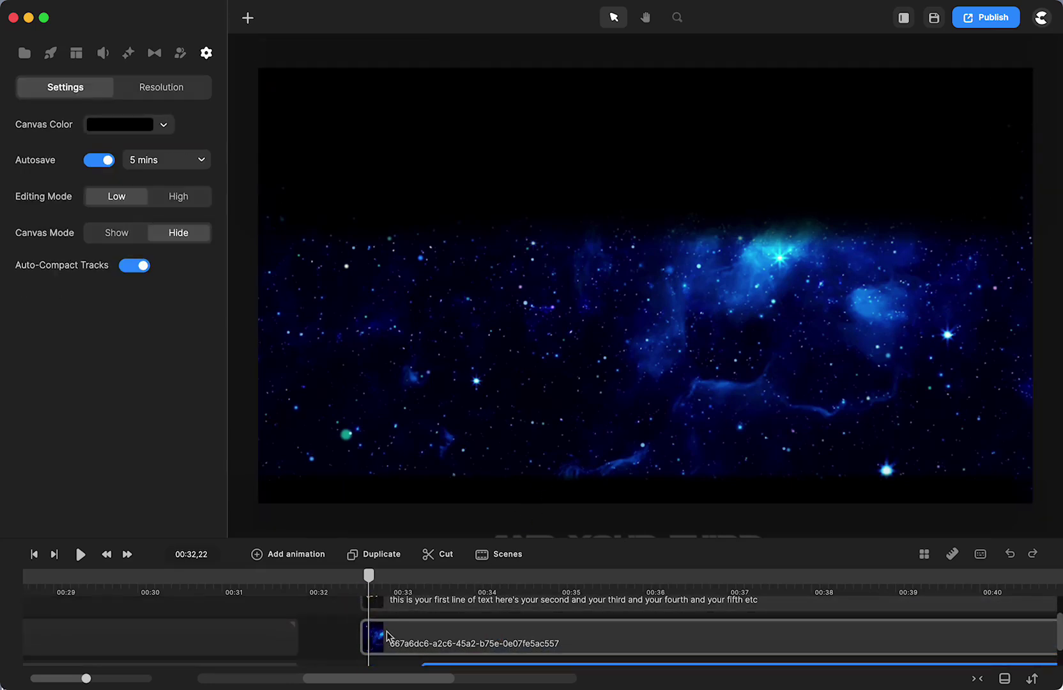
scroll(380, 637, "up", 1)
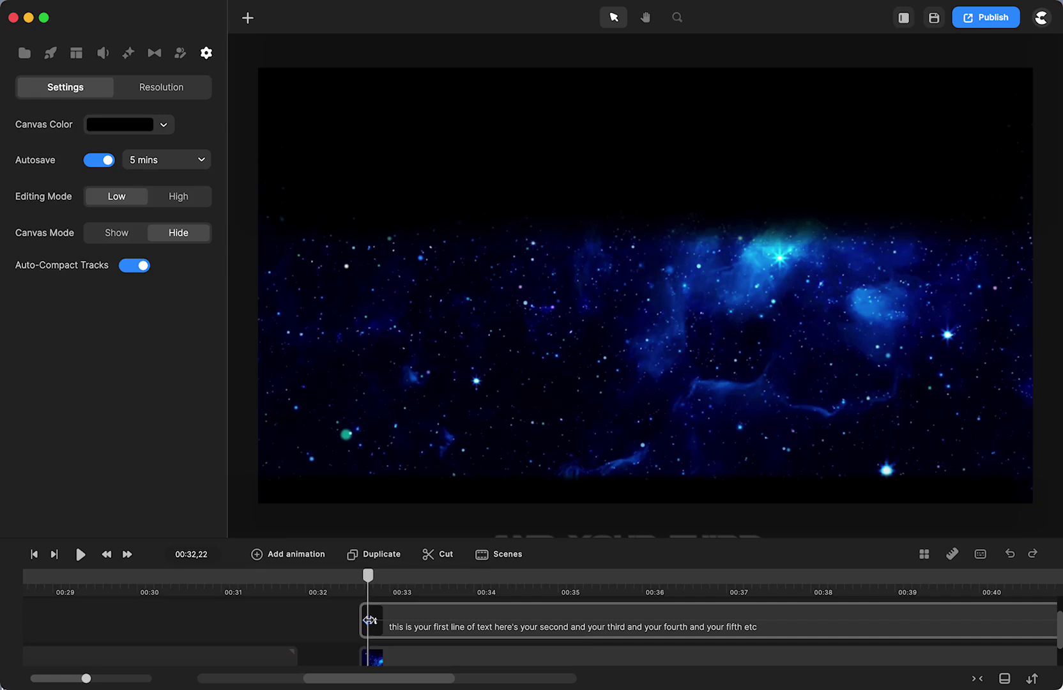
left_click(369, 620)
mouse_move(591, 501)
left_mouse_down()
mouse_move(591, 492)
mouse_move(593, 506)
left_mouse_up()
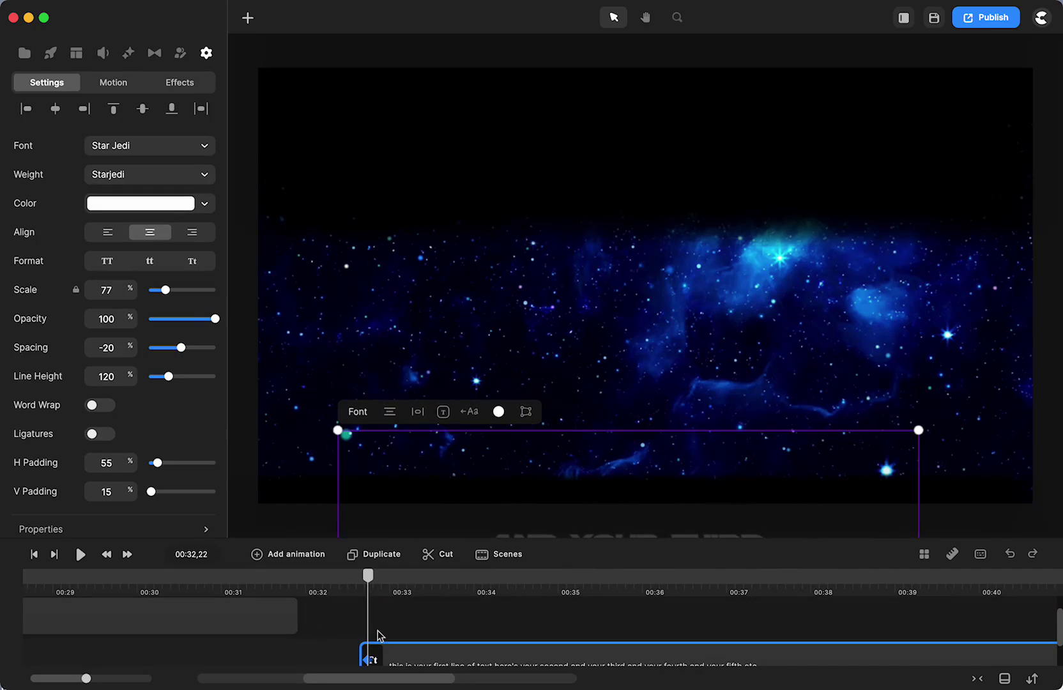
Step: Scale the crawl text to 99% at its start and centre it horizontally
scroll(378, 635, "right", 1)
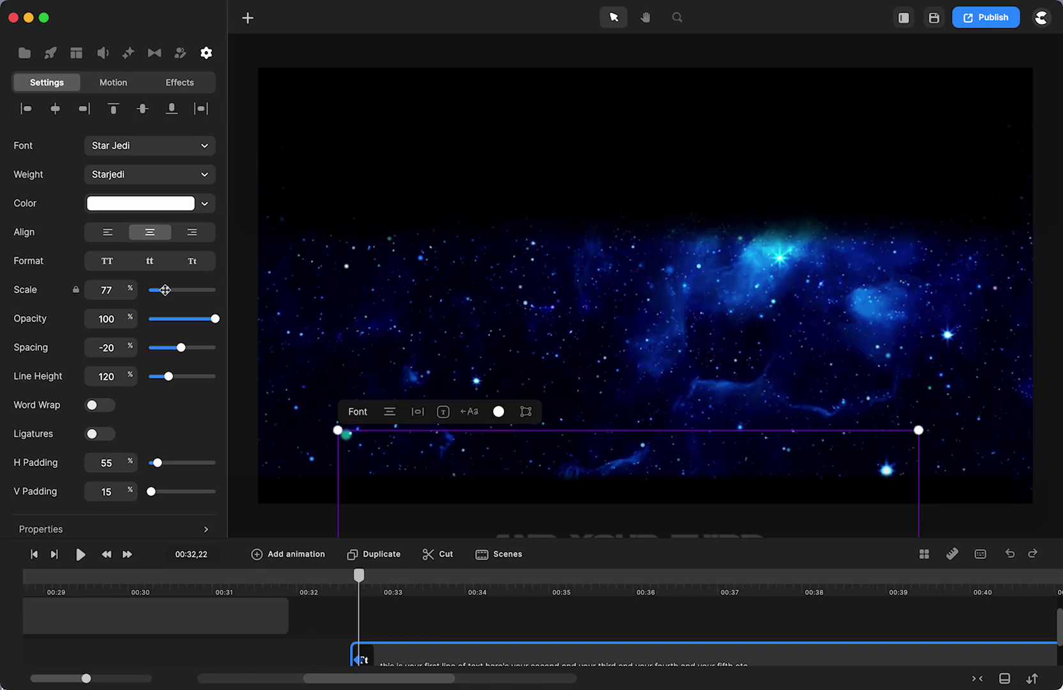
left_click_drag(165, 290, 170, 290)
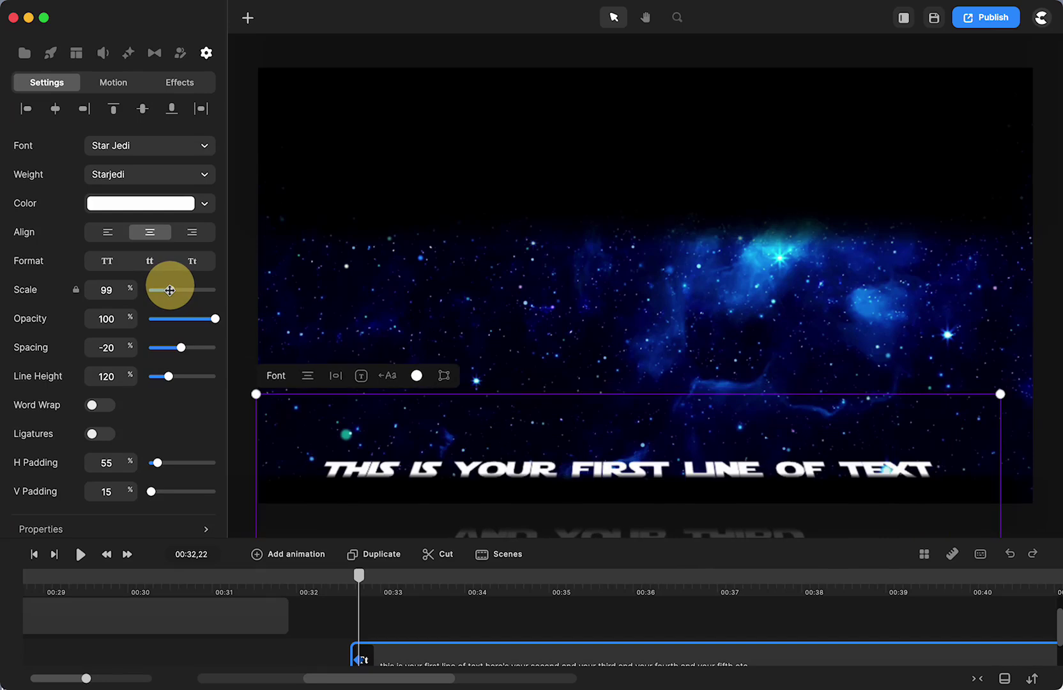
left_click(545, 470)
left_click_drag(545, 470, 614, 489)
Step: At the 00:46,28 end keyframe, raise the text so its top line hides under the mask
left_click_drag(360, 575, 880, 539)
scroll(671, 634, "right", 10)
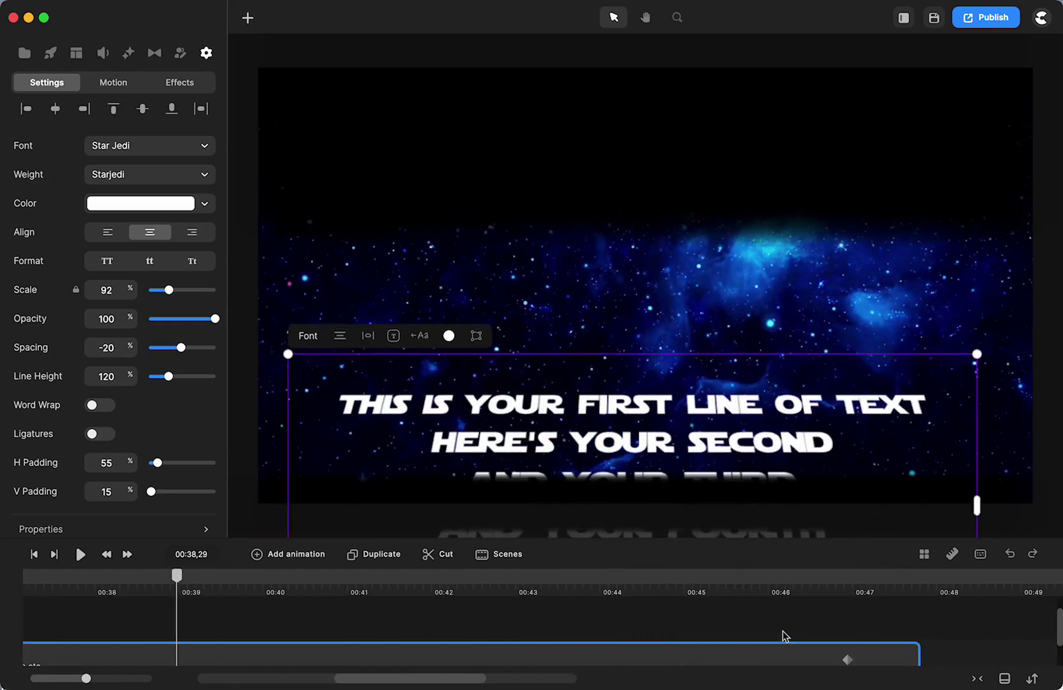
left_click(847, 660)
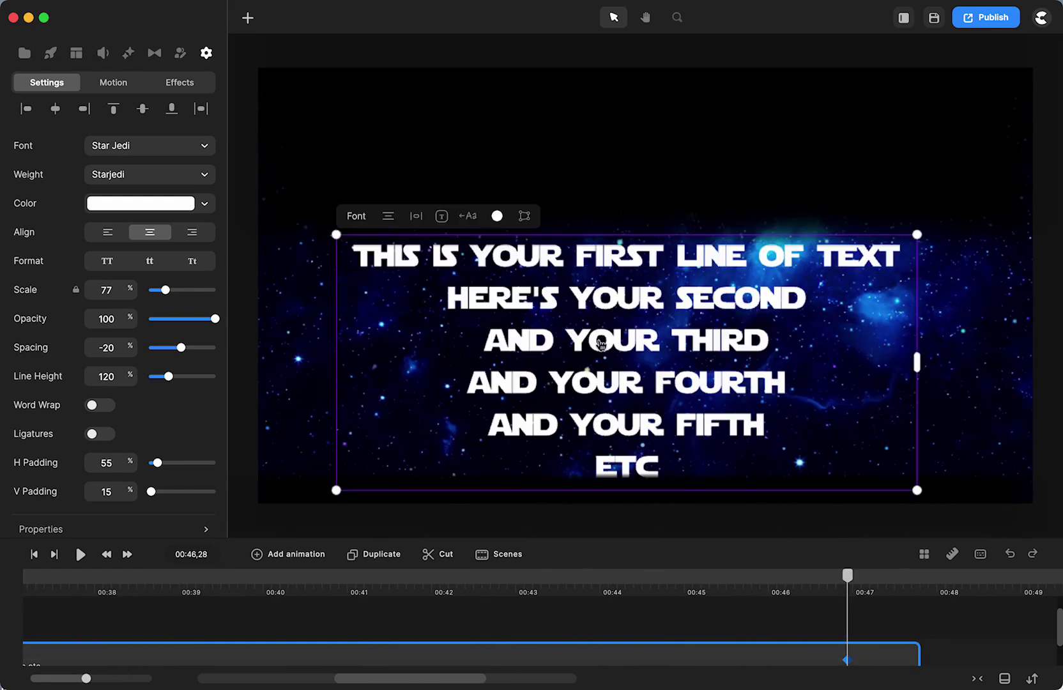
left_click_drag(613, 385, 603, 300)
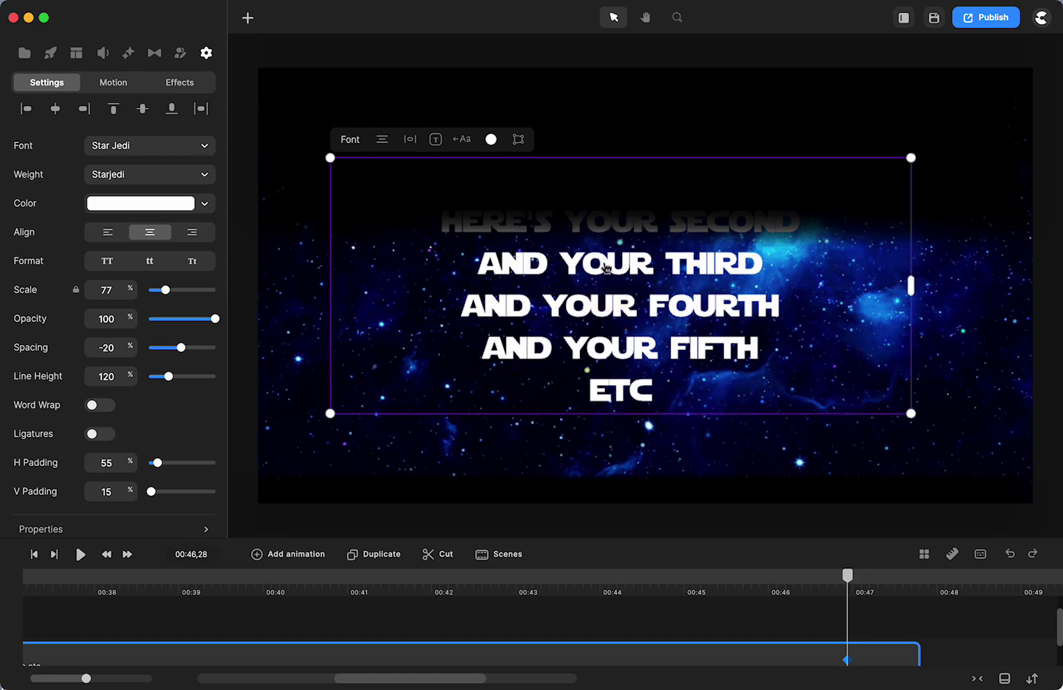
Step: Raise the ending text, shrink it to 65% and tilt it back on X
left_click_drag(611, 383, 601, 187)
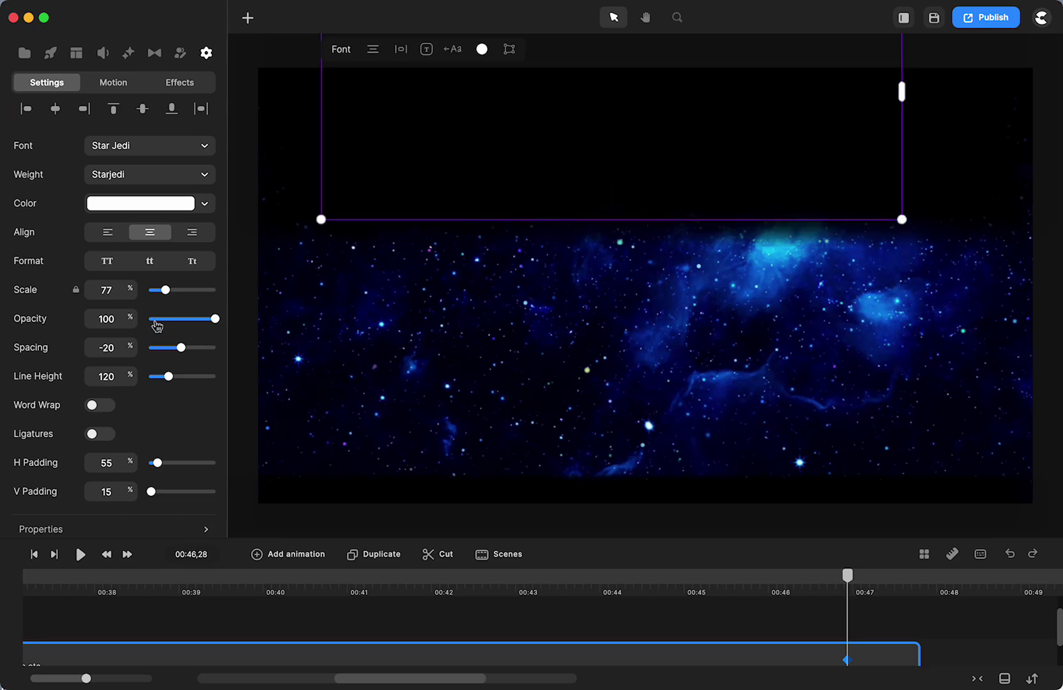
left_click_drag(165, 290, 163, 291)
scroll(180, 441, "down", 5)
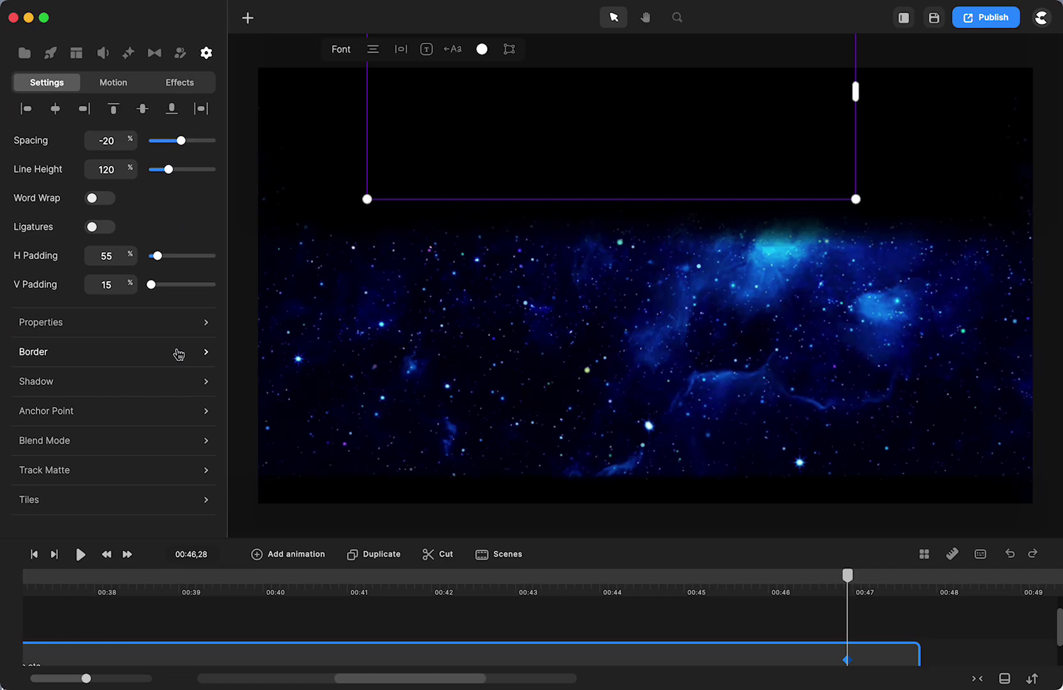
left_click(176, 330)
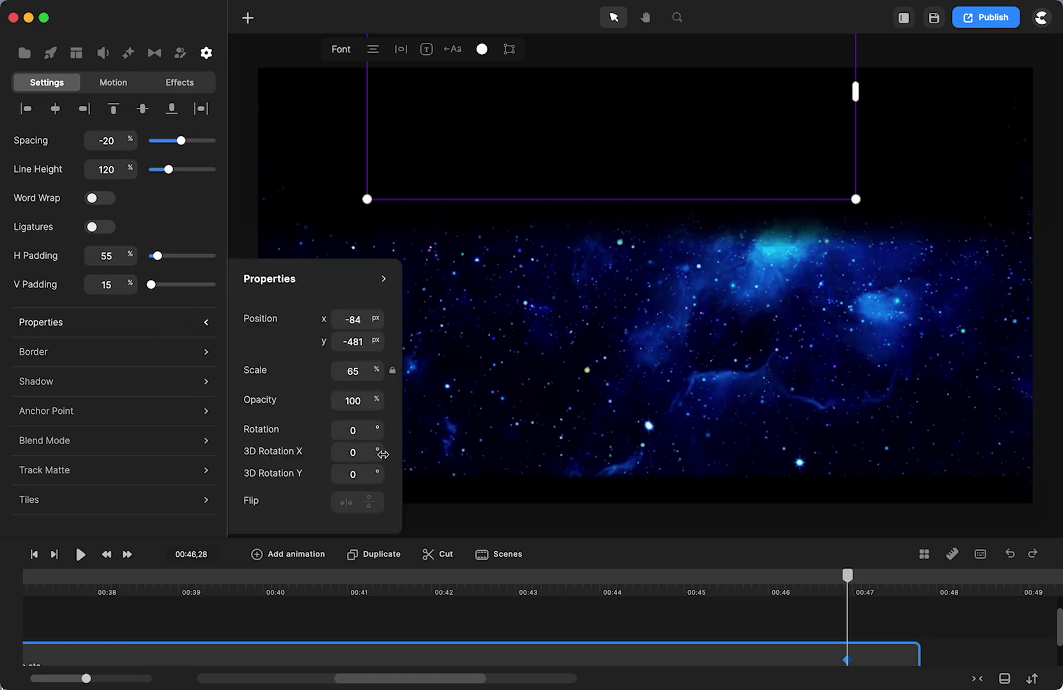
left_click_drag(376, 431, 368, 462)
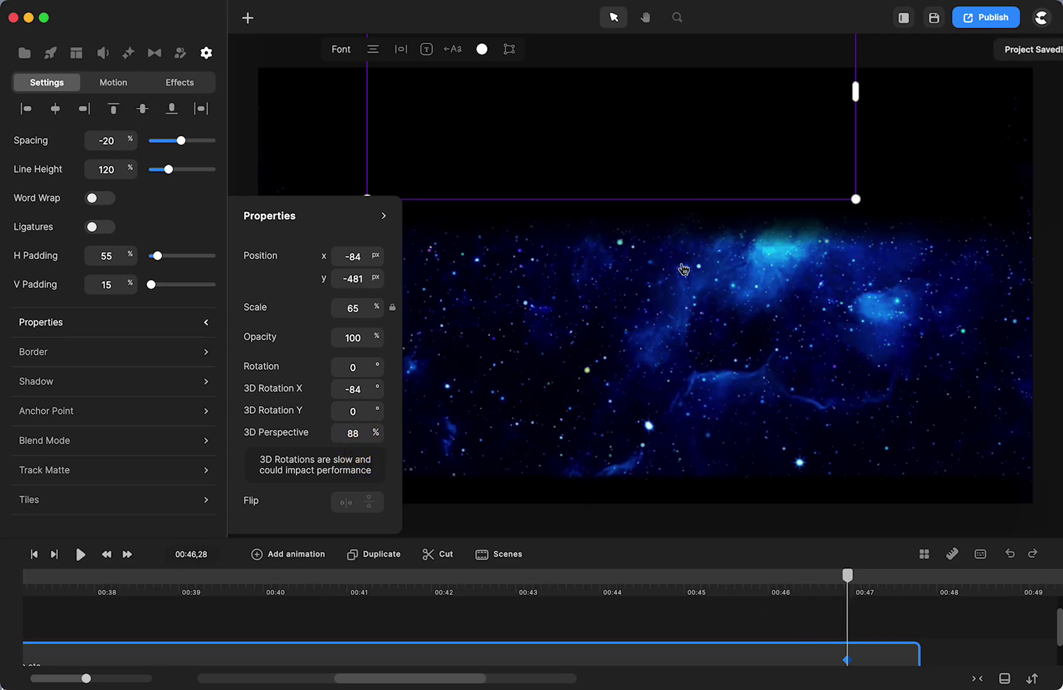
Step: At 00:46,04 reposition the ending text to y -197 with a -60° X tilt
scroll(683, 267, "down", 3)
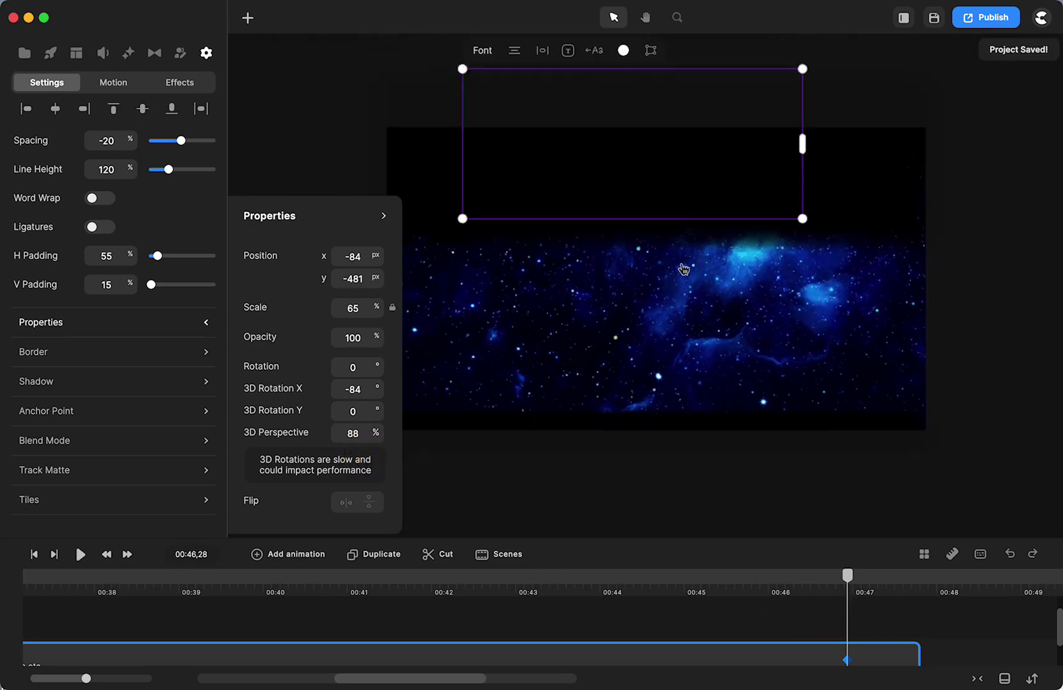
left_click_drag(624, 100, 623, 163)
left_click(846, 577)
left_click_drag(845, 577, 780, 577)
mouse_move(630, 210)
left_mouse_down()
mouse_move(625, 186)
mouse_move(625, 246)
mouse_move(623, 214)
left_mouse_up()
left_click_drag(381, 388, 382, 385)
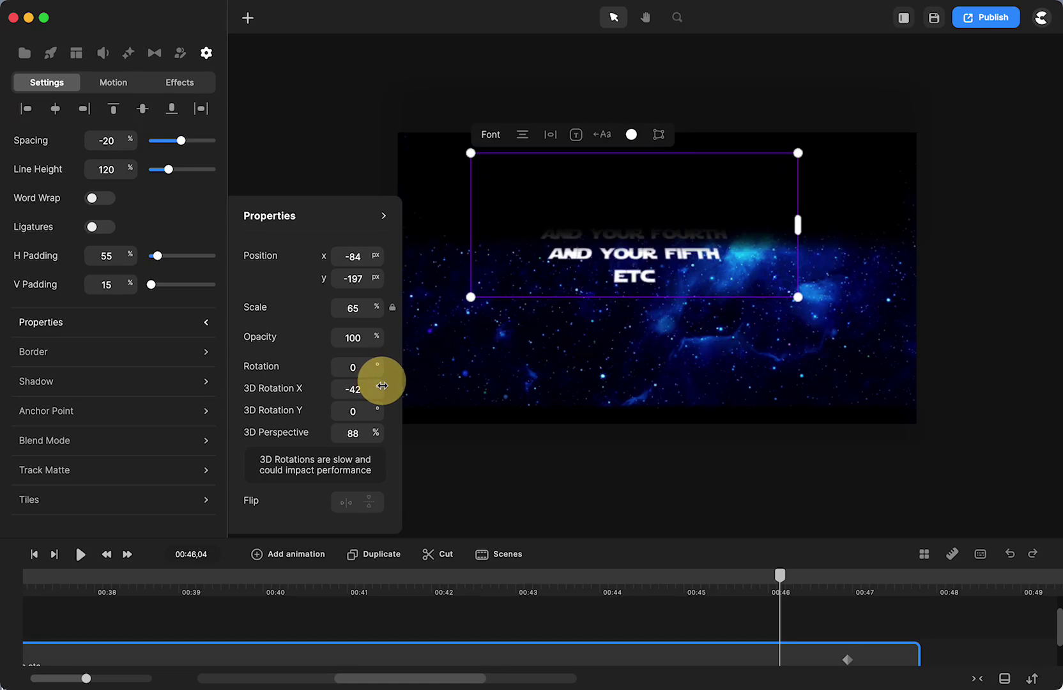
left_click_drag(382, 386, 380, 386)
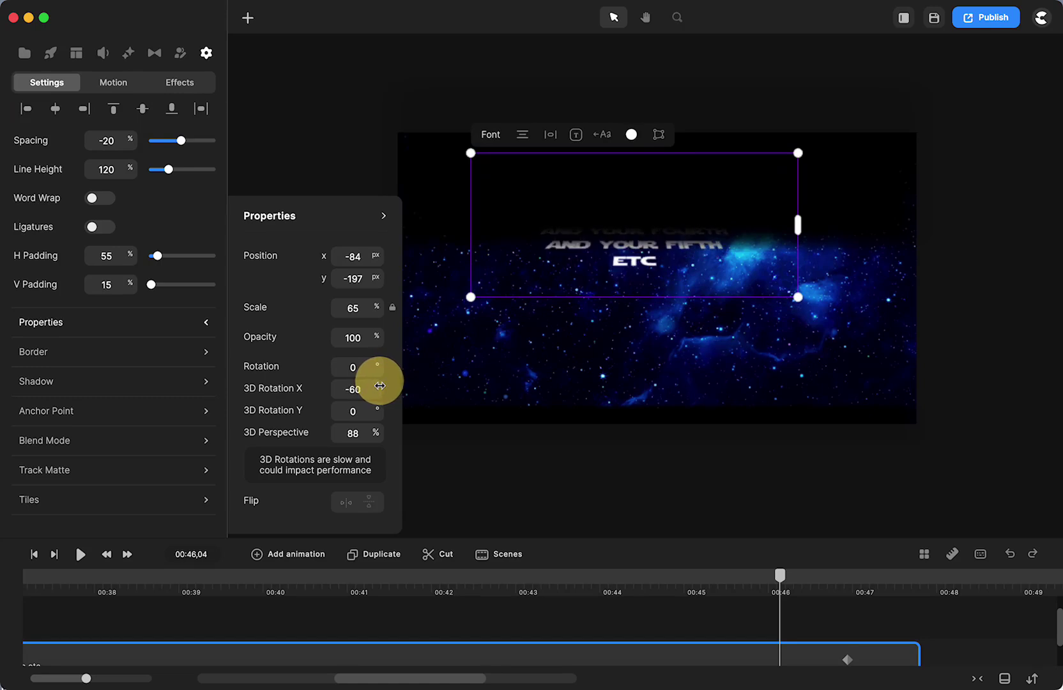
Step: Raise the tilted text, preview the crawl from 00:32, and return to 00:32,22
left_click_drag(615, 209, 612, 168)
left_click_drag(781, 577, 84, 616)
scroll(162, 636, "left", 10)
left_click(395, 583)
left_click(82, 554)
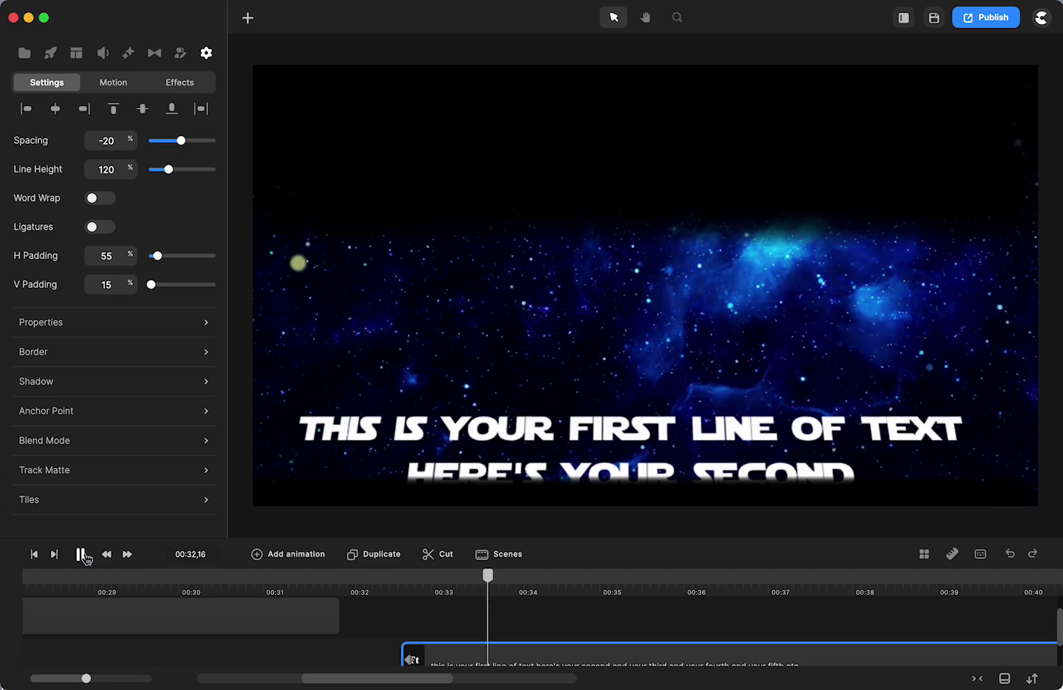
left_click(84, 556)
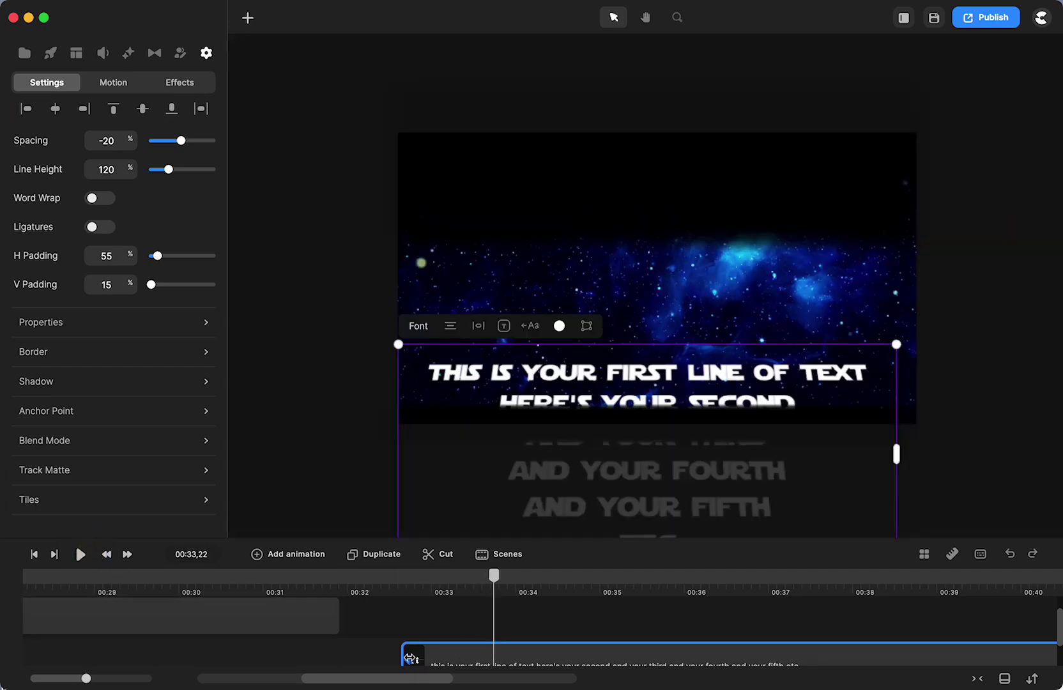
left_click(409, 656)
Step: Move the starting text down to y 751 and tilt it back to -37° on X
left_click_drag(614, 381, 614, 424)
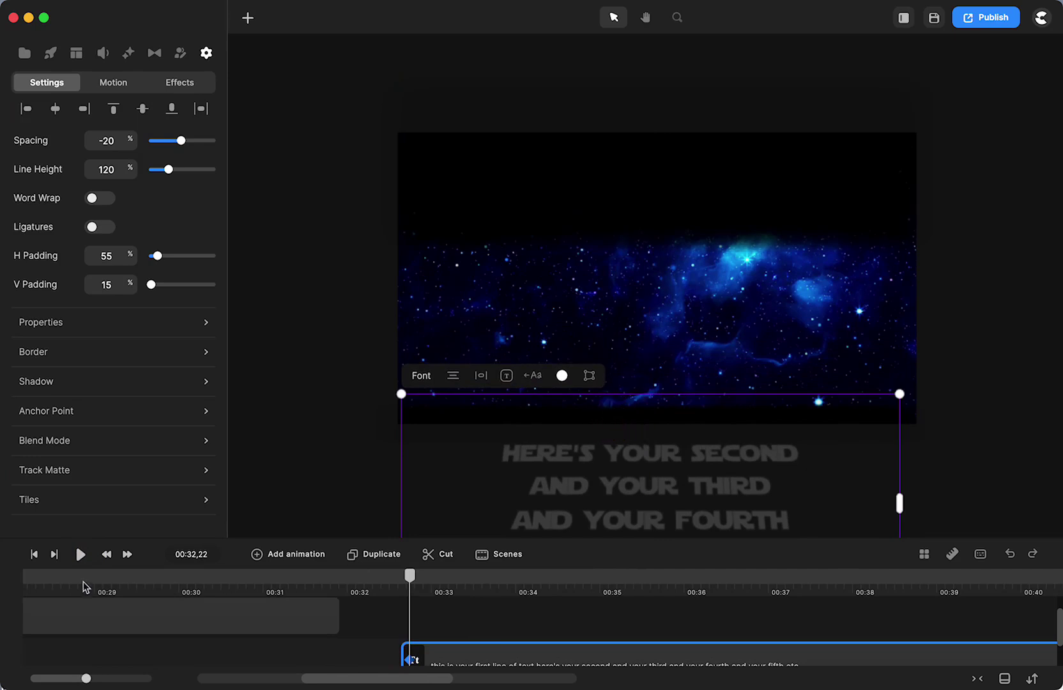
left_click(102, 322)
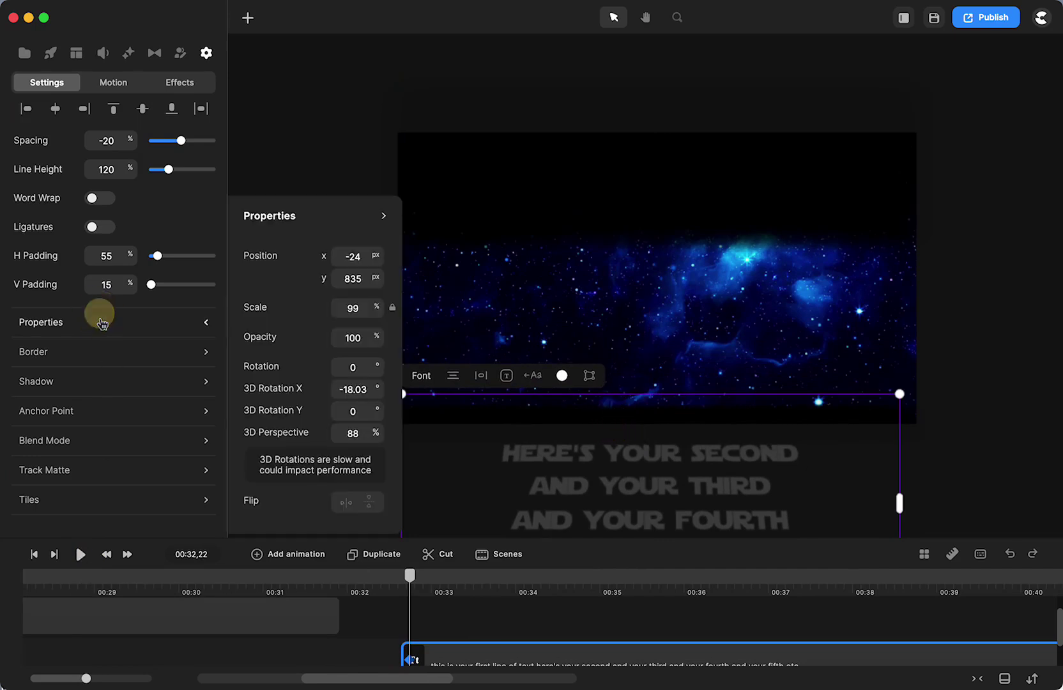
left_click(375, 389)
left_click_drag(375, 388, 372, 389)
mouse_move(623, 473)
left_mouse_down()
mouse_move(624, 439)
mouse_move(624, 452)
left_mouse_up()
left_click(377, 382)
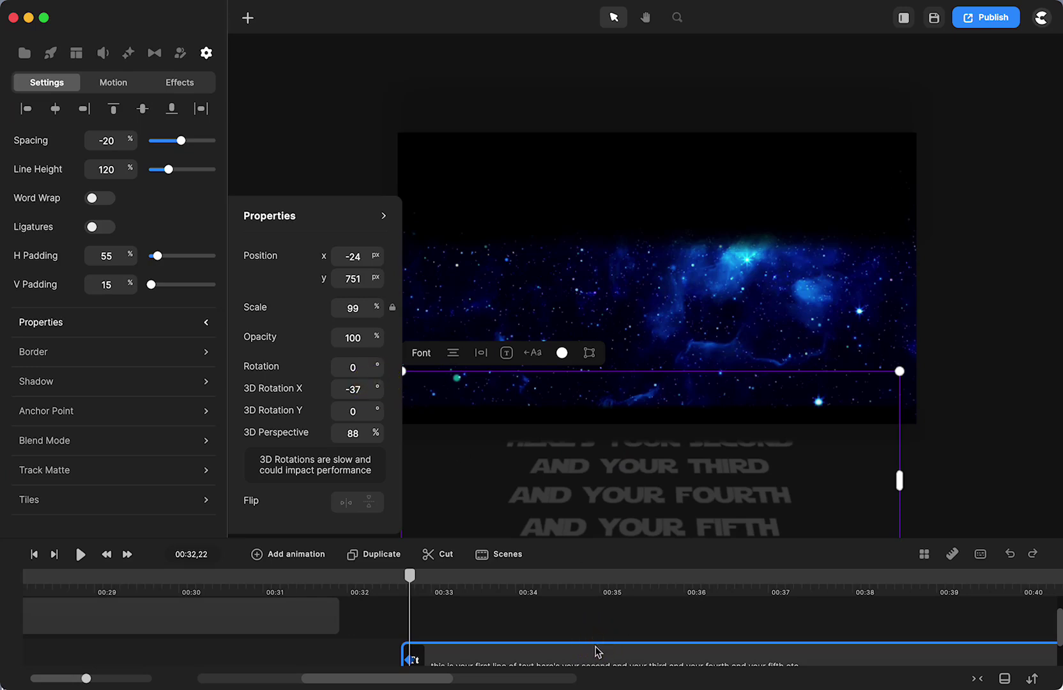
left_click(562, 645)
scroll(526, 630, "down", 2)
left_click(531, 625)
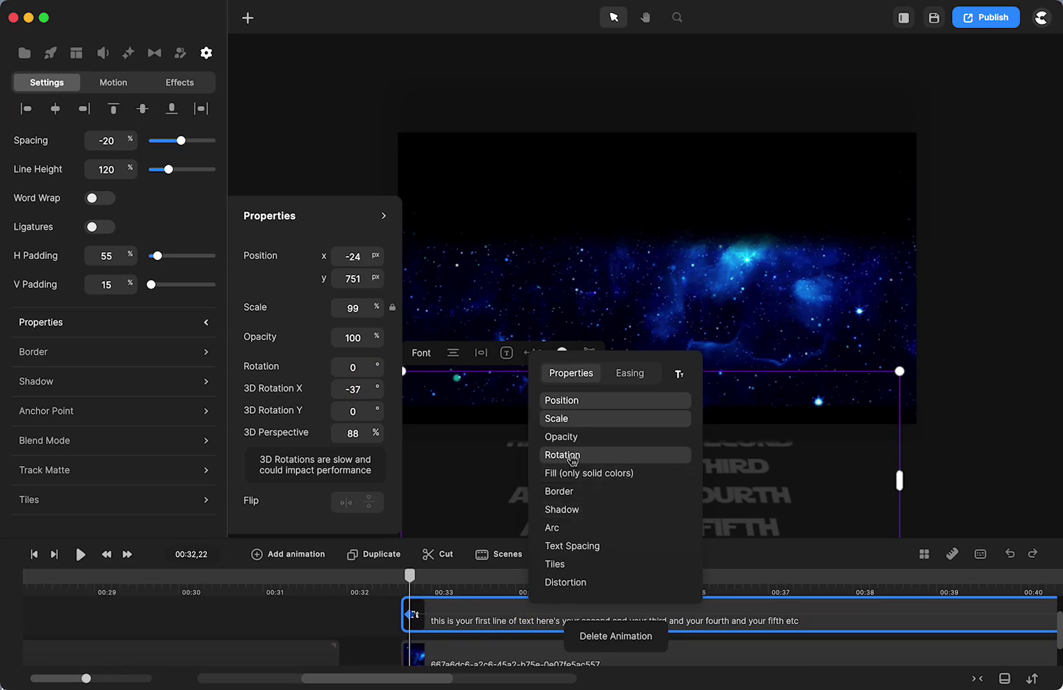
left_click(379, 624)
left_click_drag(409, 575, 562, 574)
scroll(515, 615, "right", 5)
left_click(506, 624)
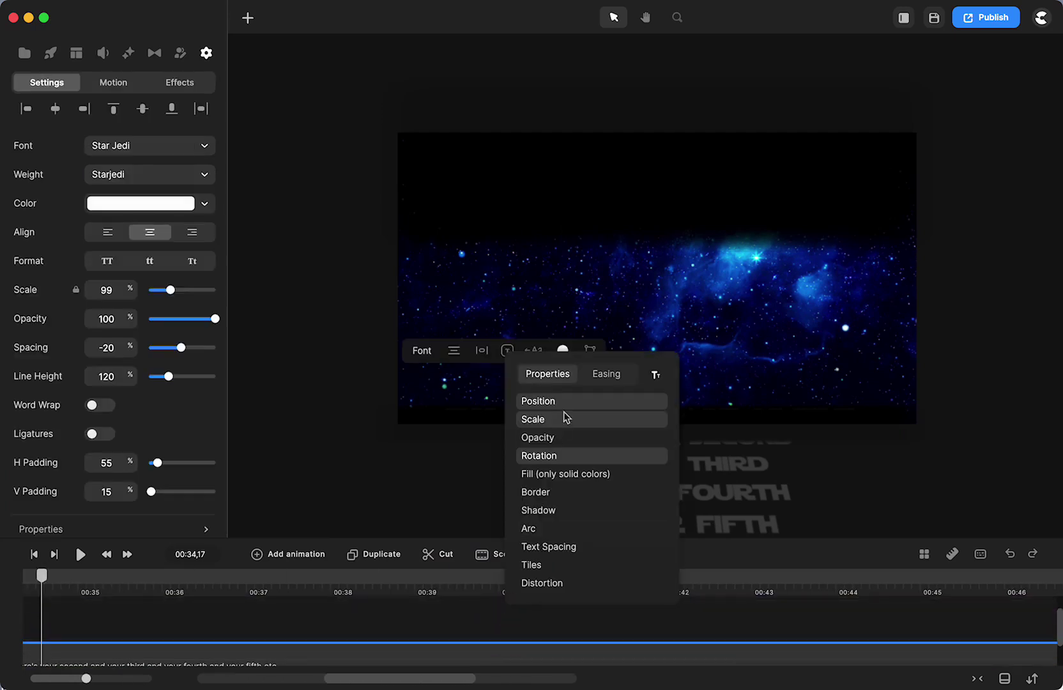
scroll(511, 615, "right", 5)
left_click(682, 658)
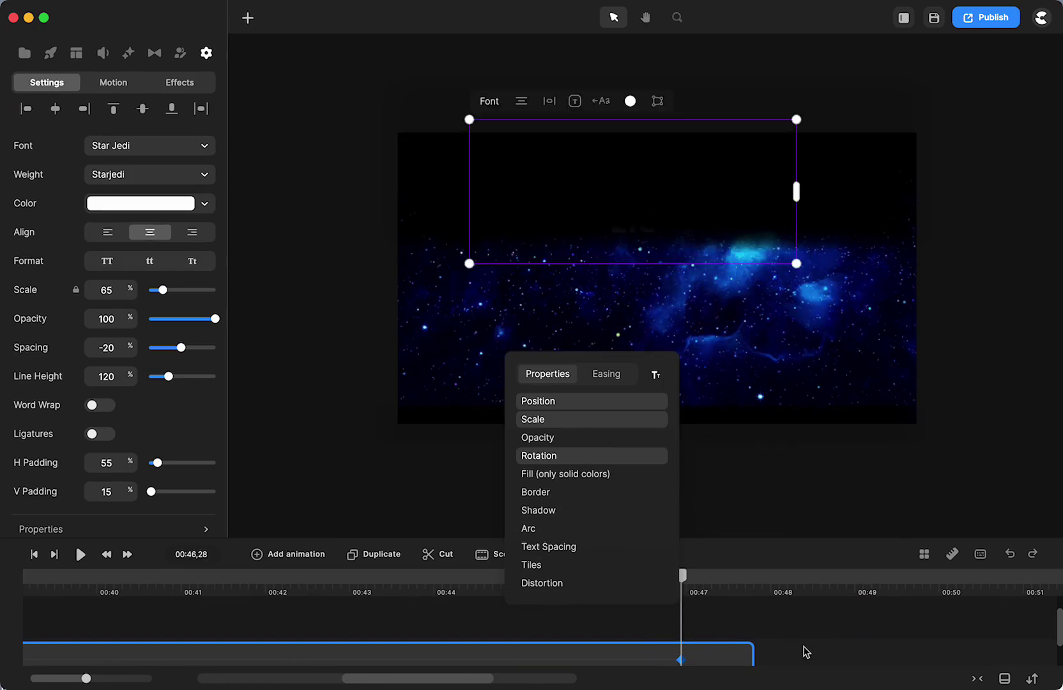
left_click(806, 650)
left_click_drag(683, 575, 160, 584)
scroll(195, 607, "left", 10)
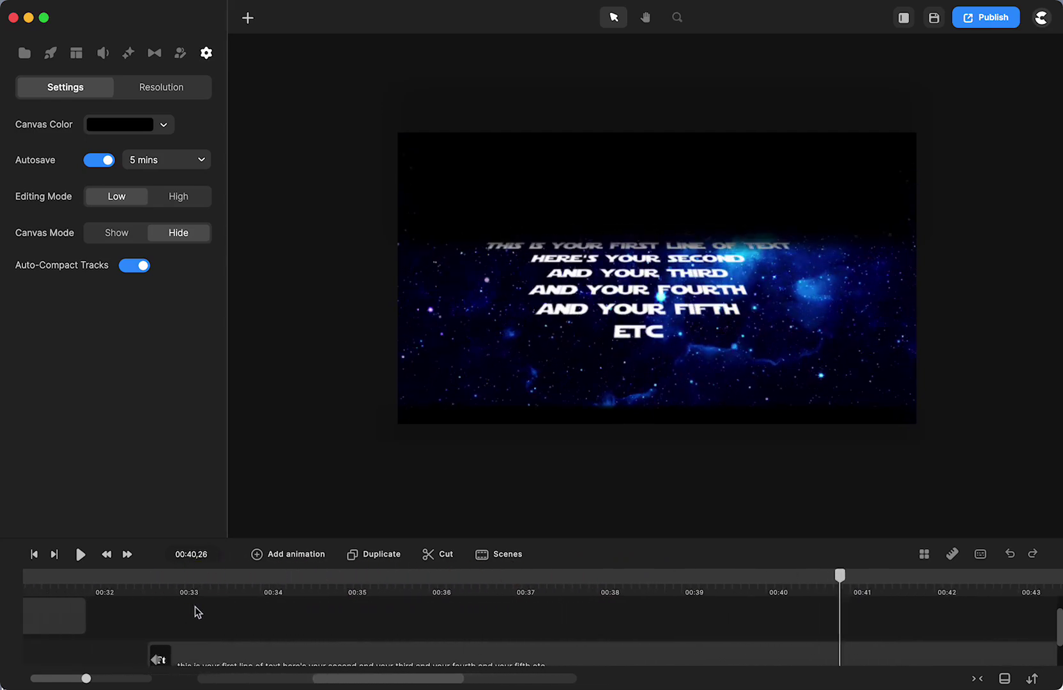
left_click(162, 581)
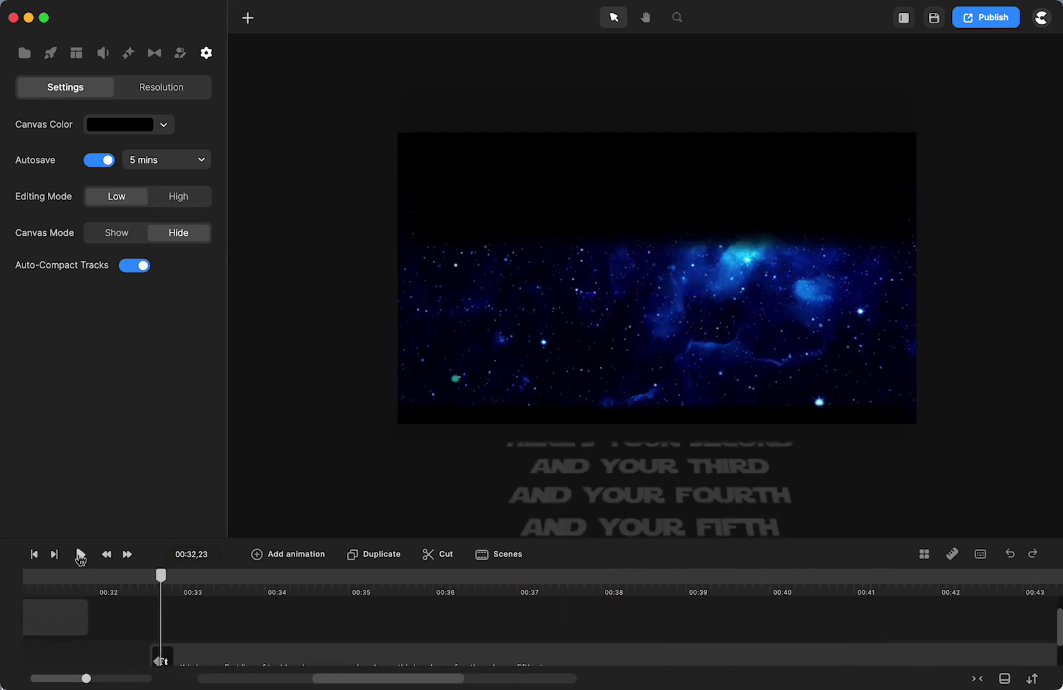
left_click(80, 555)
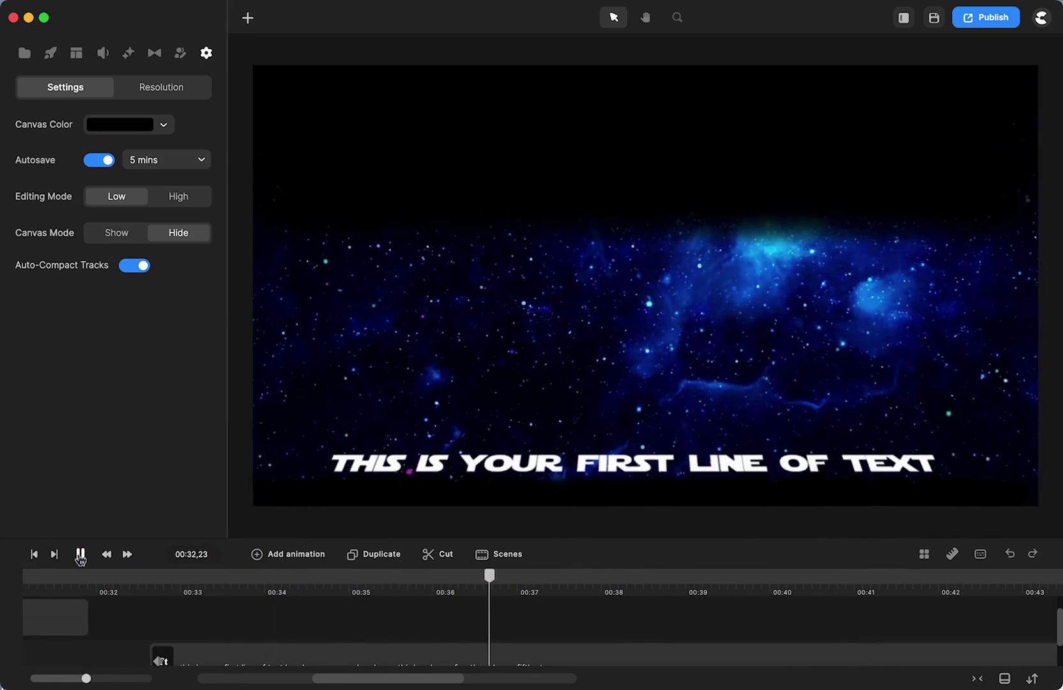
left_click(80, 554)
Step: Switch the text crawl animation's easing to Linear
scroll(399, 626, "down", 2)
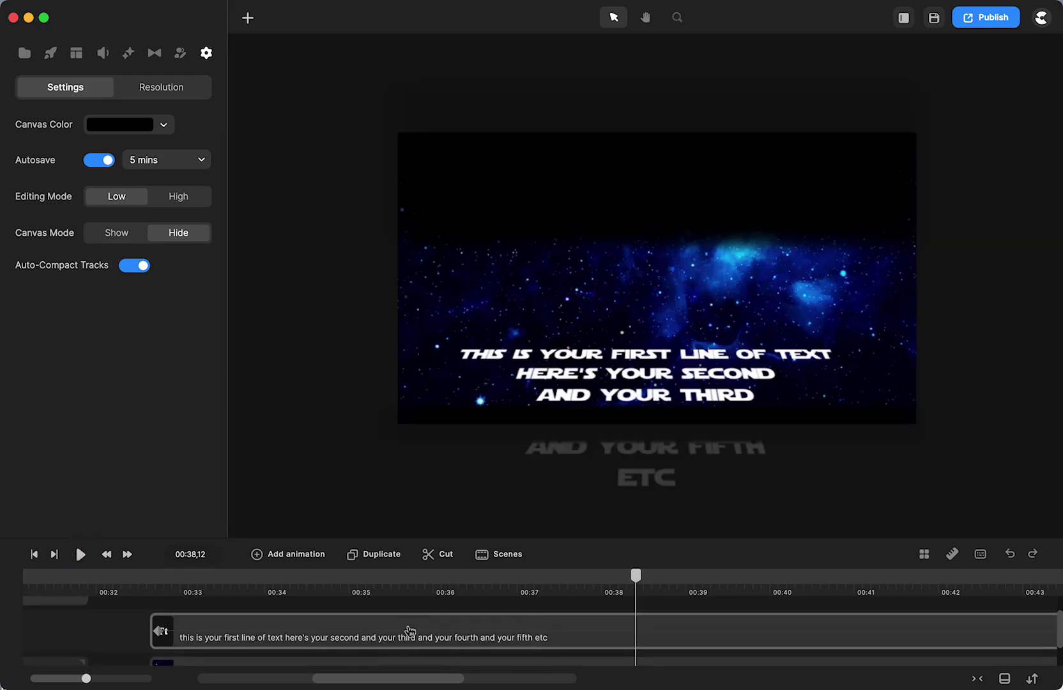
left_click(410, 631)
left_click(514, 381)
left_click(449, 487)
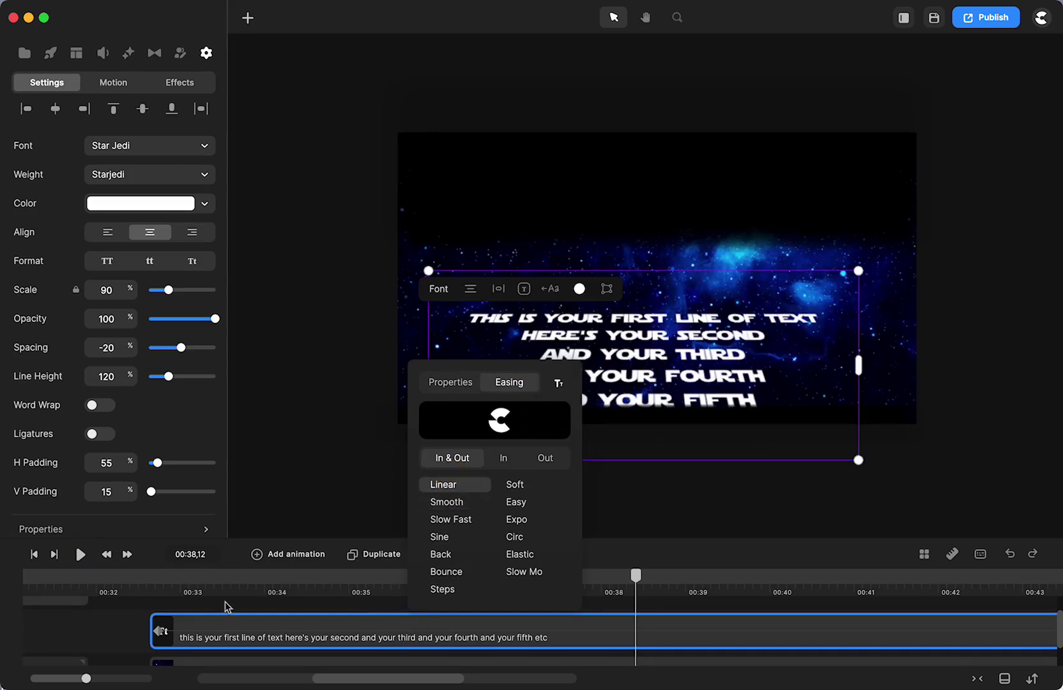
Step: Play the crawl from 00:32 to check the linear motion
left_click(163, 587)
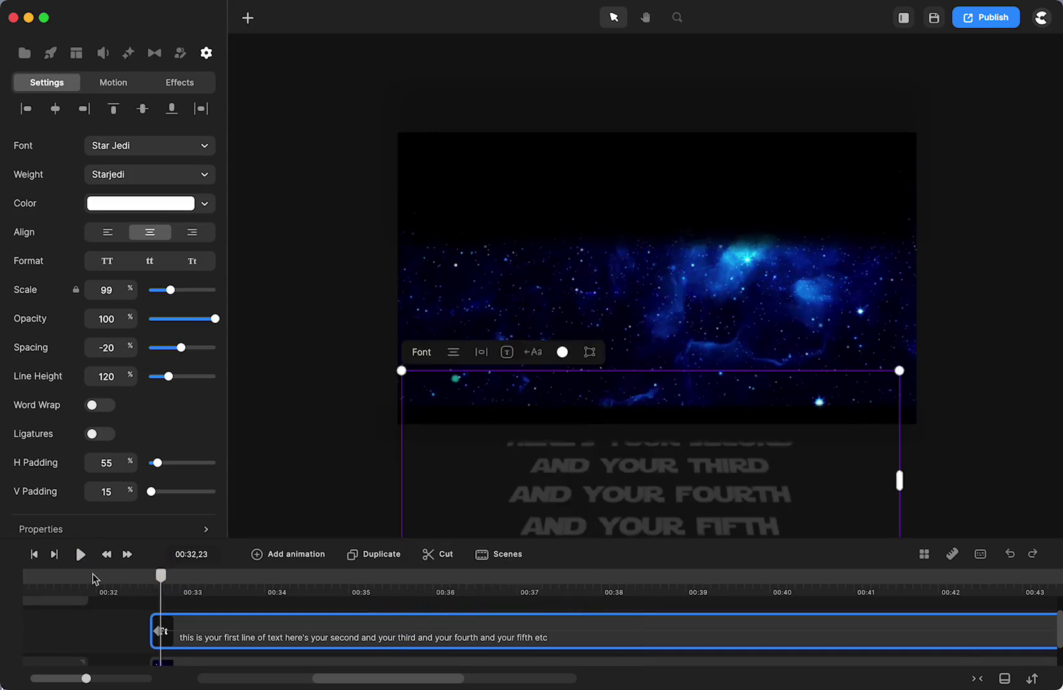
left_click_drag(160, 587, 155, 582)
left_click(81, 555)
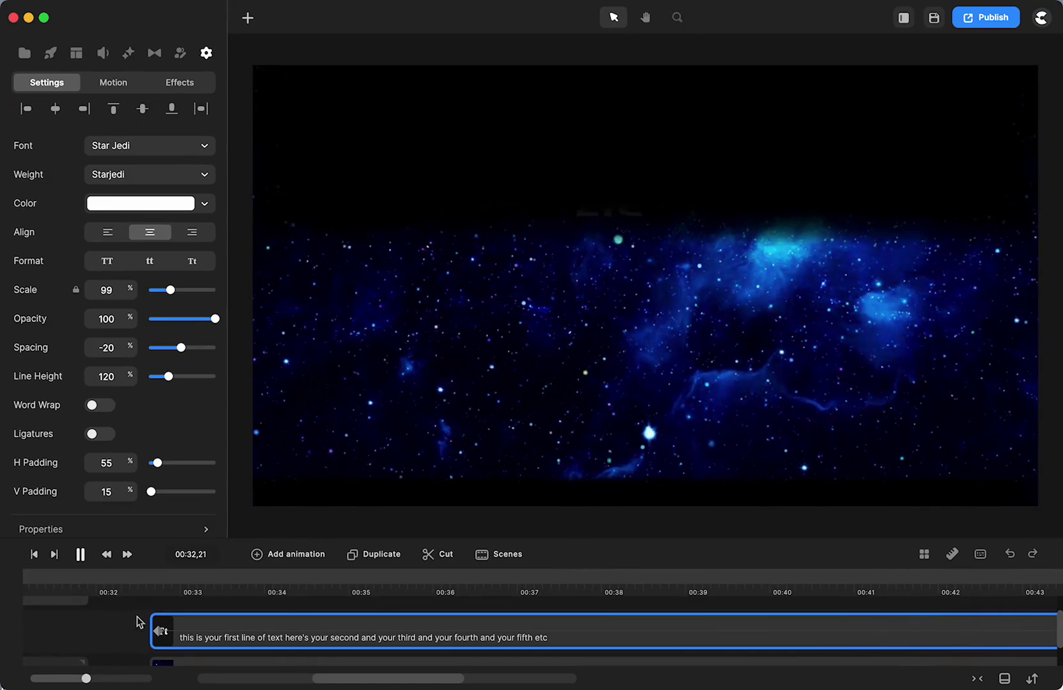
Step: Pause and scrub to just after 00:32 where the first crawl line appears
left_click(161, 576)
left_click_drag(160, 577, 200, 582)
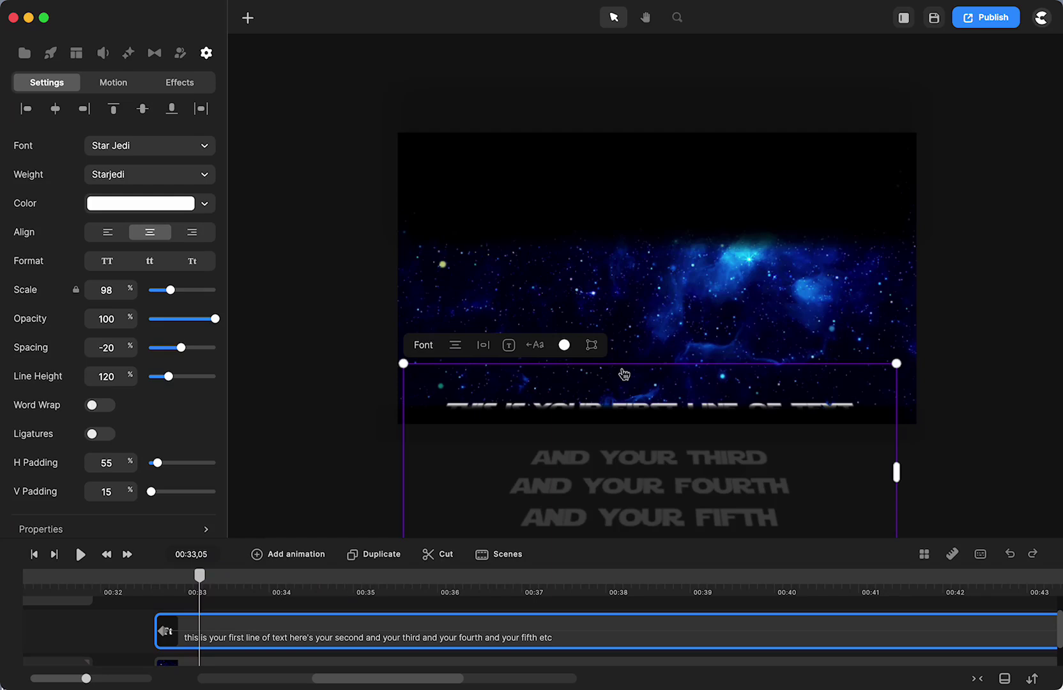
scroll(625, 374, "up", 5)
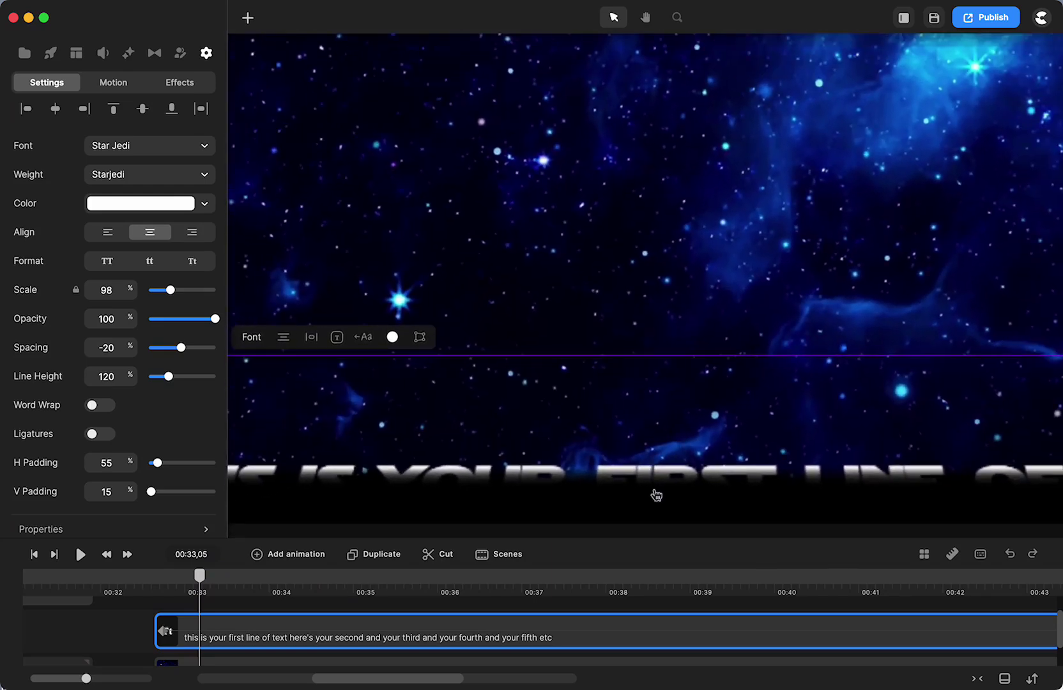
left_click_drag(197, 582, 225, 585)
scroll(130, 640, "down", 3)
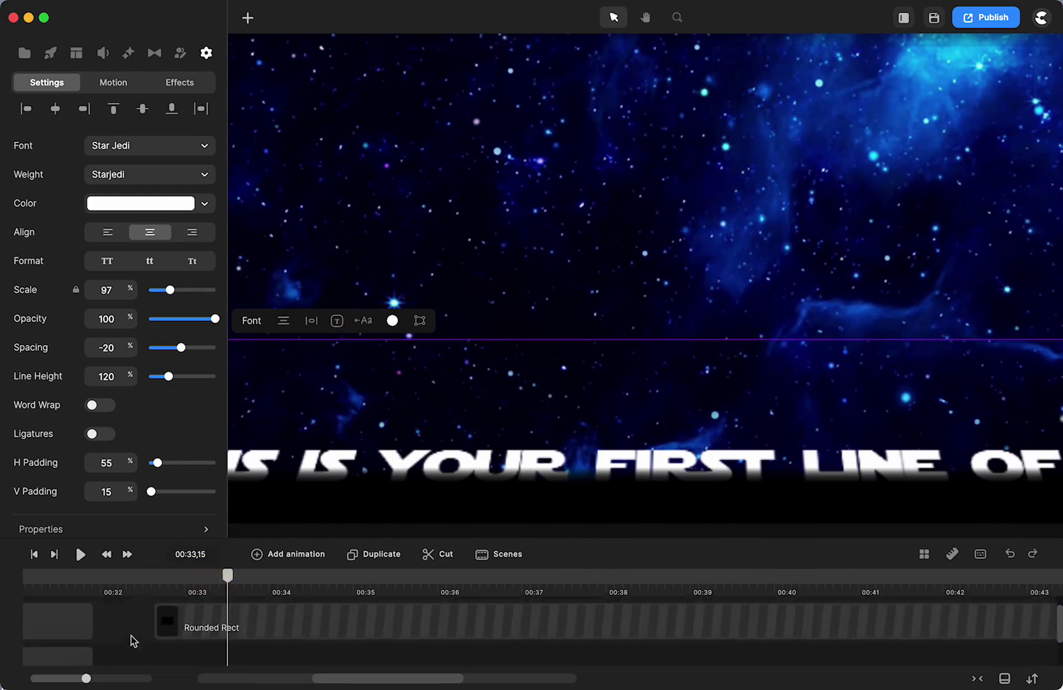
left_click(202, 636)
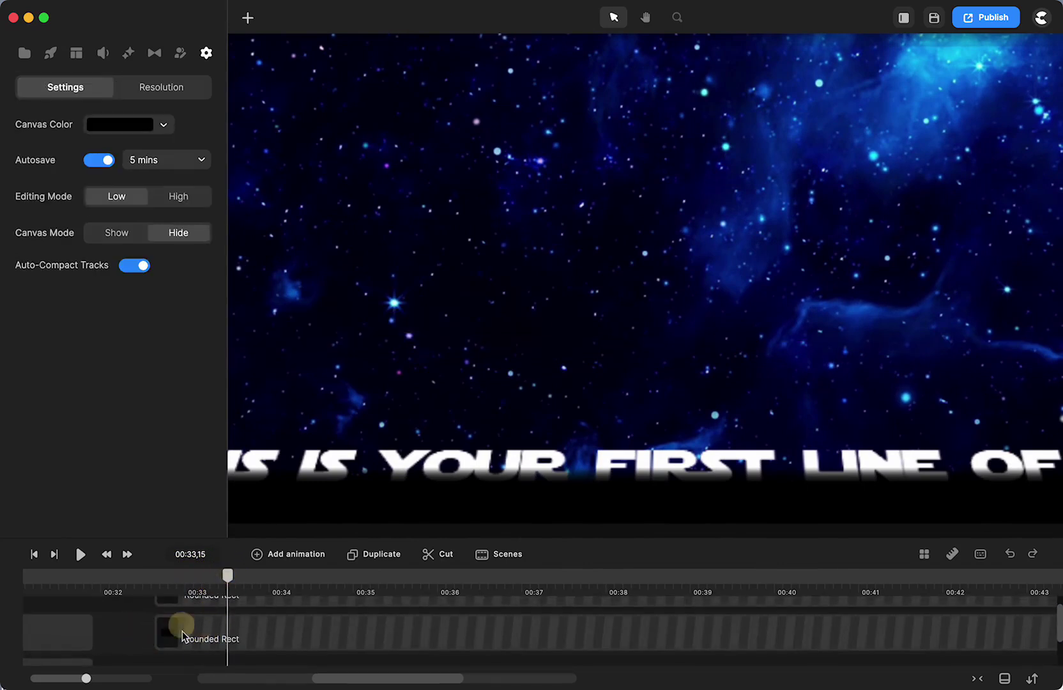
Step: Unlock both Rounded Rect mask layers
right_click(326, 636)
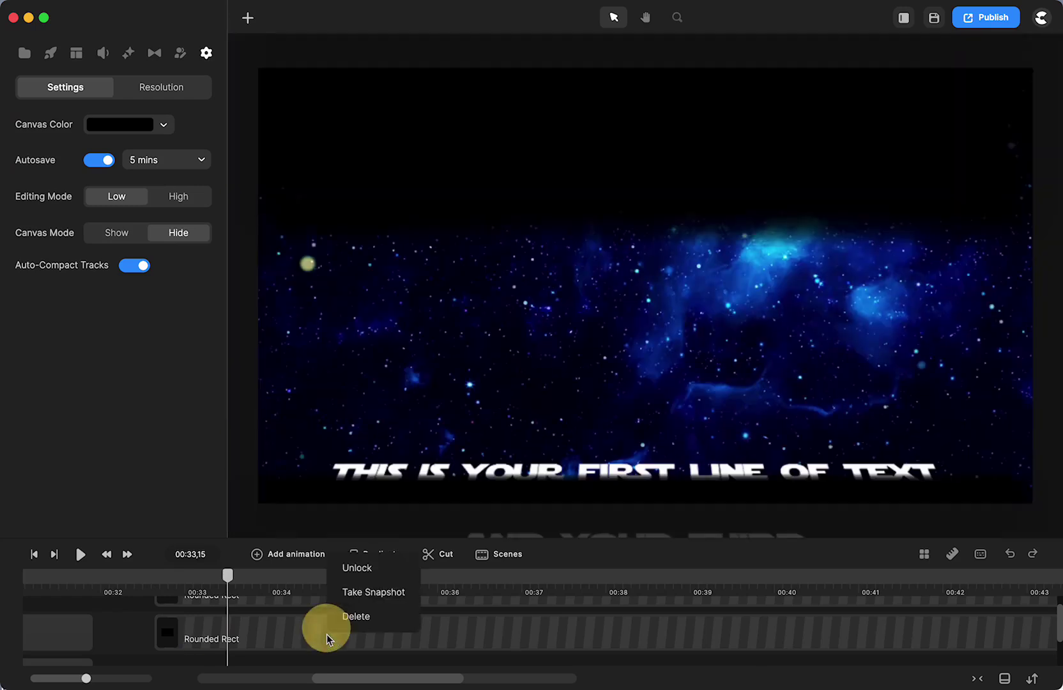
left_click(356, 568)
left_click(294, 625)
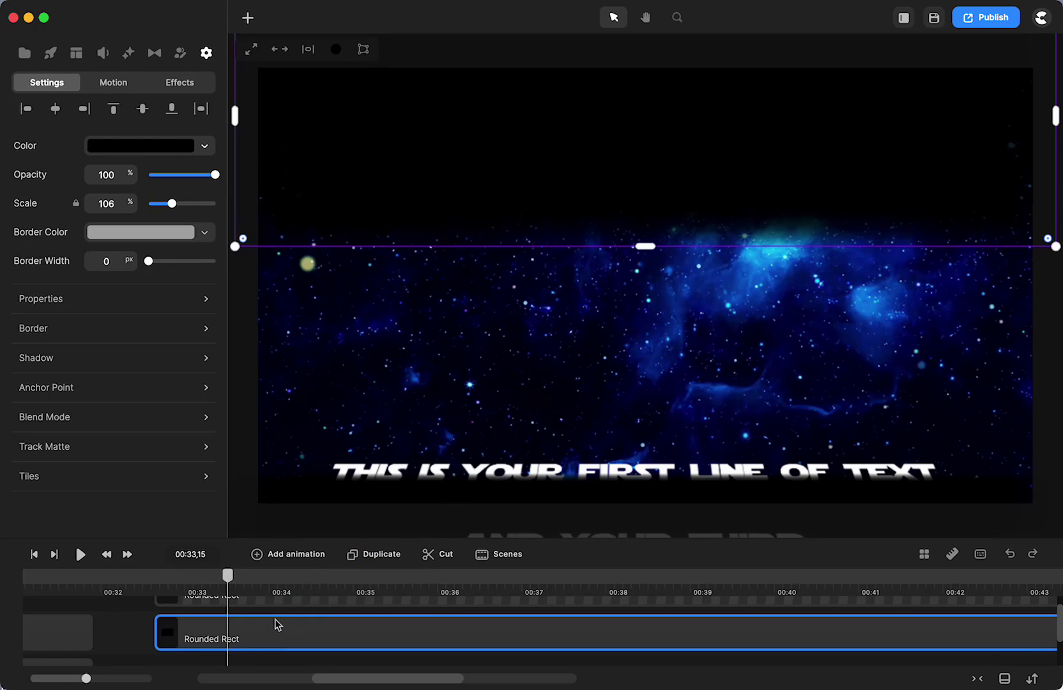
scroll(273, 615, "up", 1)
right_click(273, 616)
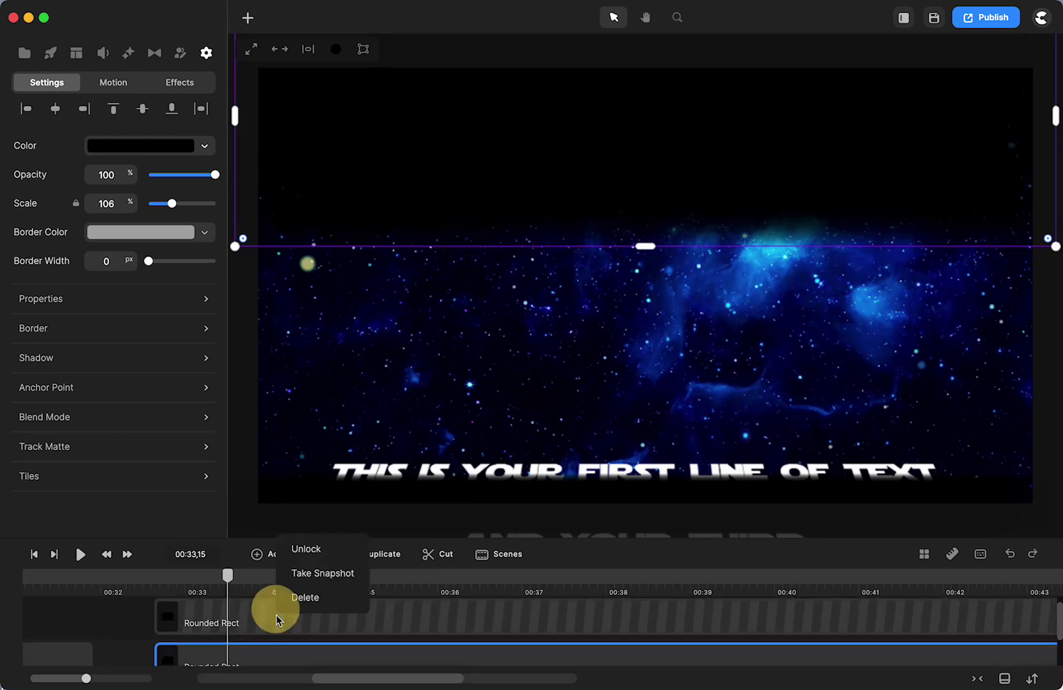
left_click(299, 550)
Step: Move the bottom black bar into place and replay the crawl from 00:32
left_click(425, 501)
left_click_drag(425, 501, 426, 492)
left_click(142, 583)
left_click(81, 554)
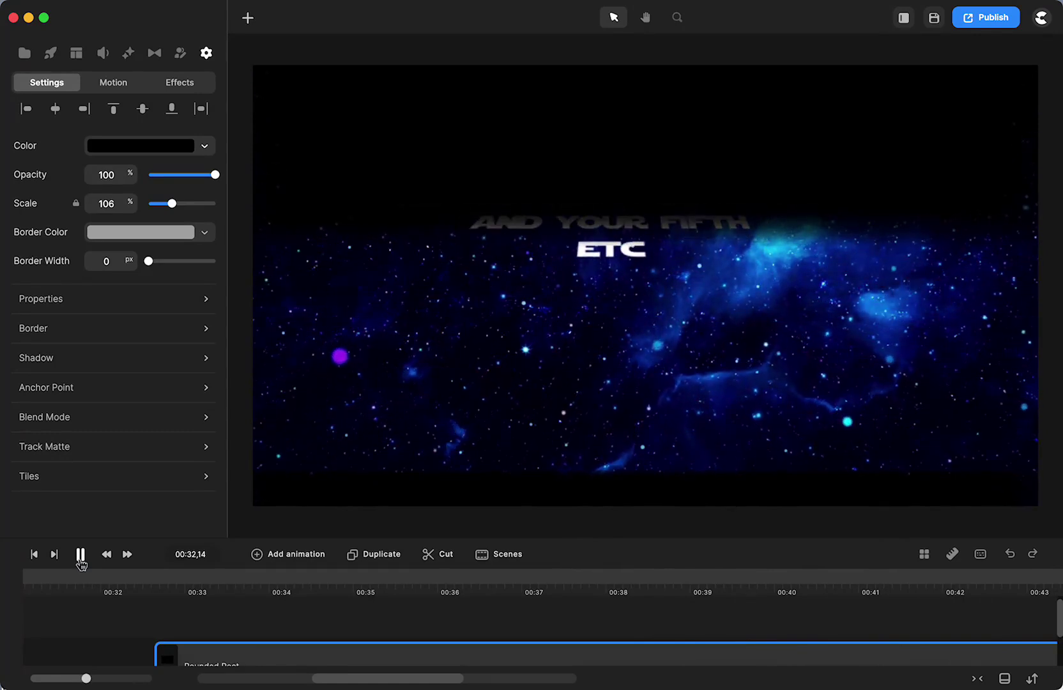
Step: Raise the bottom black bar a few pixels, then replay from about 00:35 to check
left_click(79, 556)
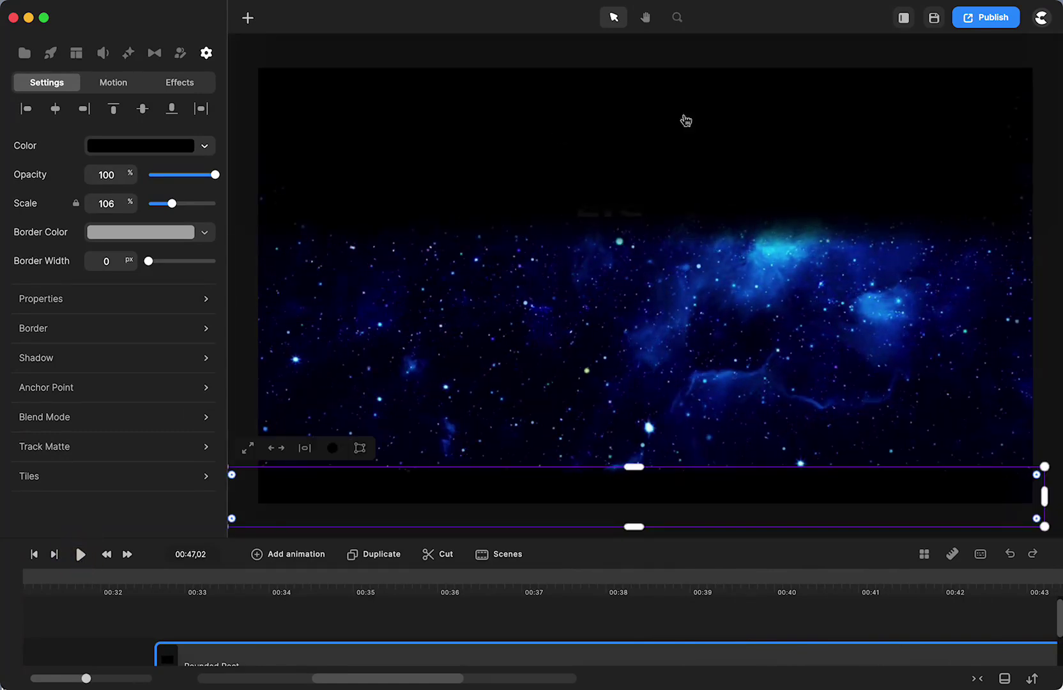
left_click(144, 620)
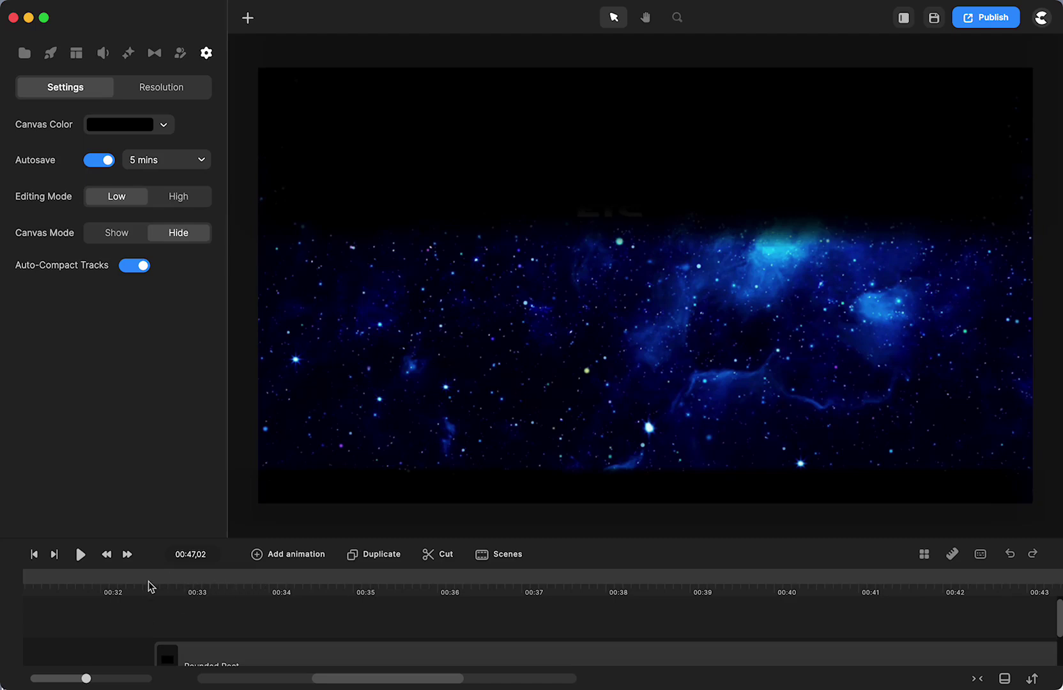
left_click_drag(147, 581, 919, 567)
left_click(615, 497)
left_click_drag(636, 479, 634, 470)
left_click(854, 613)
left_click_drag(916, 580, 340, 620)
left_click(83, 559)
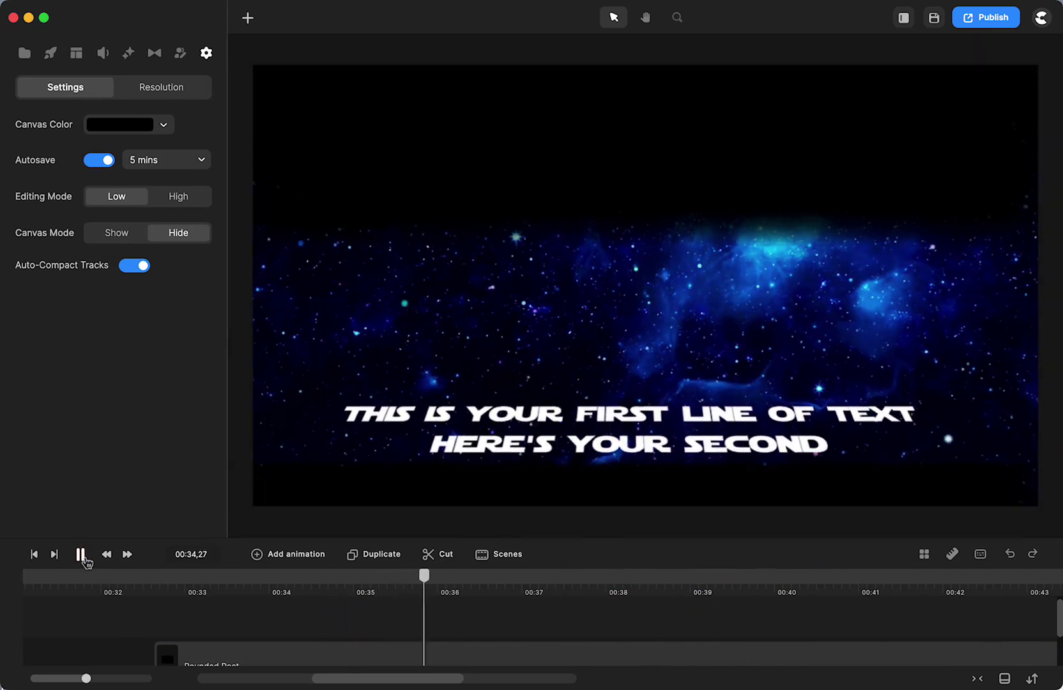
Step: Stop the project playback and scroll around the timeline view
left_click(83, 558)
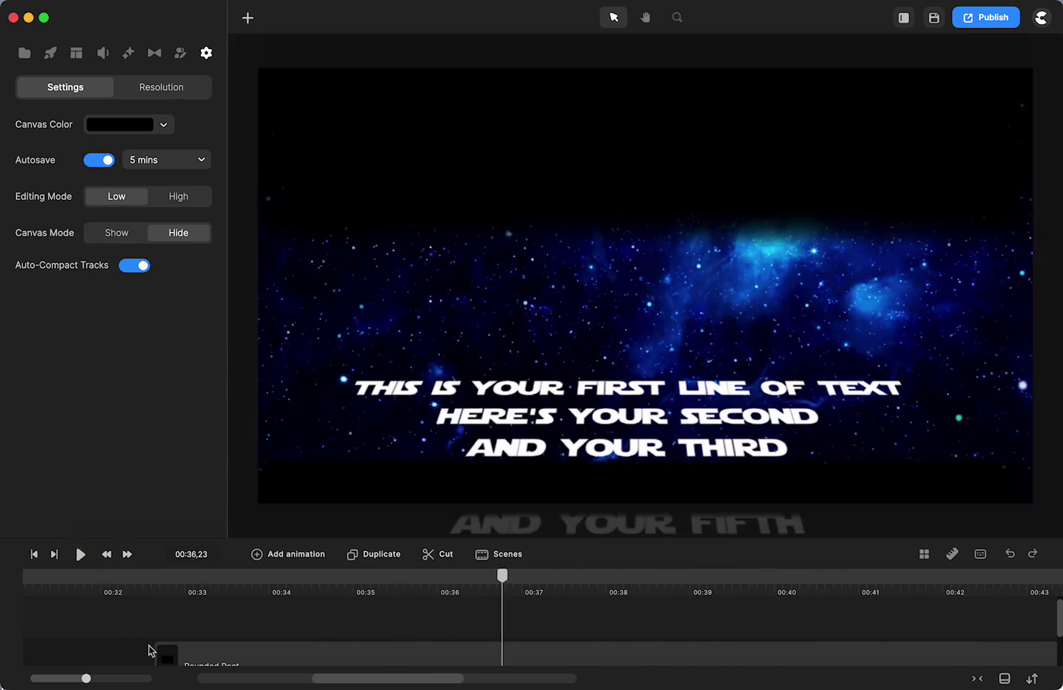
scroll(149, 651, "left", 10)
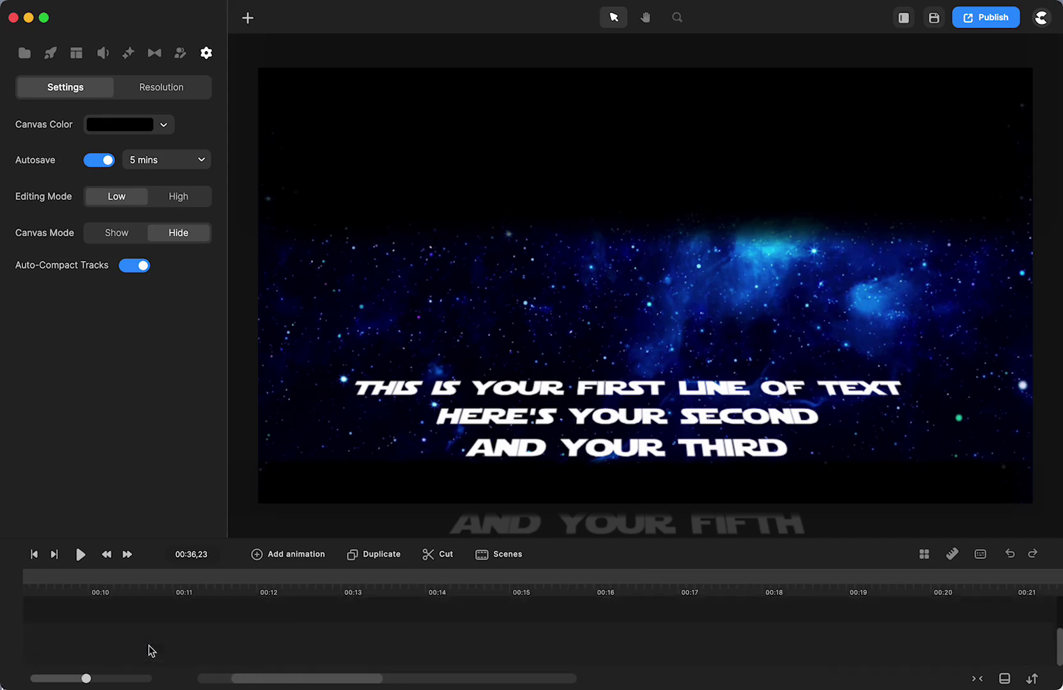
scroll(149, 651, "left", 5)
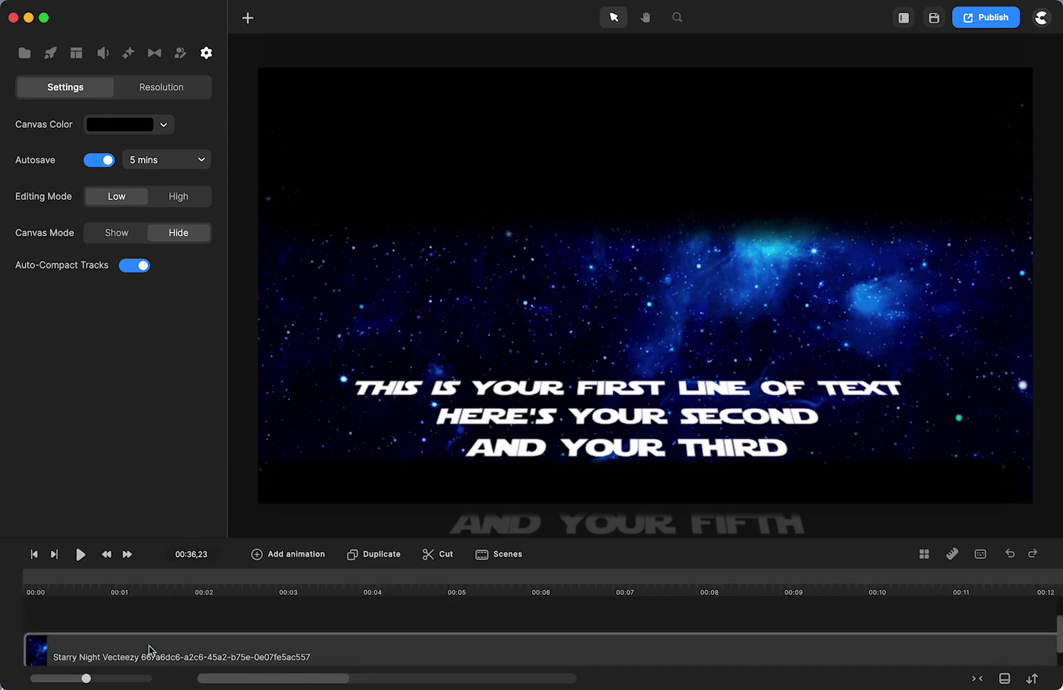
scroll(150, 650, "down", 2)
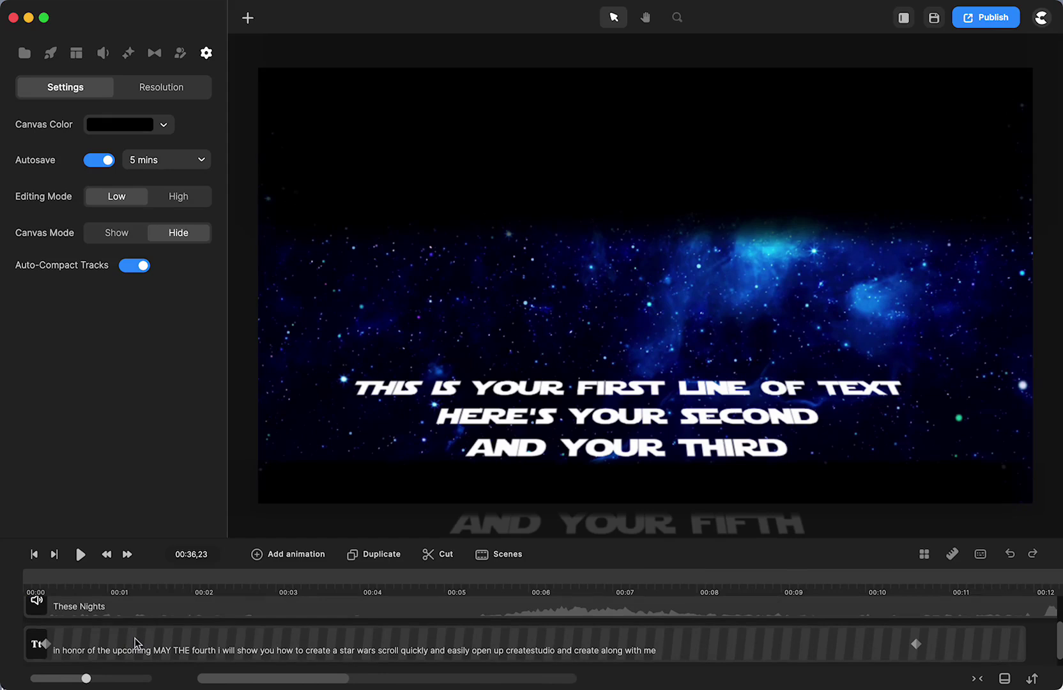
scroll(136, 642, "down", 2)
scroll(114, 658, "up", 4)
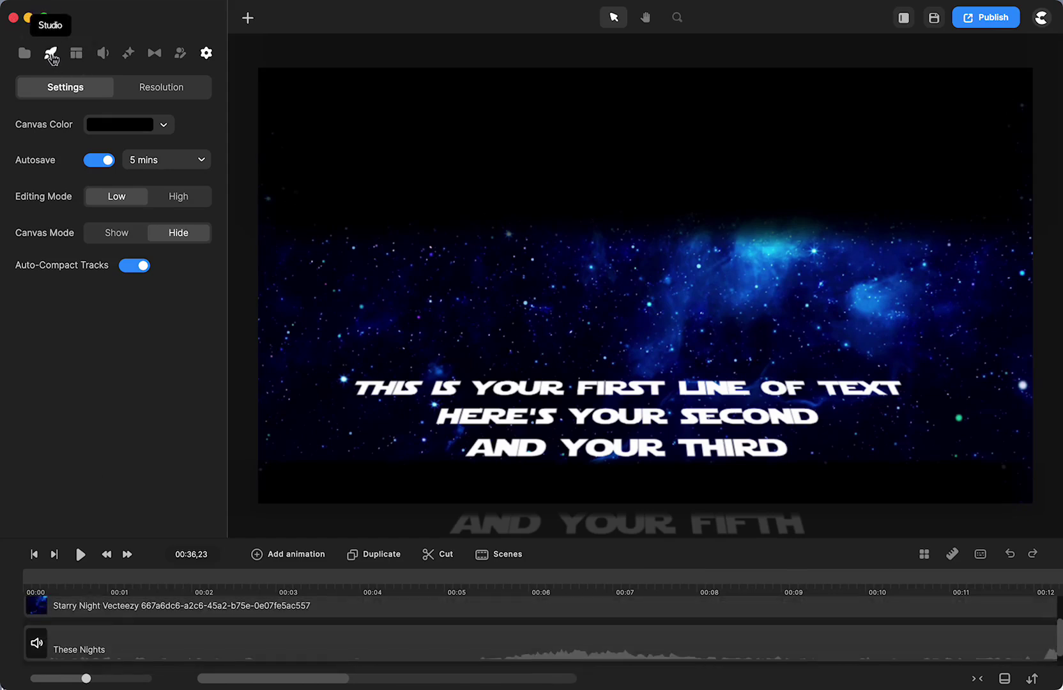
Step: Search the music library for 'these nights' and play the 01:12 These Nights track
left_click(50, 53)
left_click(101, 53)
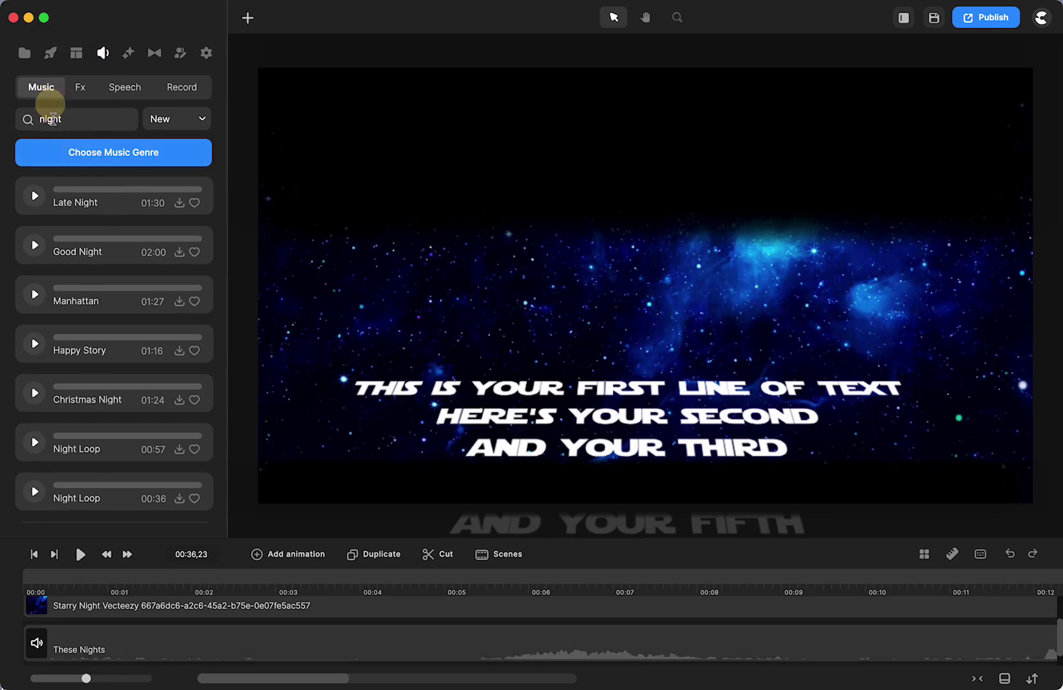
double_click(51, 120)
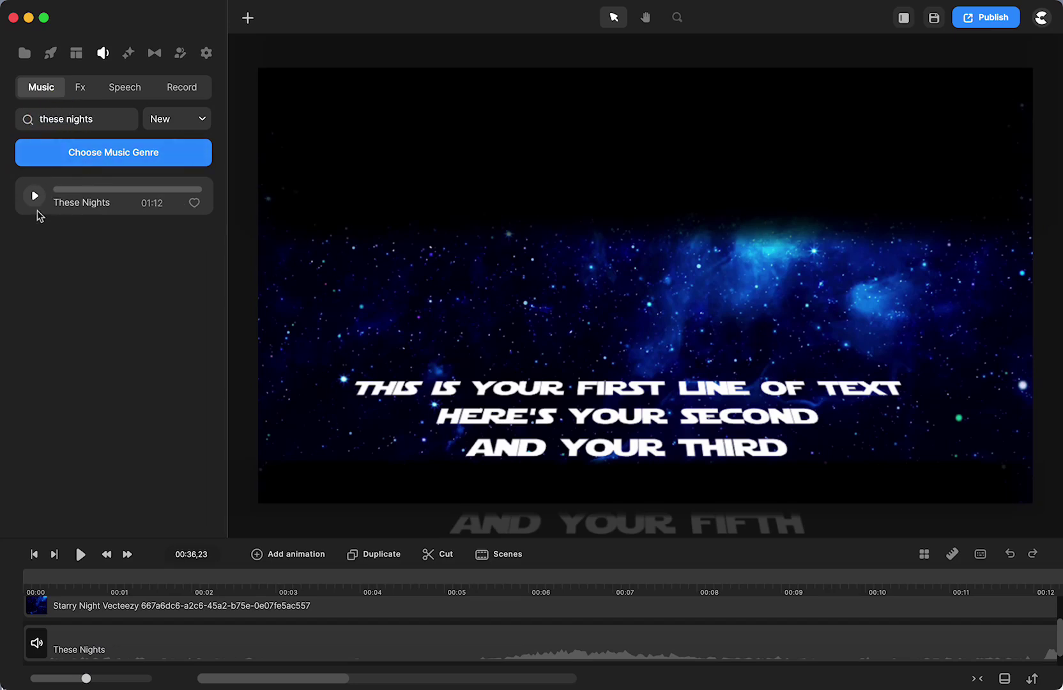
left_click(35, 196)
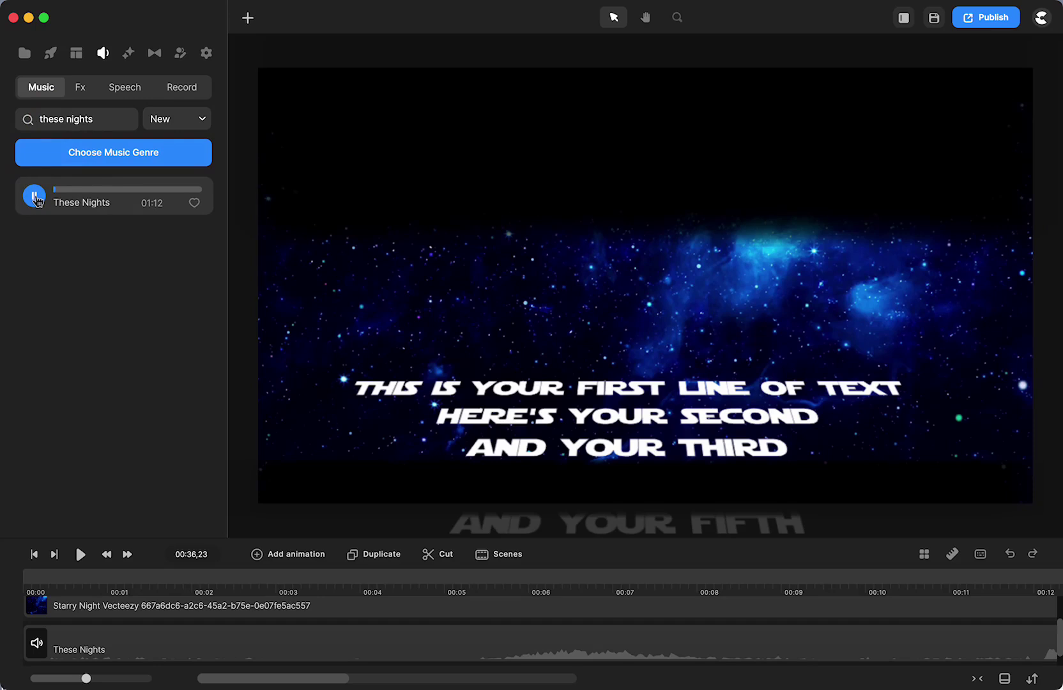